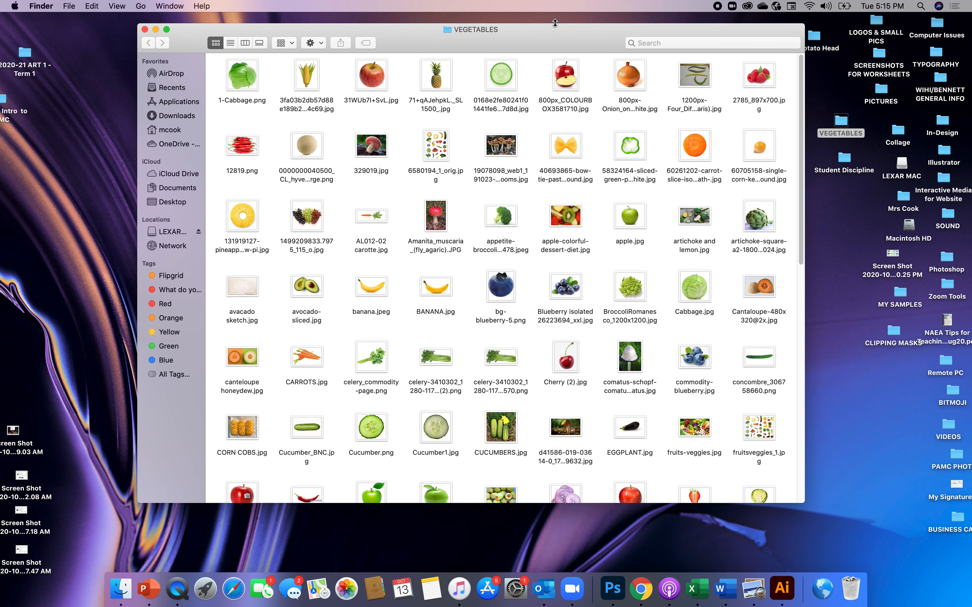
Close the VEGETABLES folder window and switch to Photoshop.
drag(555, 33, 599, 262)
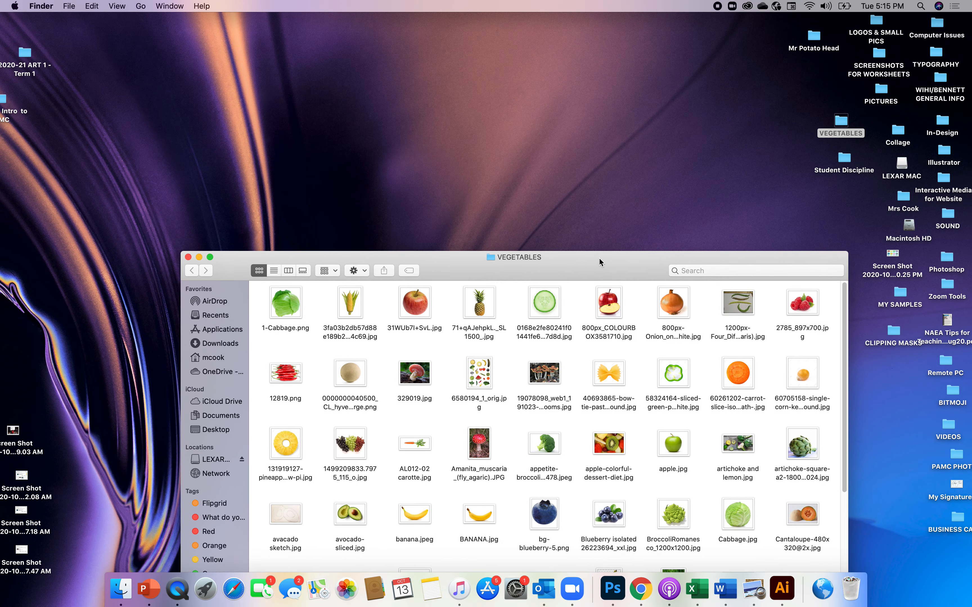
click(189, 258)
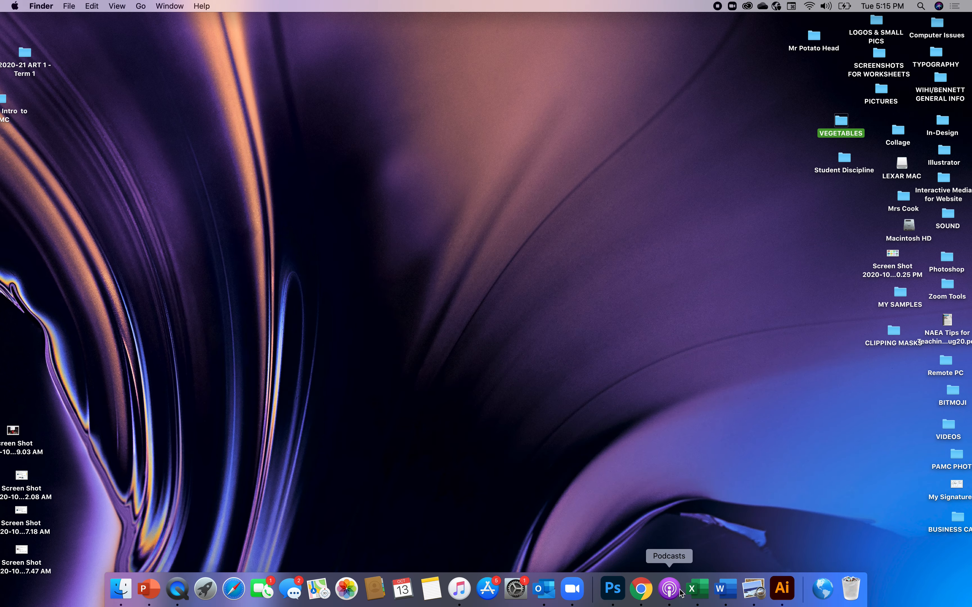
click(614, 590)
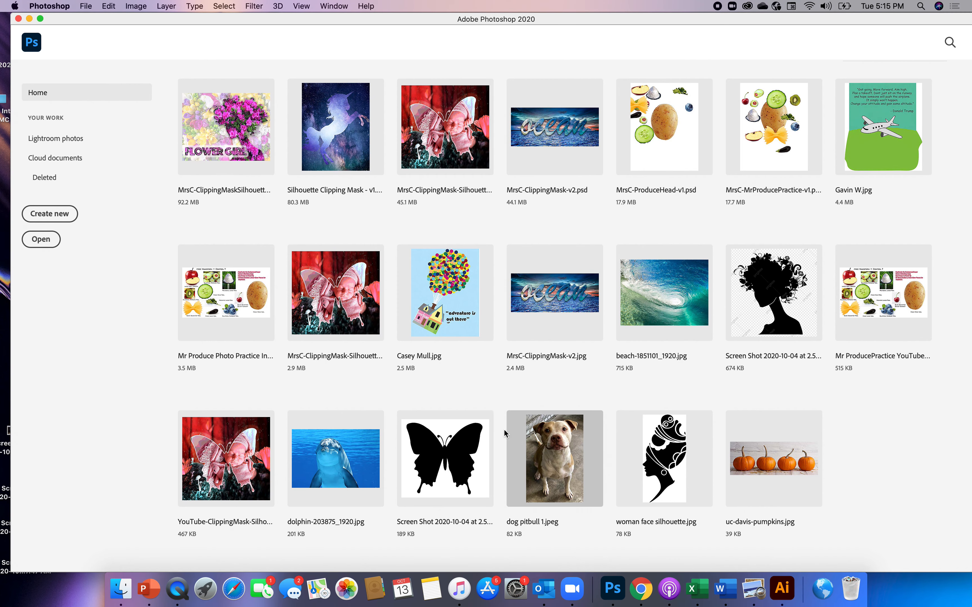
drag(127, 20, 120, 20)
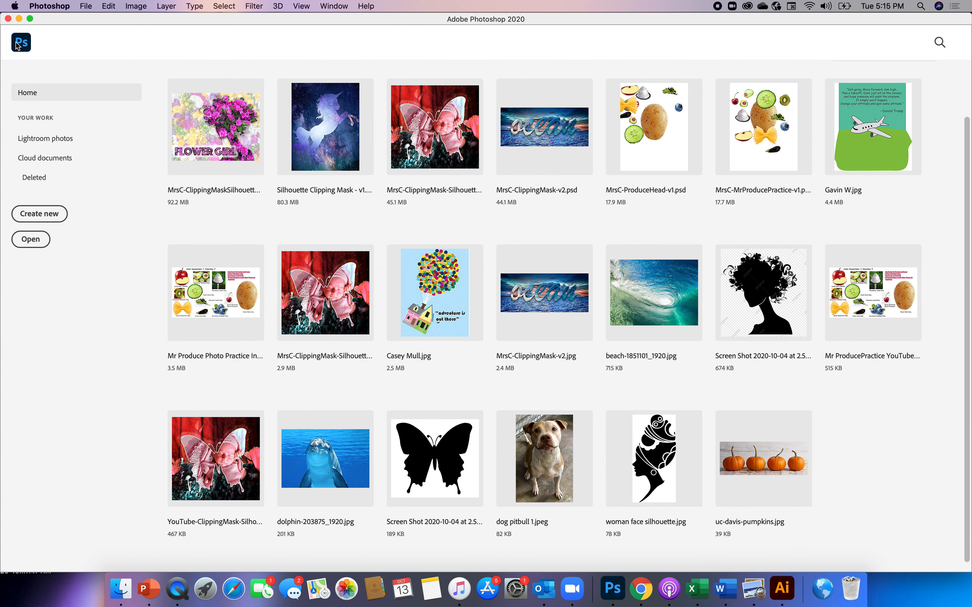
Create a landscape print document named MrsC-MrProduce-v4, 12 inches wide and 9 inches high at 300 pixels/inch.
click(43, 215)
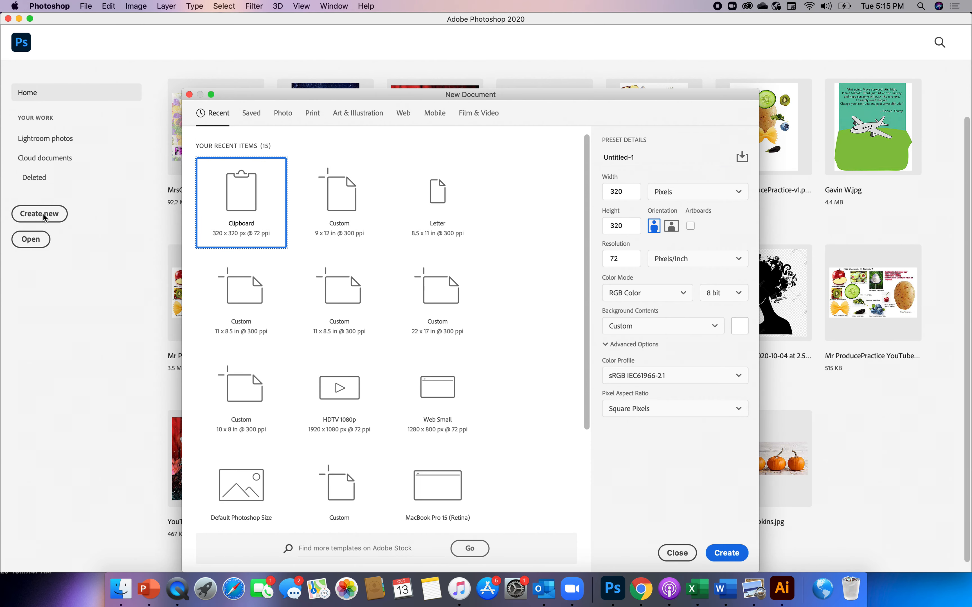
click(644, 160)
text(MrsC-MrProduce-v4)
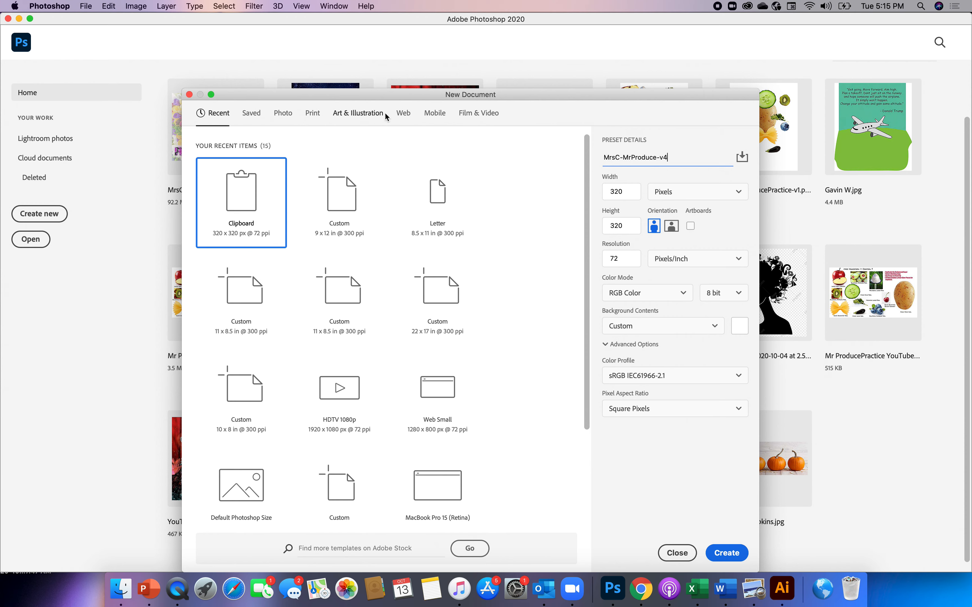
click(312, 116)
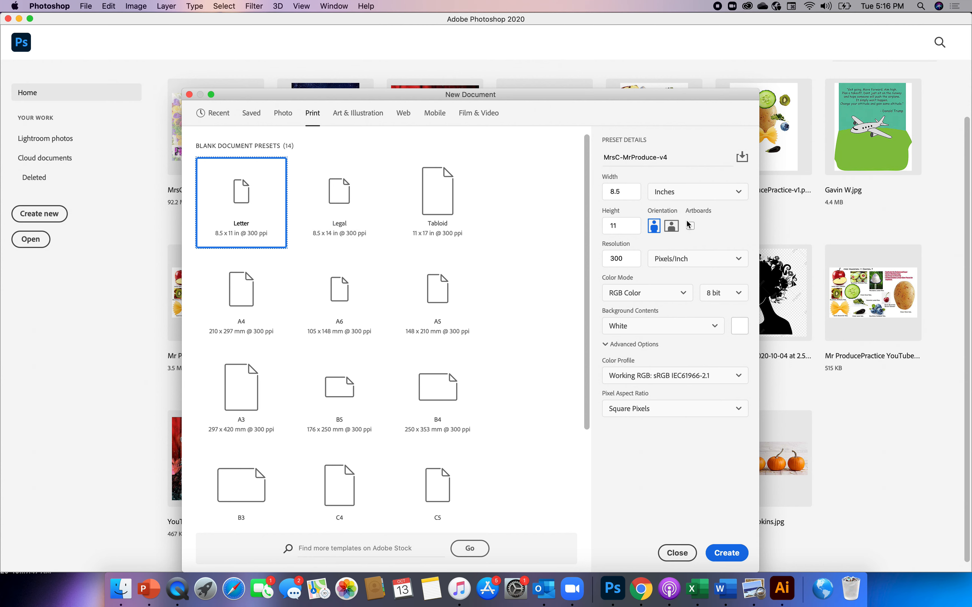
click(673, 227)
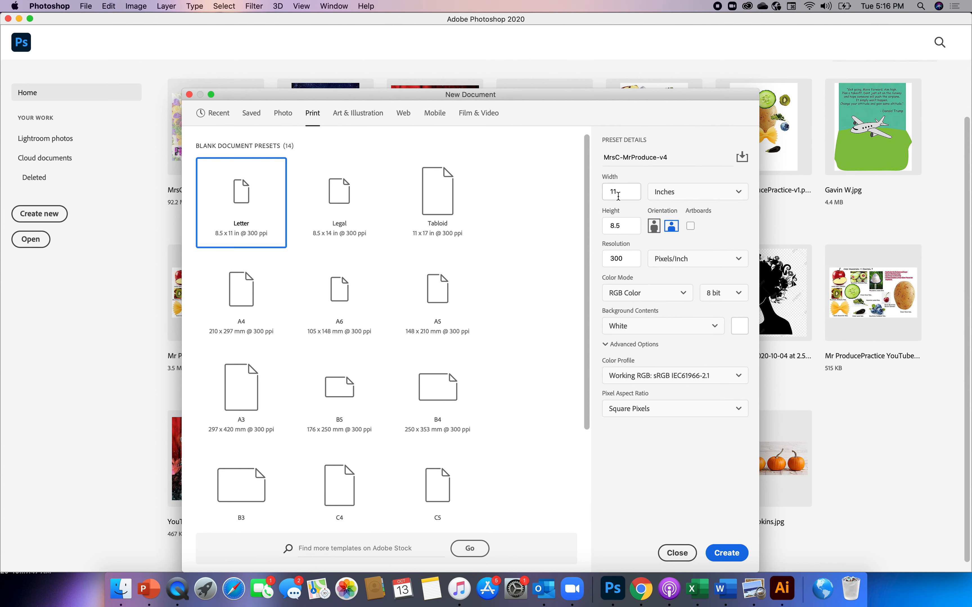
drag(629, 195, 597, 188)
text(12)
drag(628, 226, 599, 227)
text(9)
click(727, 555)
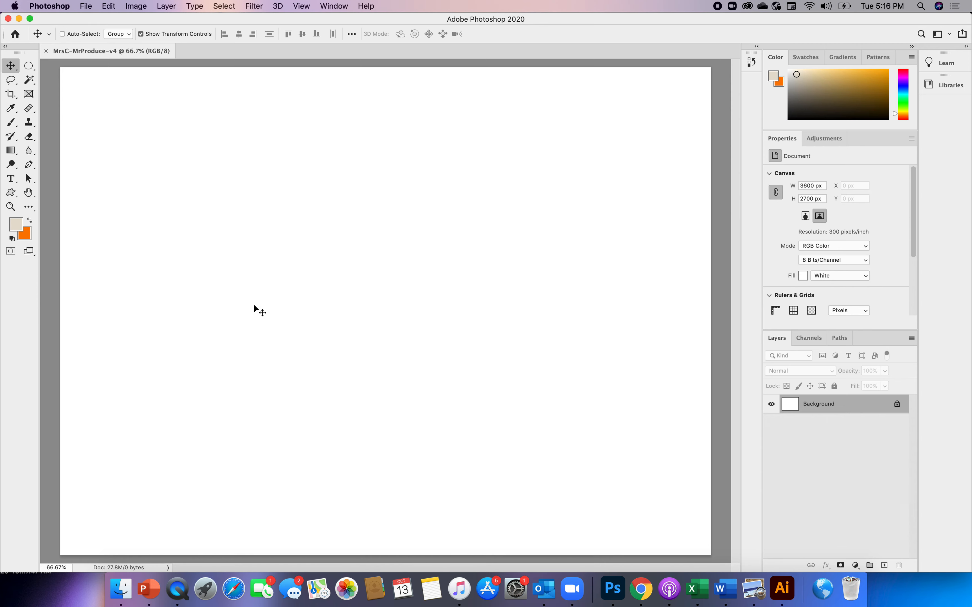
Open the image peach 2.png from the VEGETABLES folder.
click(86, 6)
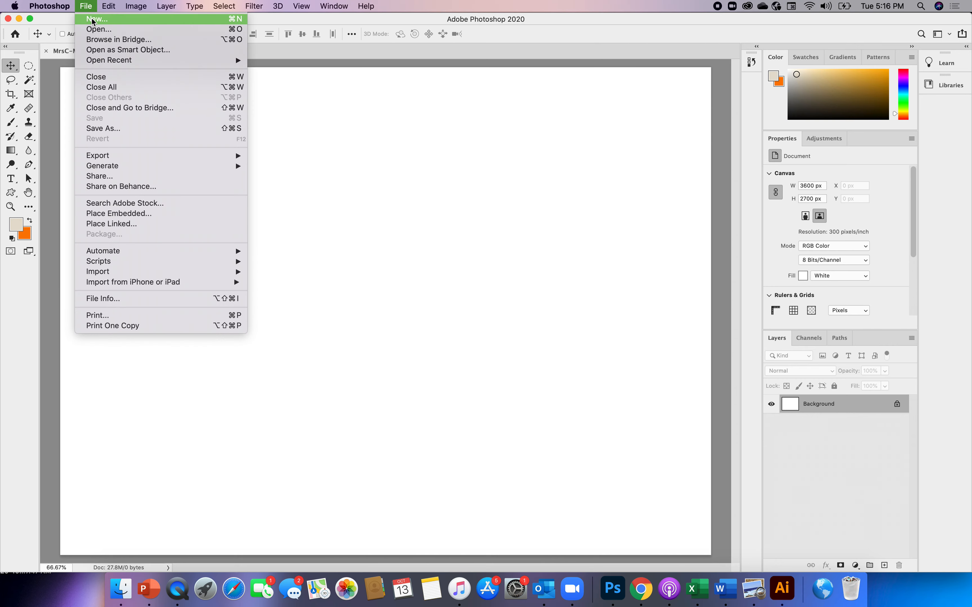
click(96, 33)
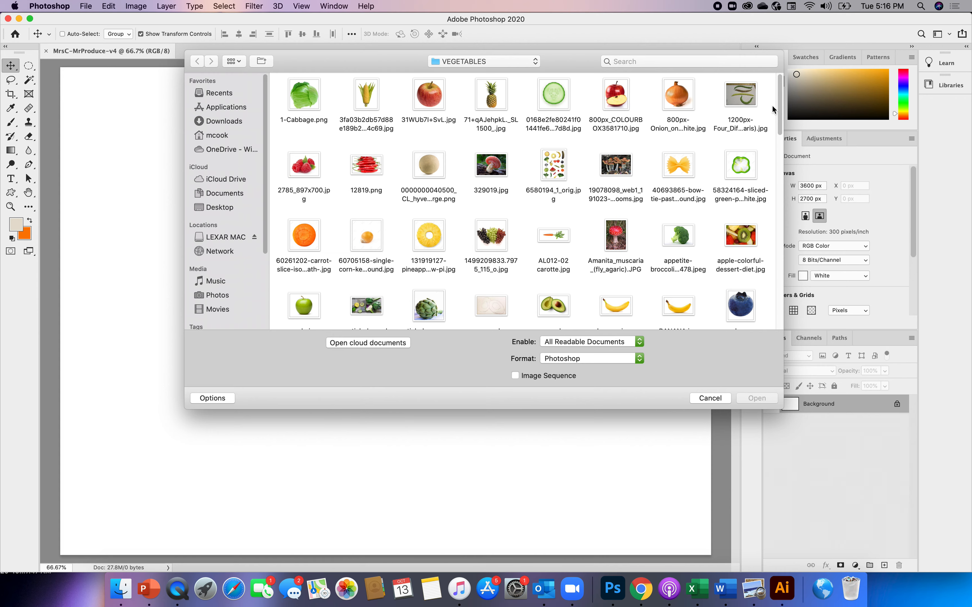
drag(781, 95, 785, 221)
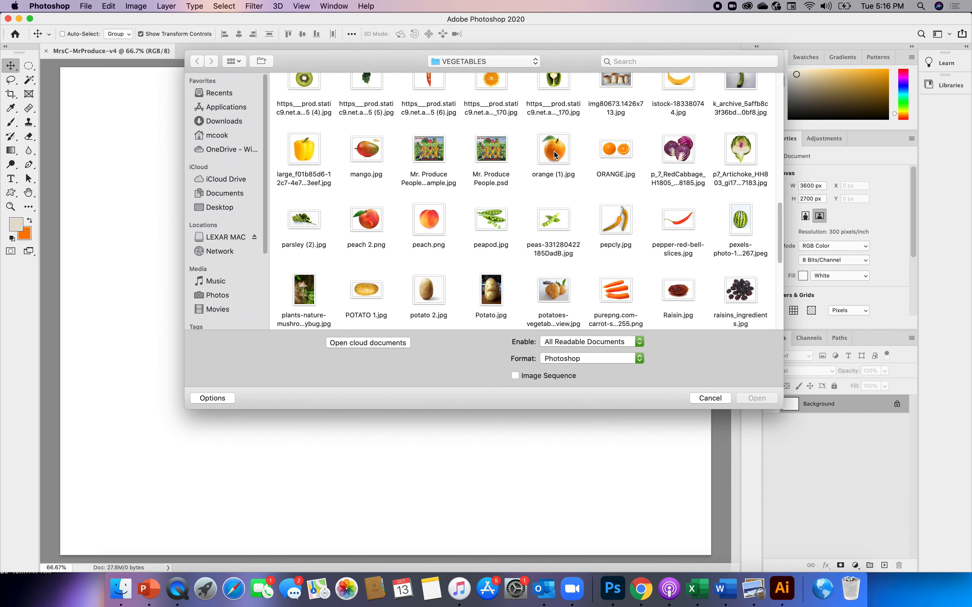
click(374, 226)
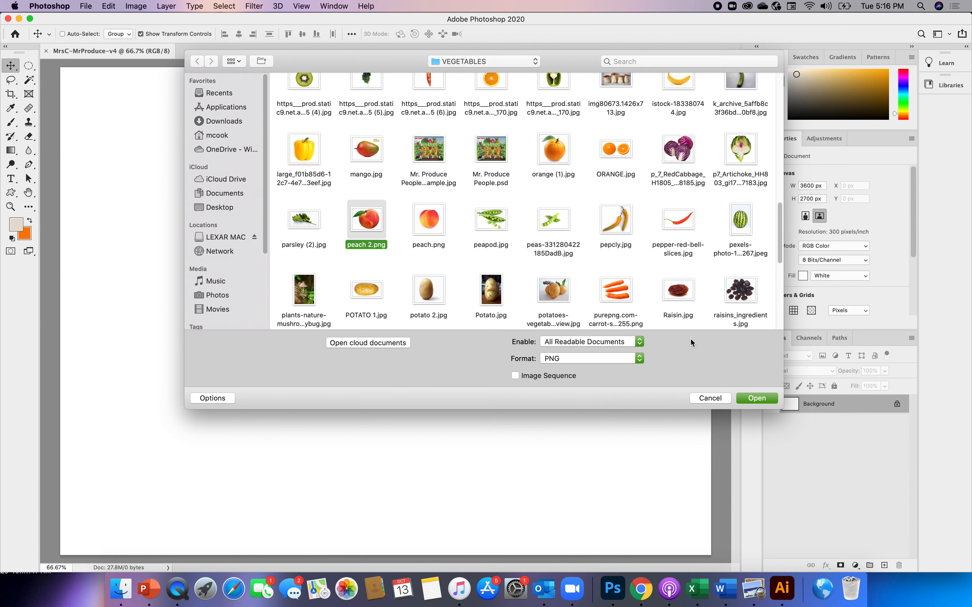
click(755, 399)
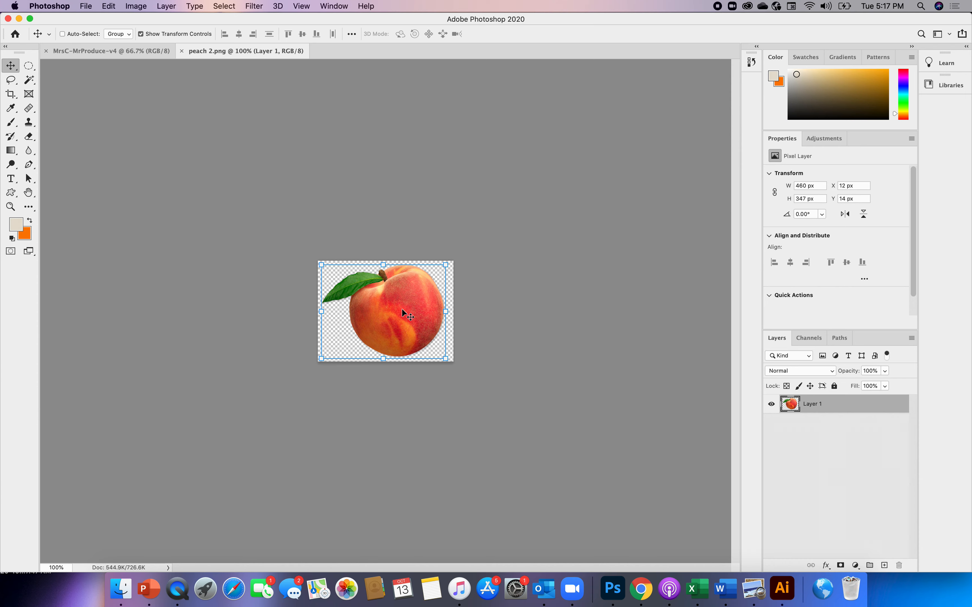
Copy the peach onto the MrsC-MrProduce-v4 canvas and close peach 2.png without saving.
drag(402, 310, 133, 55)
drag(314, 240, 320, 243)
drag(361, 273, 407, 310)
drag(369, 270, 253, 189)
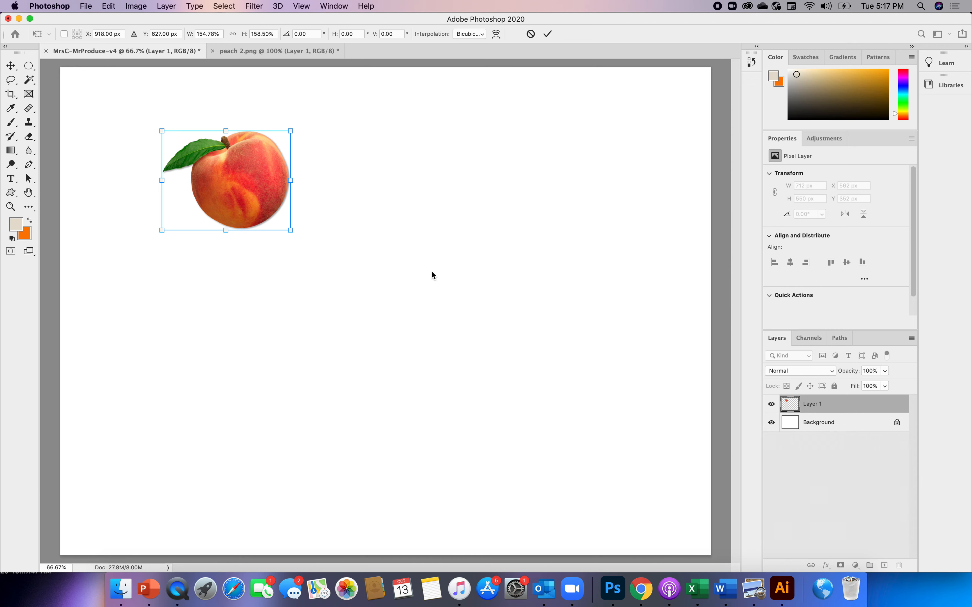
click(213, 51)
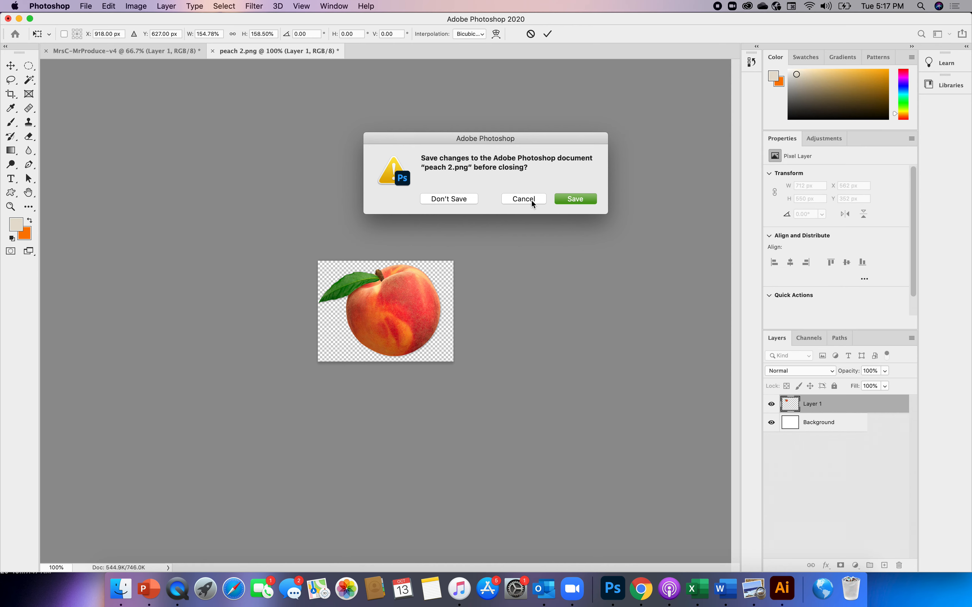
click(439, 199)
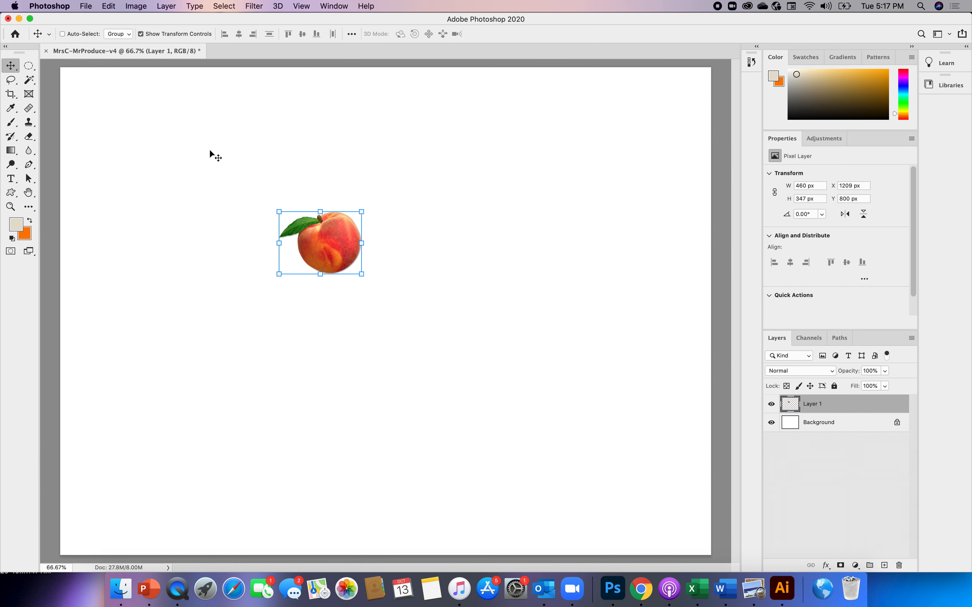
Open the image green-apple-vector-701692.jpg from the VEGETABLES folder.
click(90, 7)
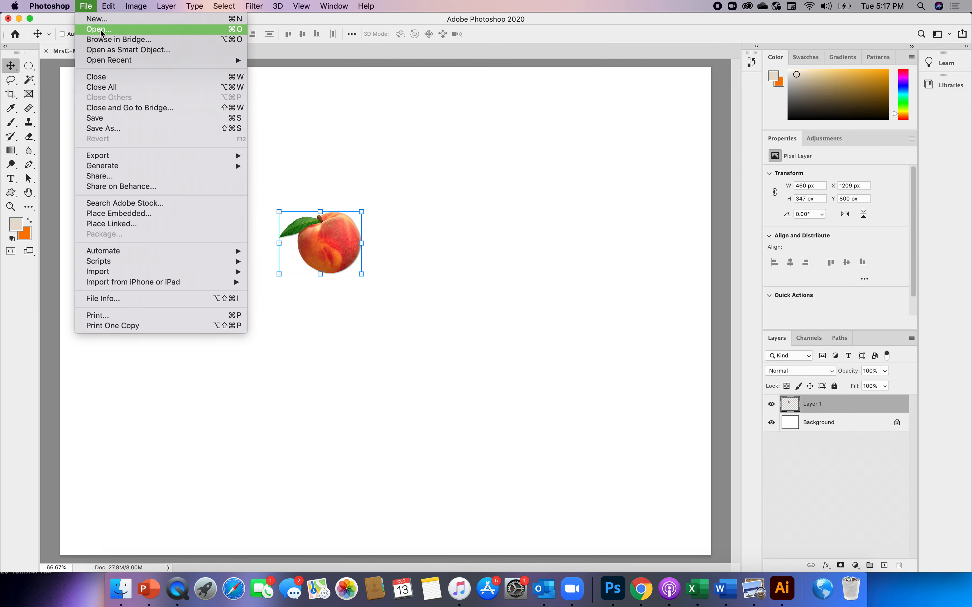
click(97, 28)
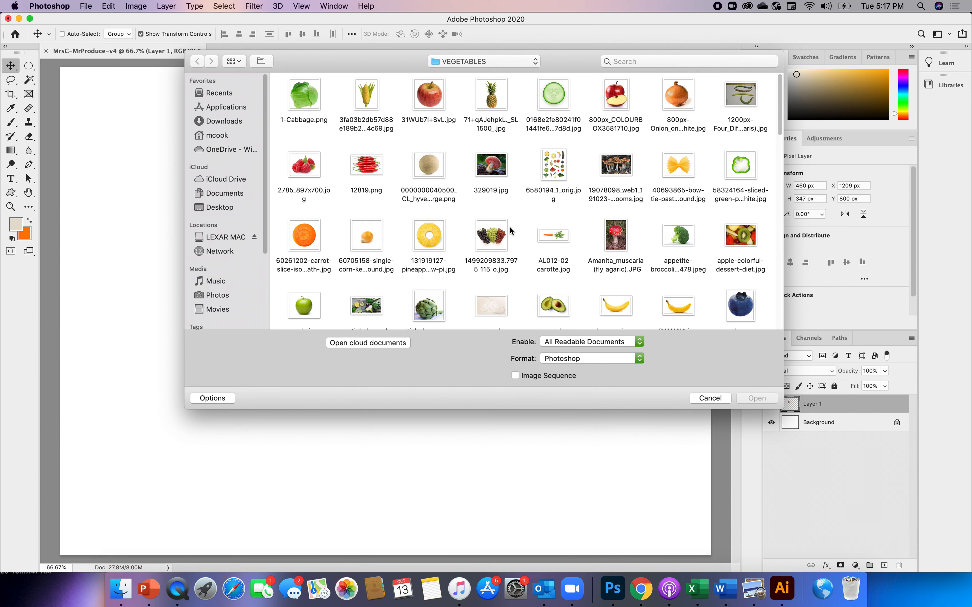
drag(781, 111, 795, 210)
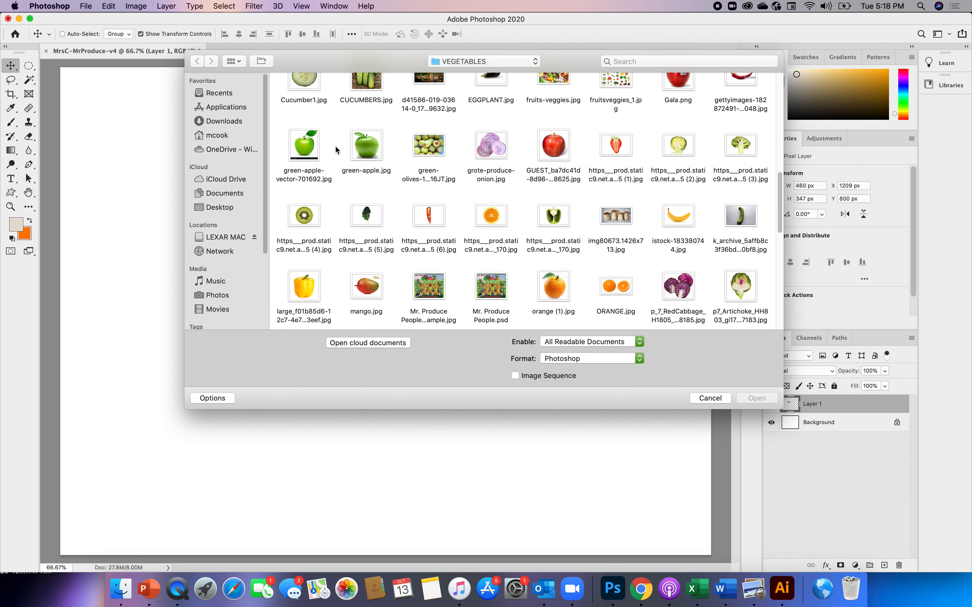
click(306, 149)
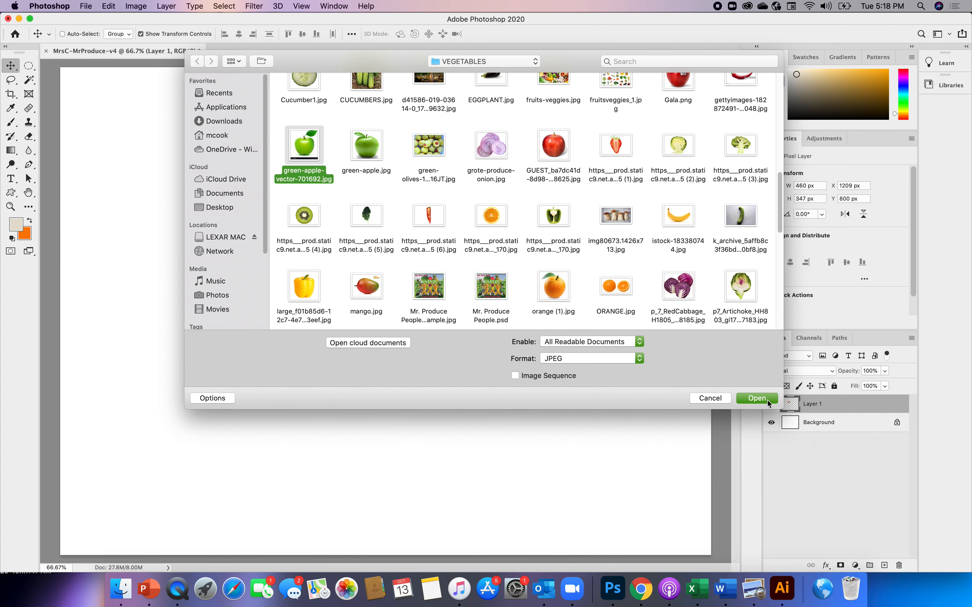
click(757, 398)
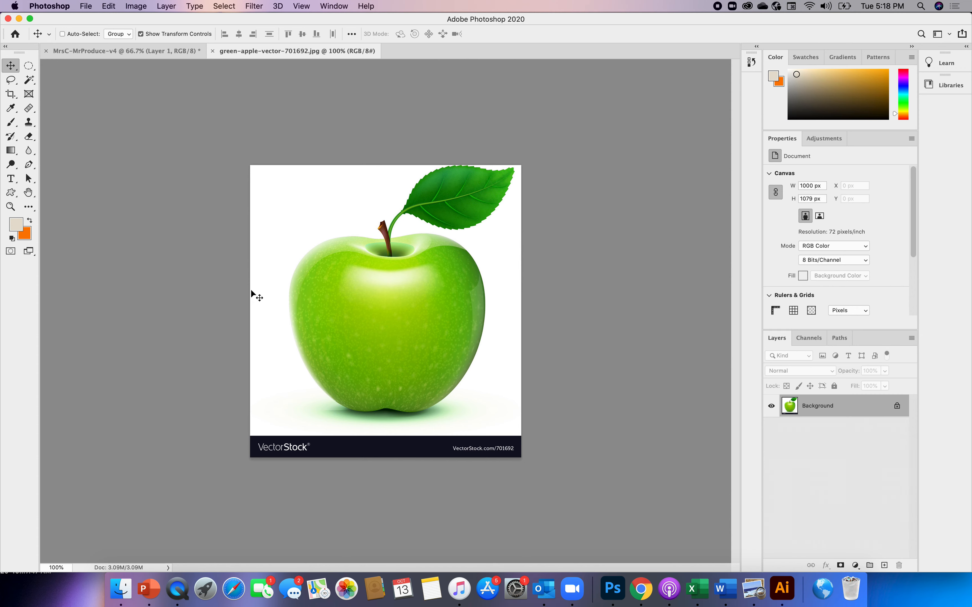
Select the green apple with its leaf using the Object Selection tool's Select Subject.
click(29, 82)
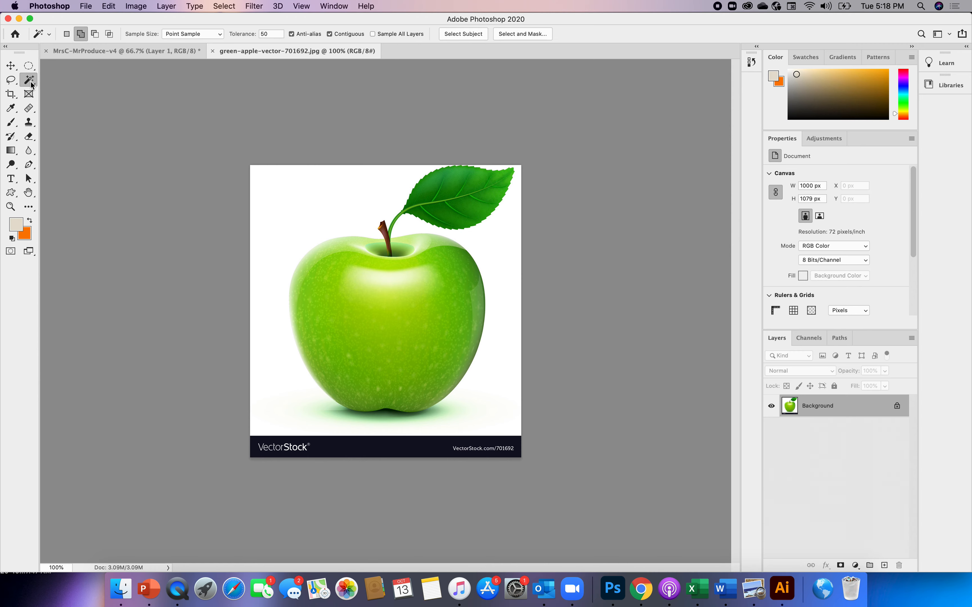
click(58, 79)
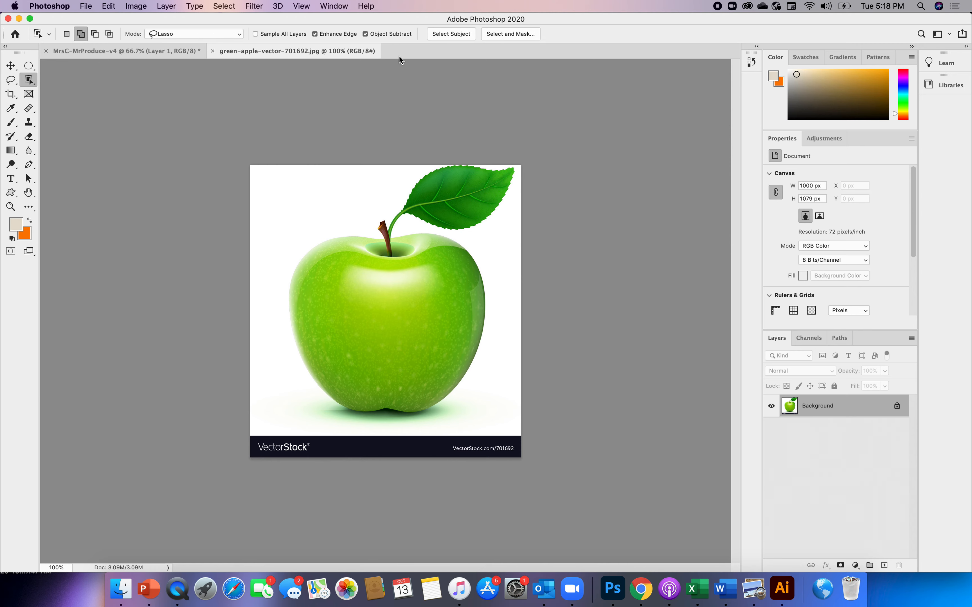
click(452, 35)
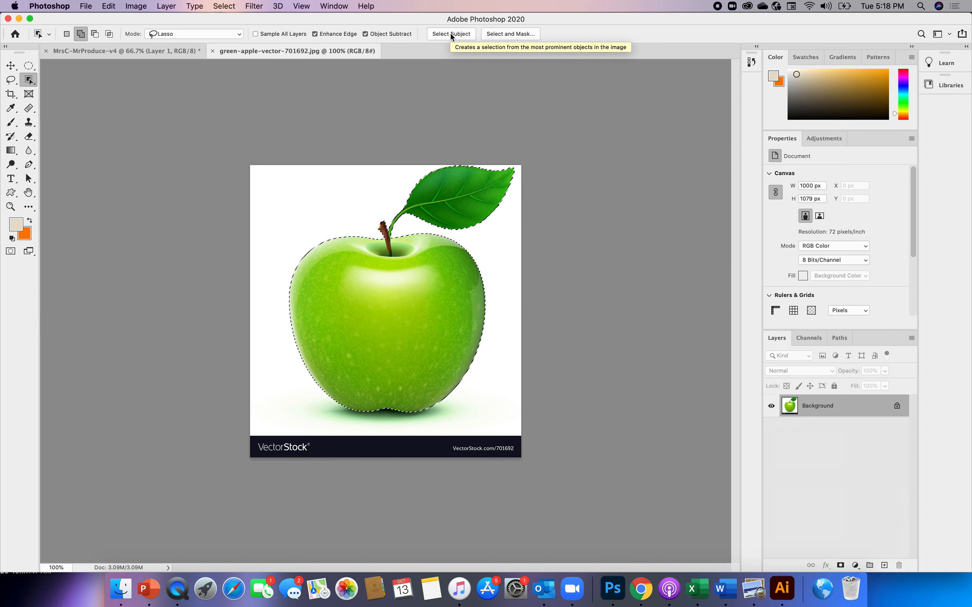
Copy the selected apple into the MrsC-MrProduce-v4 document and place it to the right of the peach.
click(11, 65)
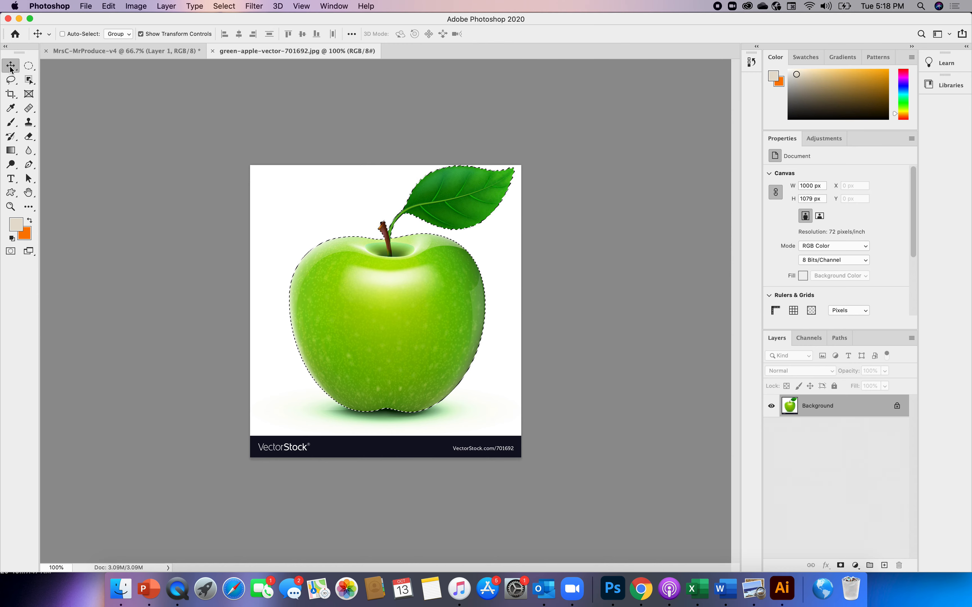
drag(388, 319, 133, 54)
drag(526, 283, 480, 221)
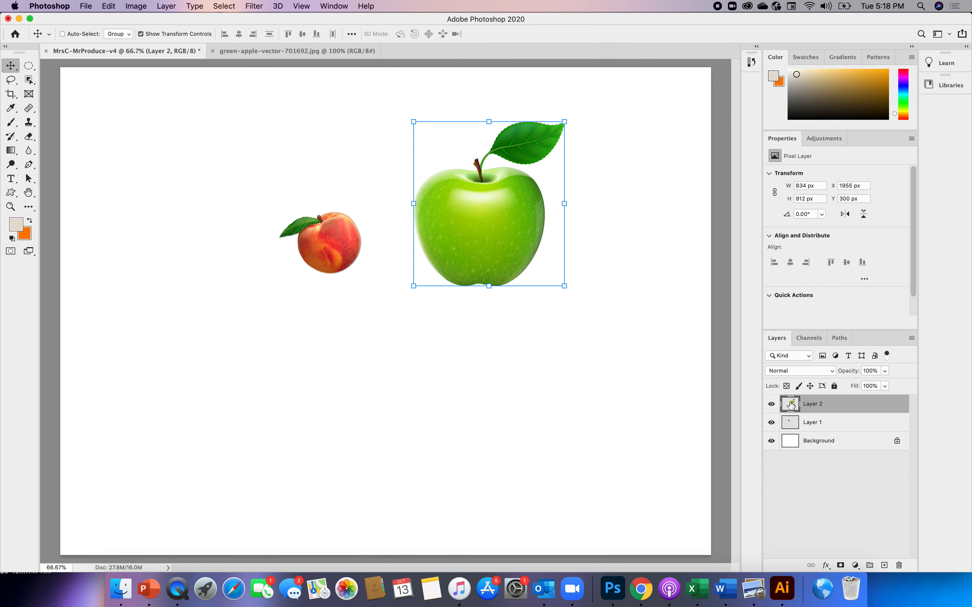
Rename the apple layer as Head 2 and the peach layer as Head 1.
double_click(815, 404)
text(Head)
key(Return)
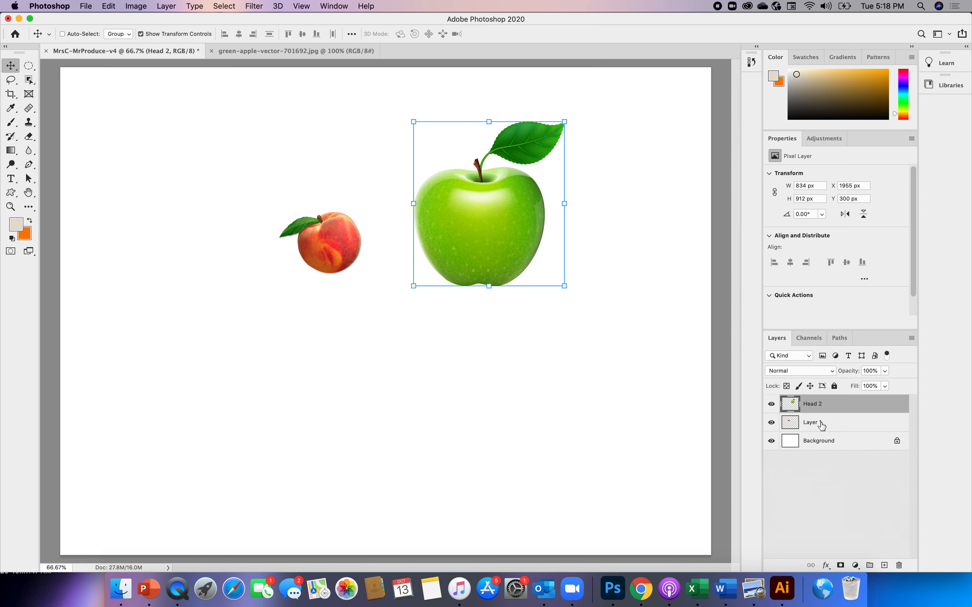
double_click(819, 424)
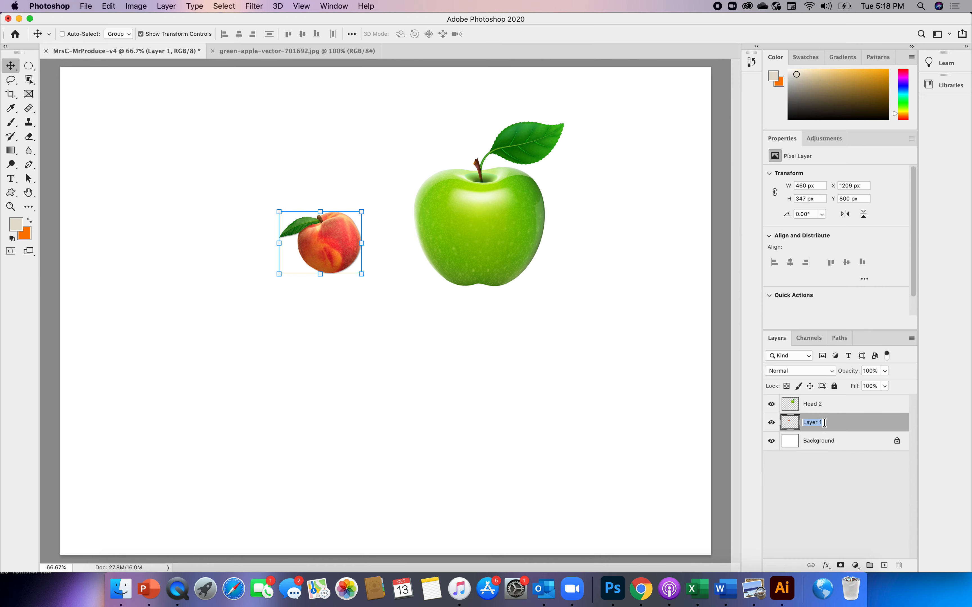
text(h)
key(Return)
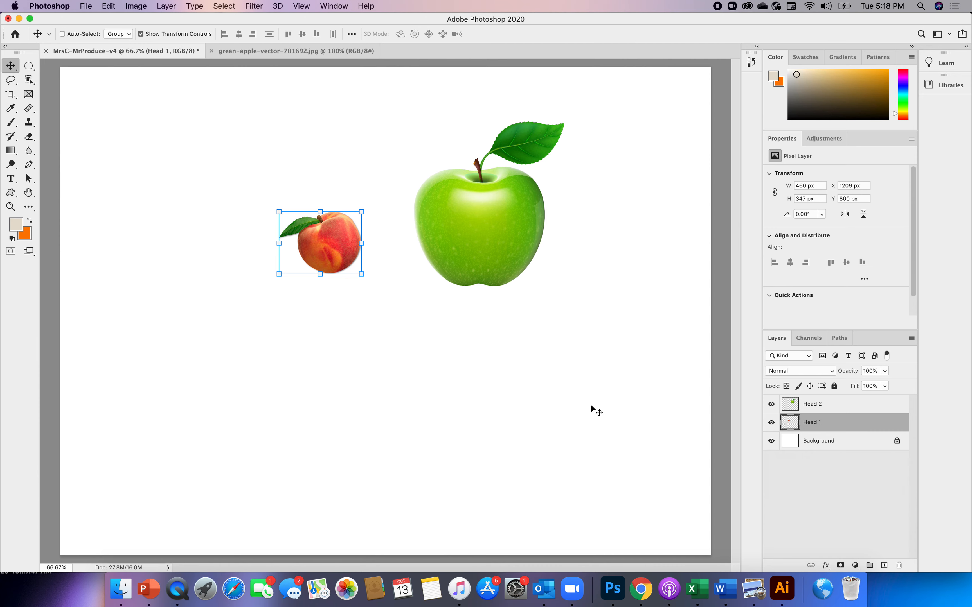
Enlarge the peach to about 751 by 596 px and shrink the apple to about 744 by 808 px, moving it slightly upward.
drag(277, 212, 226, 166)
key(Return)
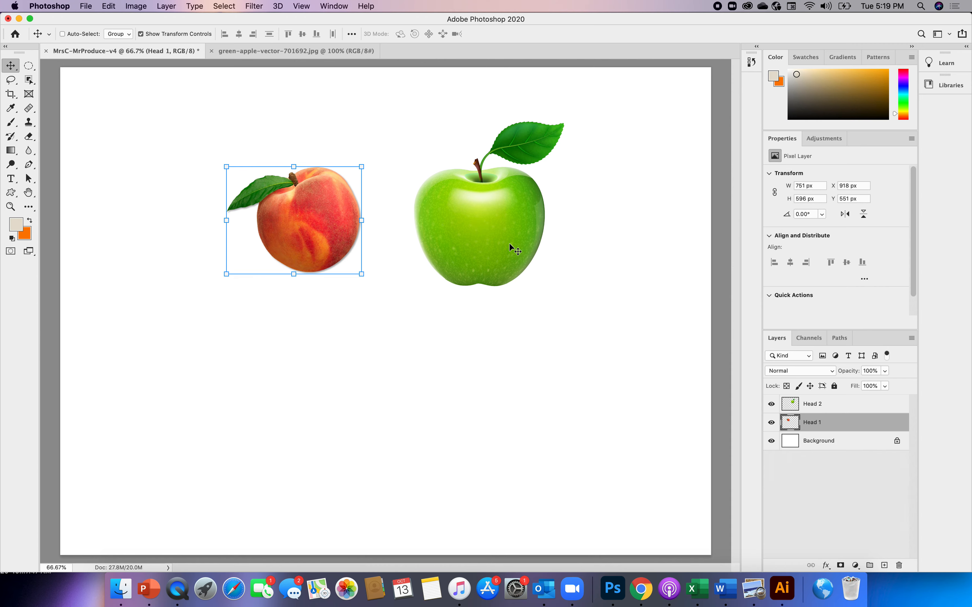
click(788, 405)
drag(411, 119, 427, 138)
drag(510, 246, 509, 224)
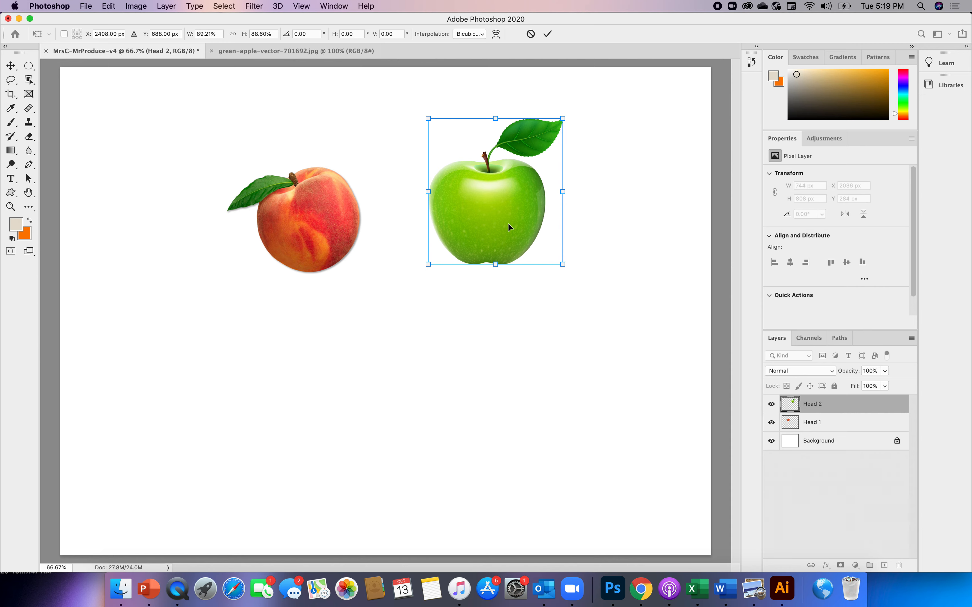
click(547, 34)
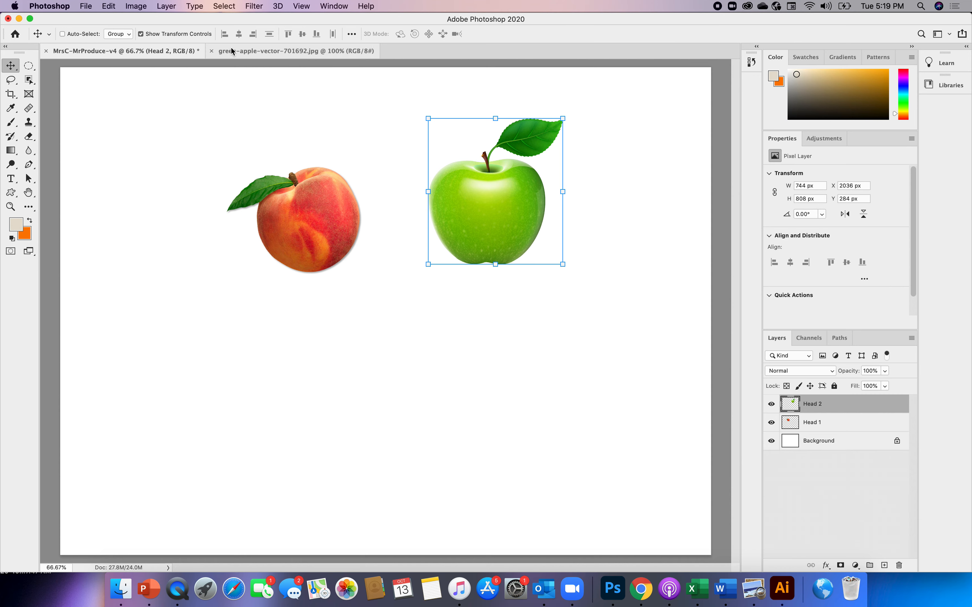
Close the green apple image and open Cucumber_BNC.jpg from the VEGETABLES folder.
click(211, 51)
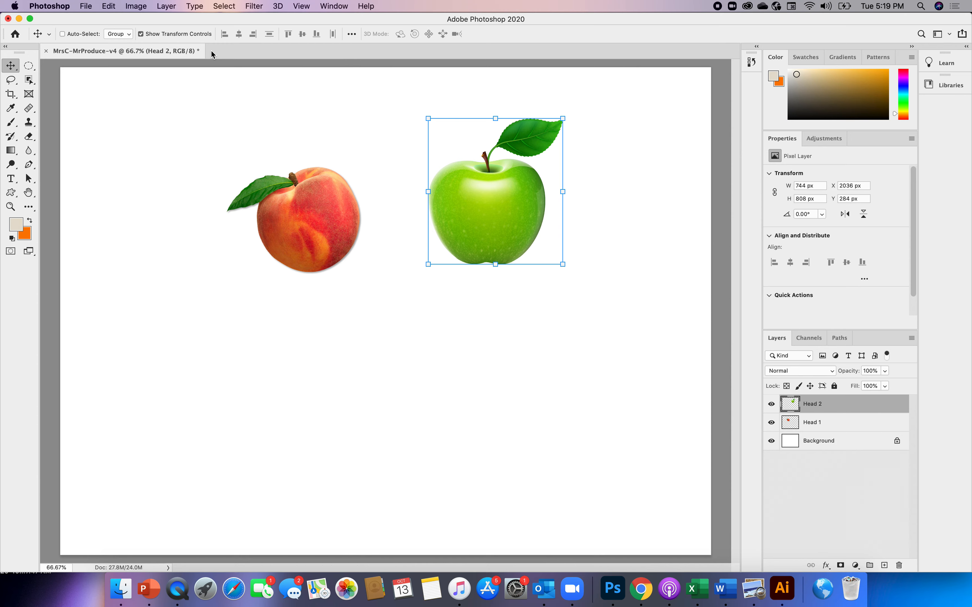
click(87, 7)
click(97, 35)
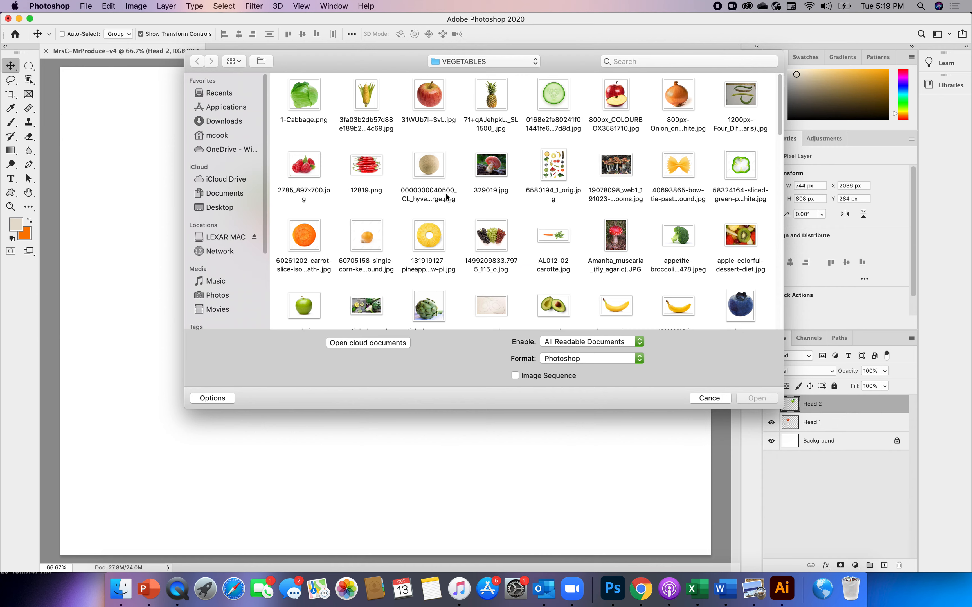
drag(779, 115, 782, 182)
click(677, 137)
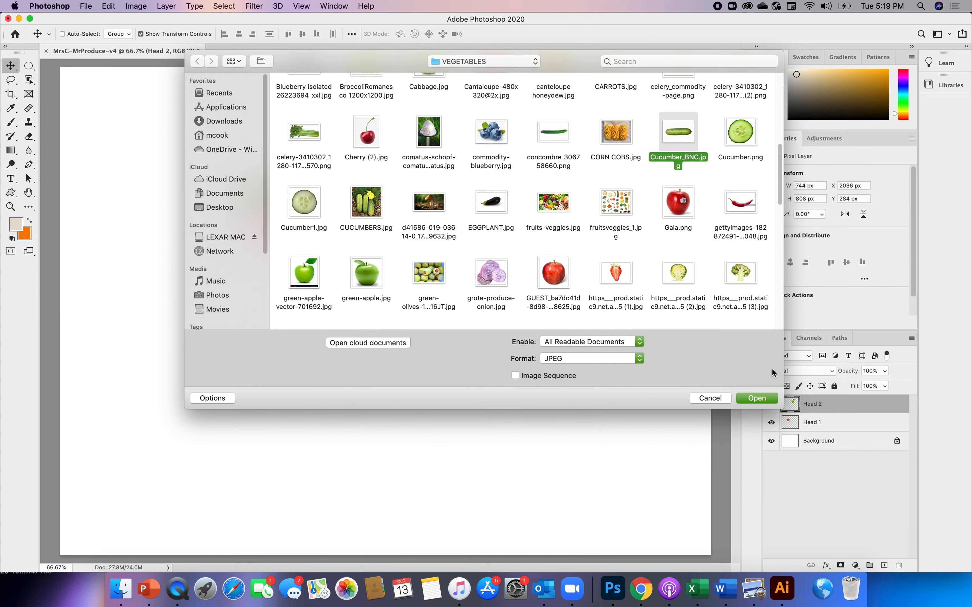
click(757, 397)
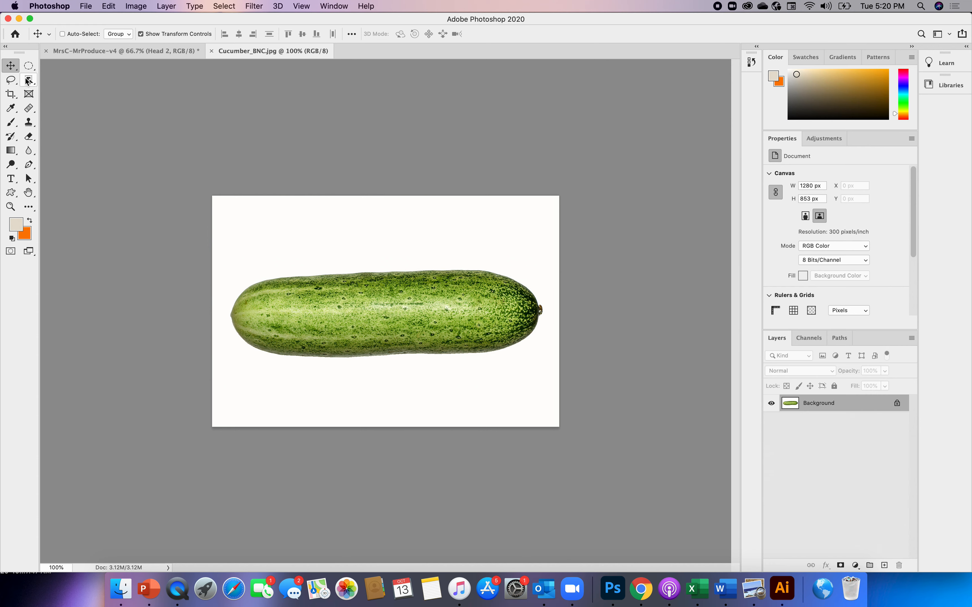
Select the cucumber with the Object Selection tool's Select Subject and copy it into the MrsC-MrProduce-v4 document, below the two heads.
click(28, 81)
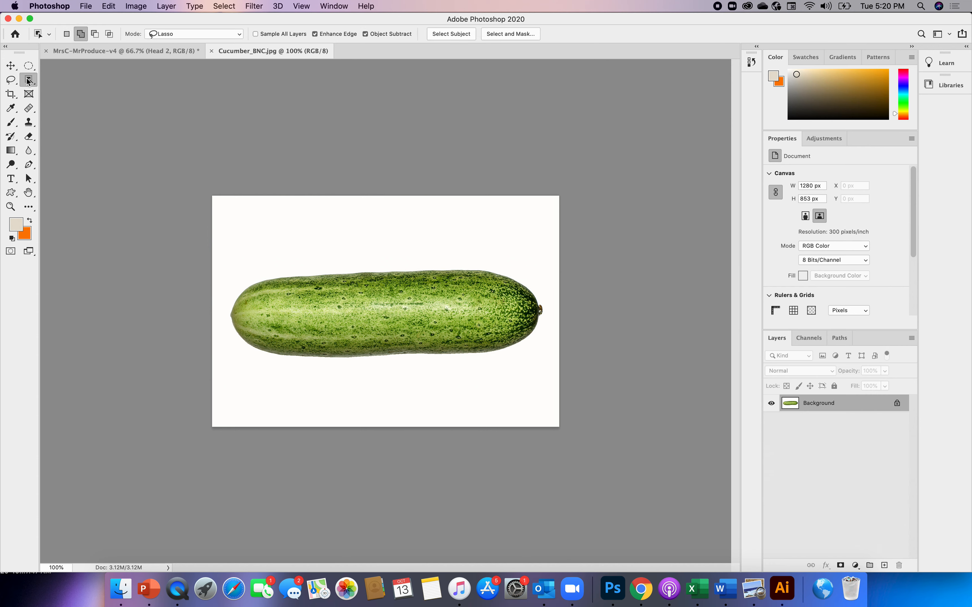
click(457, 37)
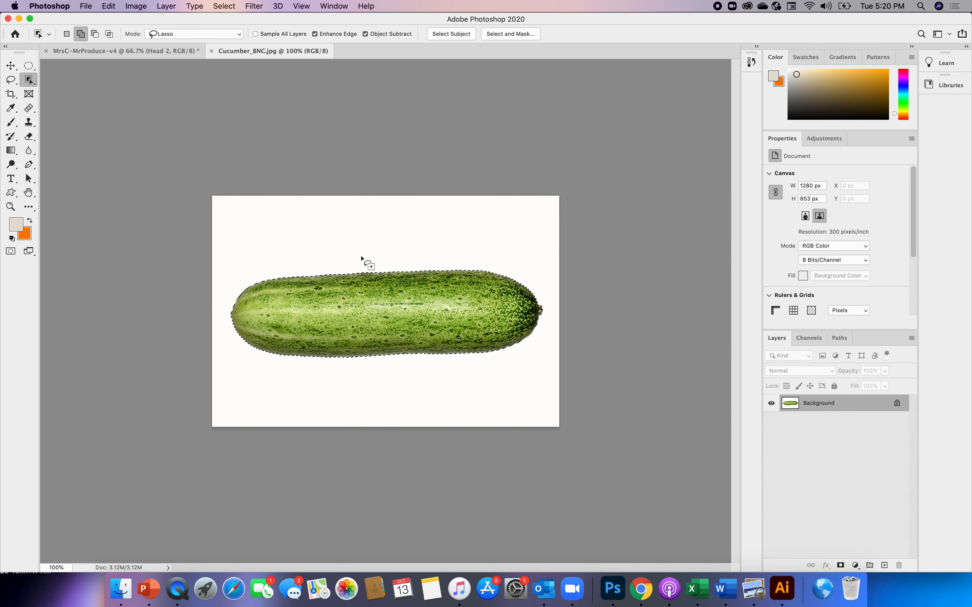
click(15, 68)
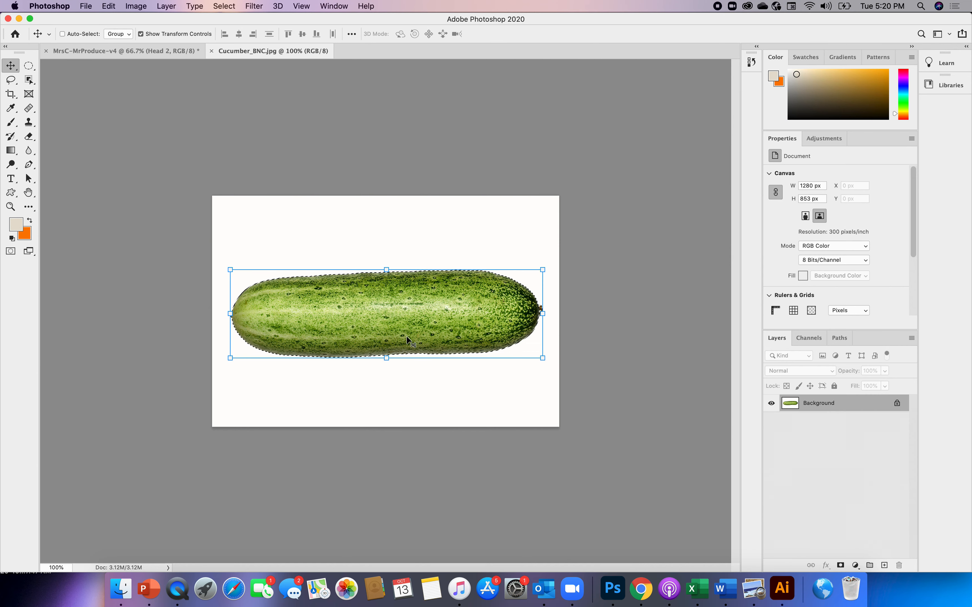
drag(402, 336, 131, 51)
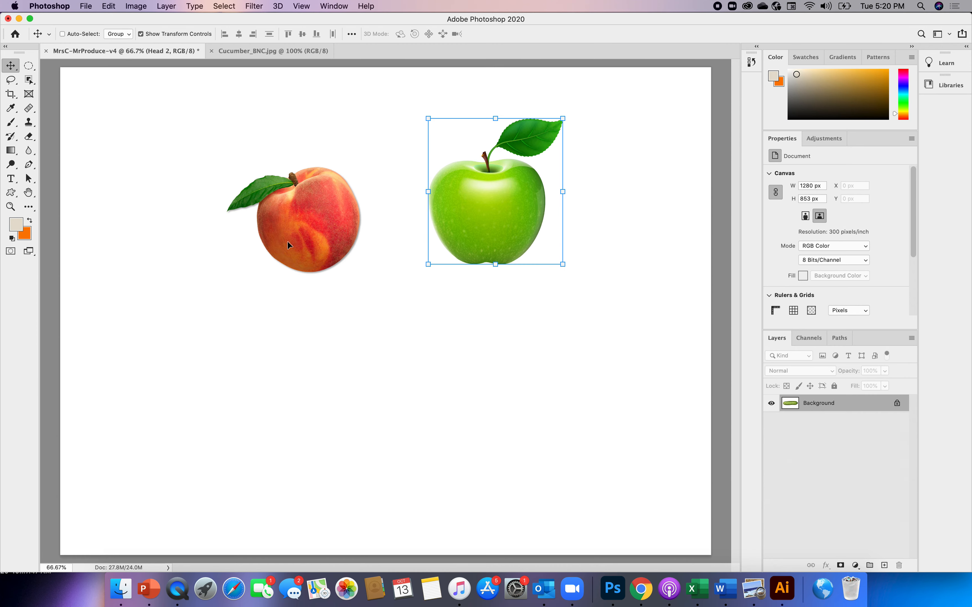
drag(452, 430, 452, 429)
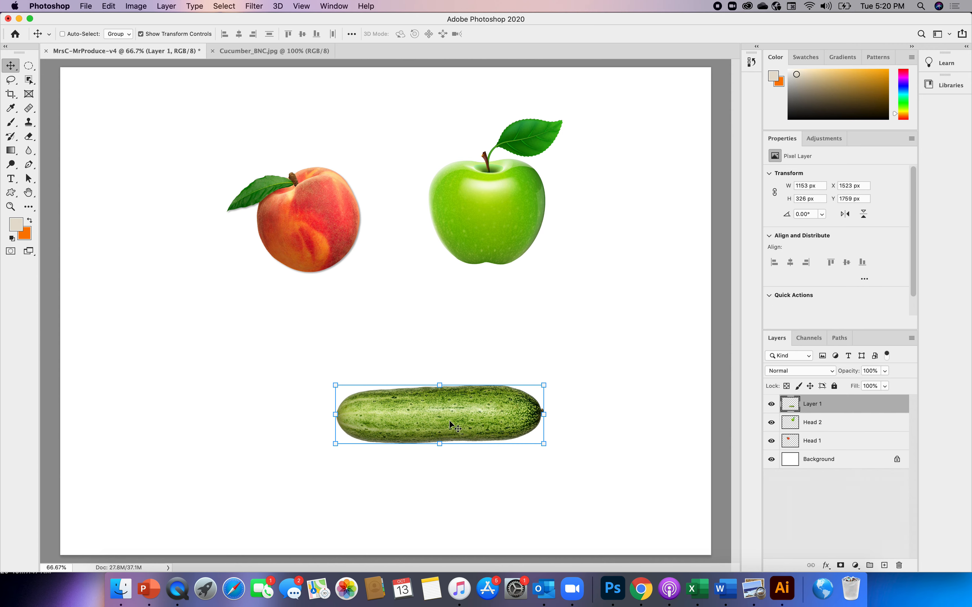
Rename the cucumber layer as body 1.
double_click(811, 406)
text(body)
key(Return)
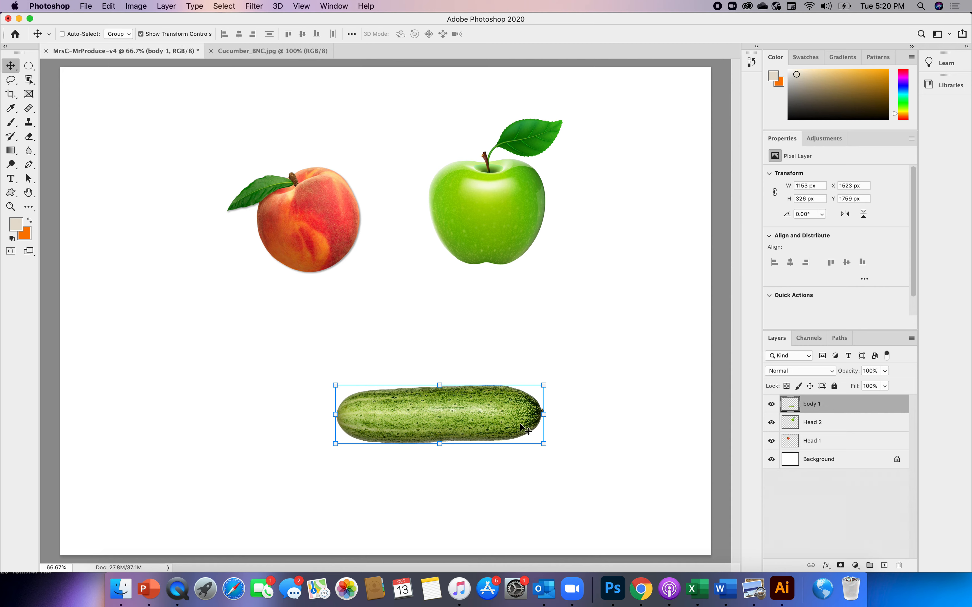
Rotate the cucumber upright by about 91 degrees and place it directly beneath the peach as its body.
drag(514, 419, 391, 370)
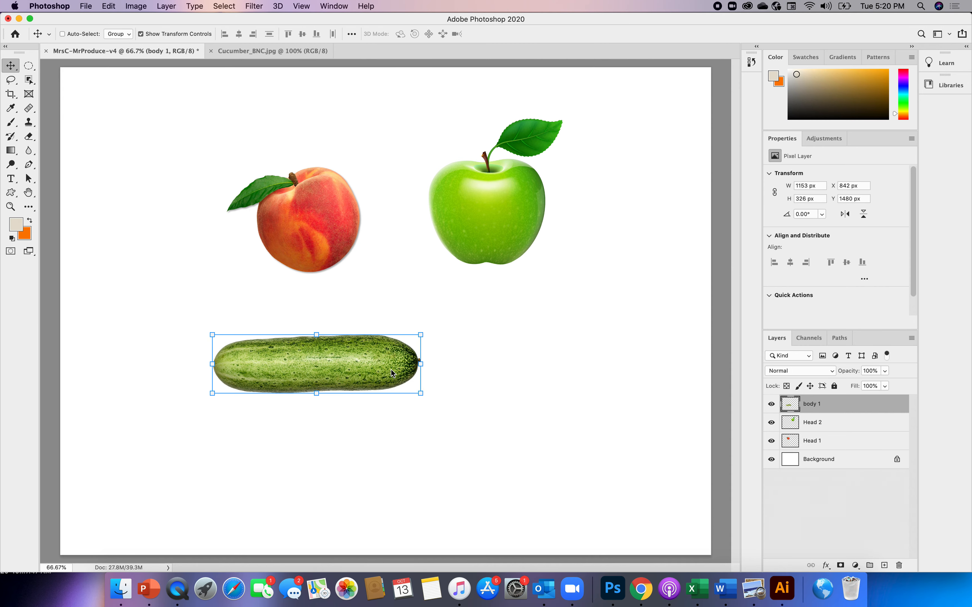
drag(211, 327, 352, 265)
drag(306, 341, 296, 350)
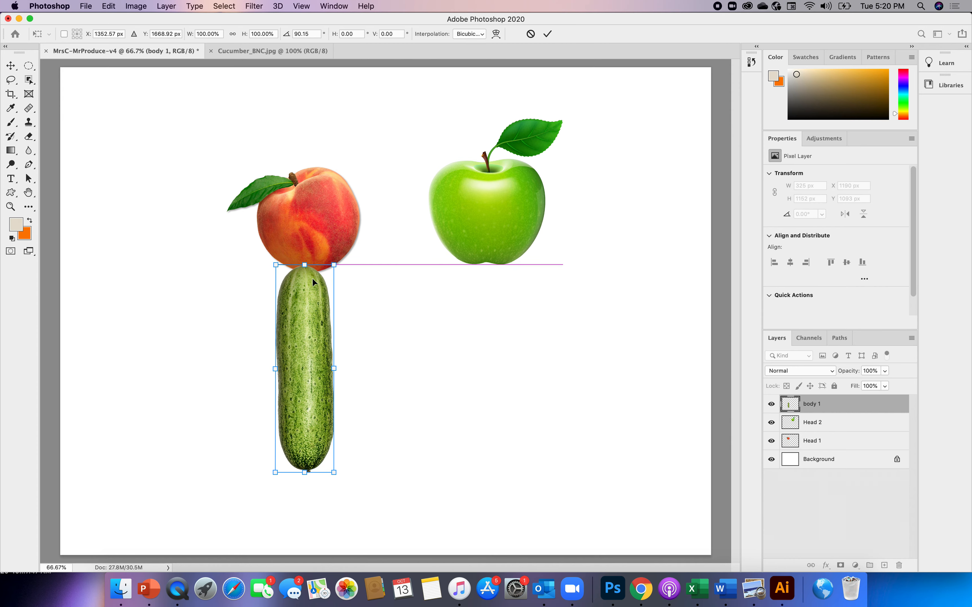
drag(340, 257, 340, 256)
drag(304, 310, 306, 316)
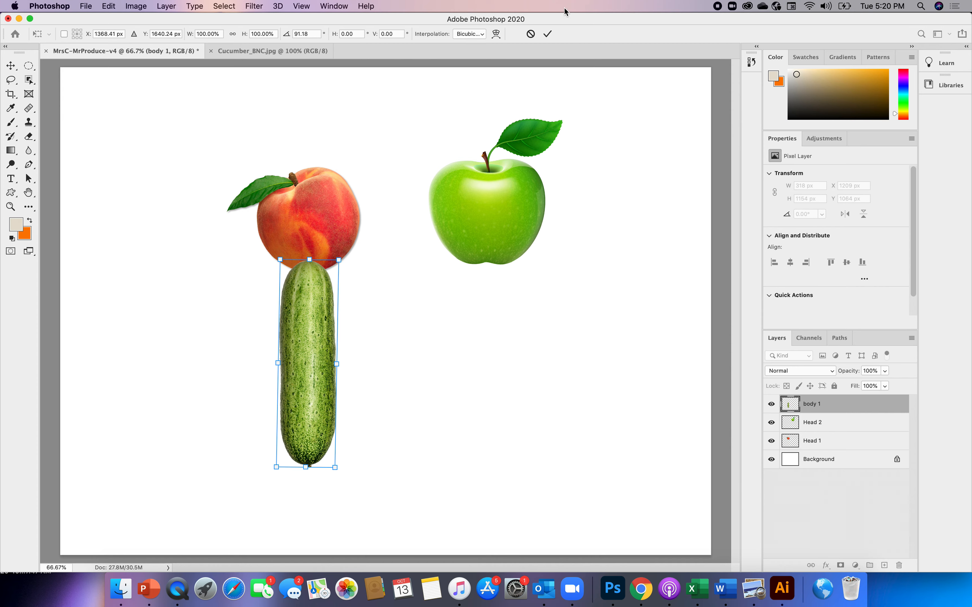
click(547, 34)
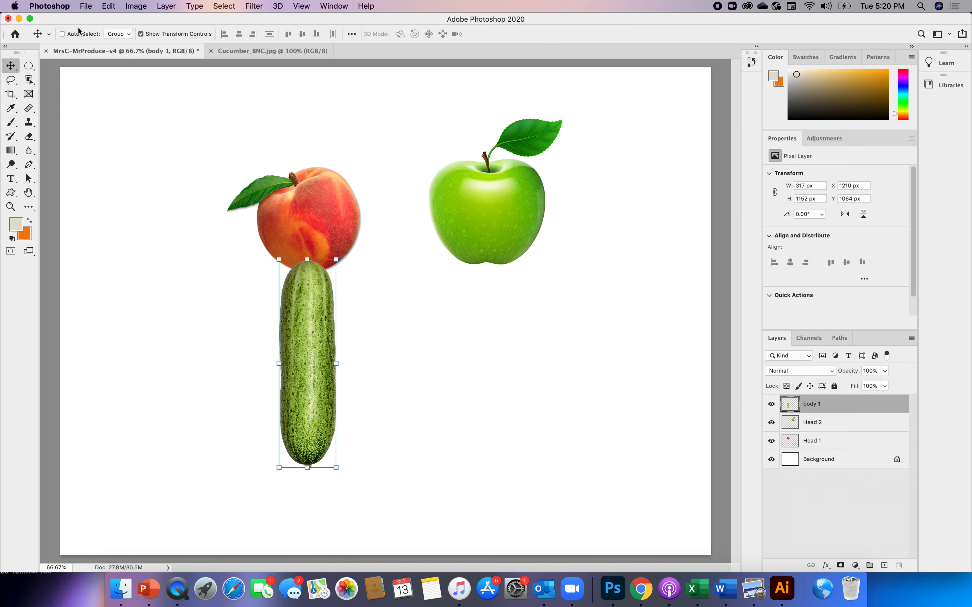
Open the butternut squash image, Screen Shot 2020-10-13 at 4.51.48 PM.png, from the VEGETABLES folder.
click(85, 6)
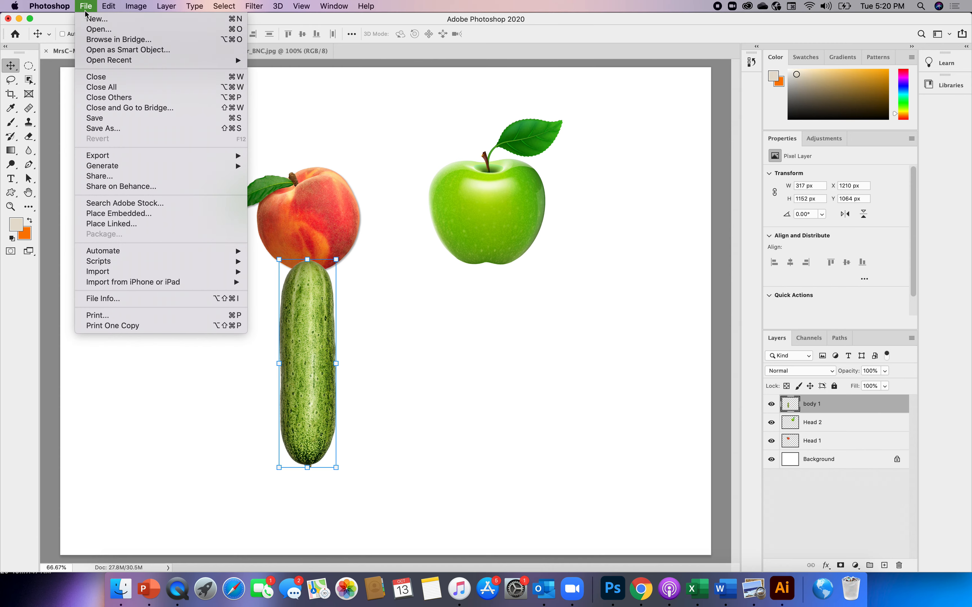
click(96, 32)
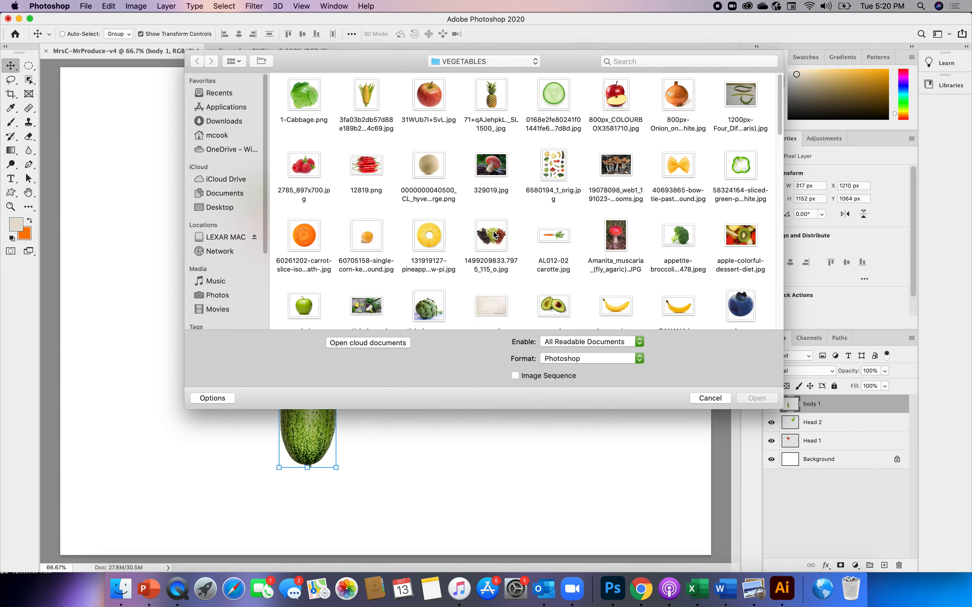
drag(781, 111, 806, 304)
click(368, 148)
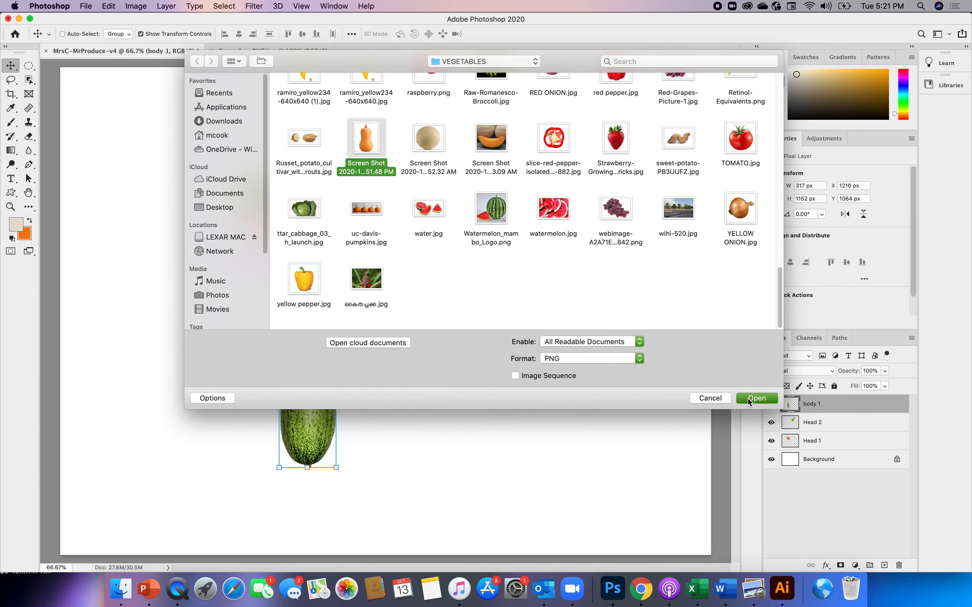
click(748, 399)
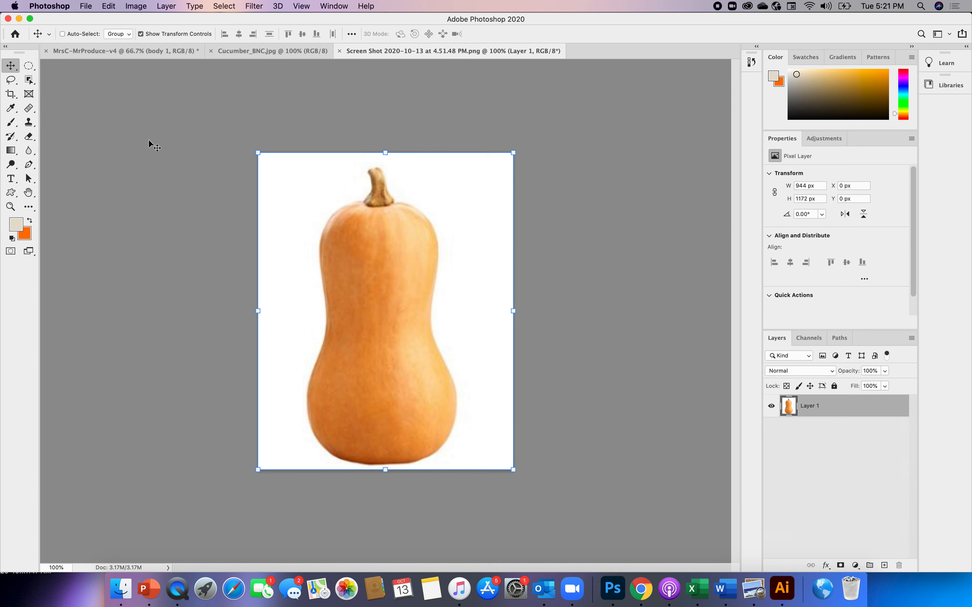
Select the butternut squash with Select Subject and copy it into the MrsC-MrProduce-v4 document, directly beneath the green apple.
click(30, 80)
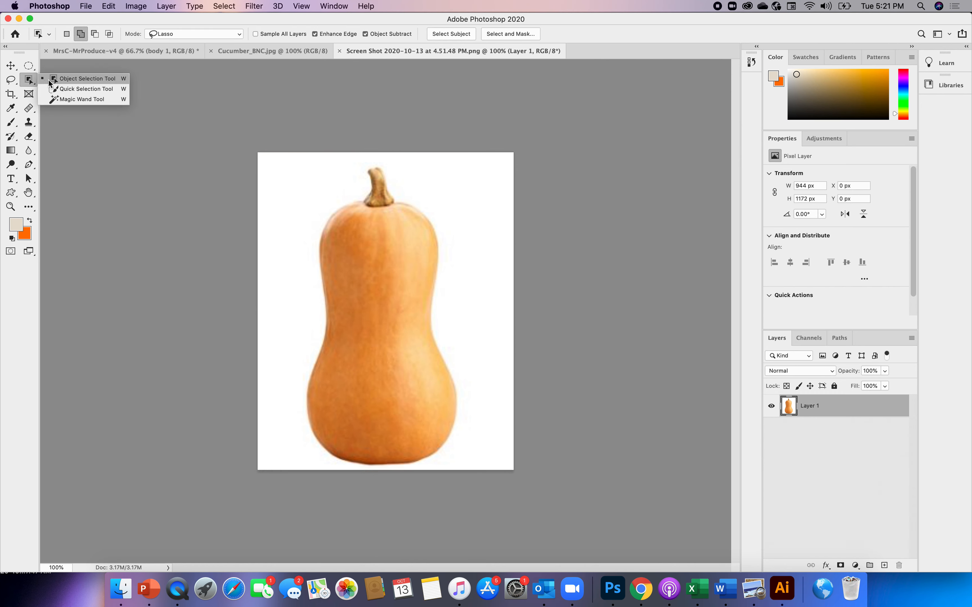
click(62, 79)
click(450, 34)
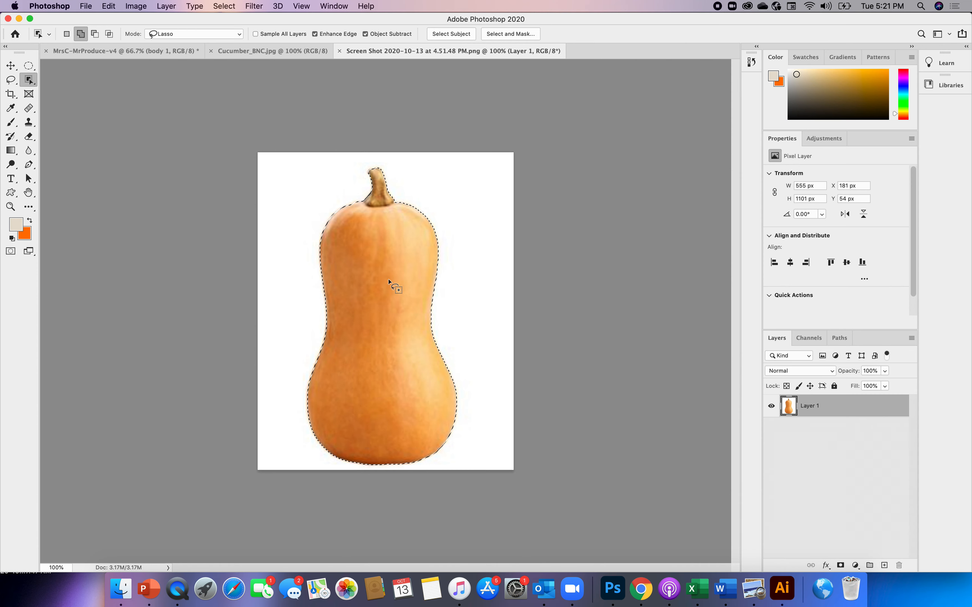
mouse_move(386, 277)
mouse_down()
mouse_move(357, 258)
mouse_move(381, 272)
mouse_up()
click(12, 70)
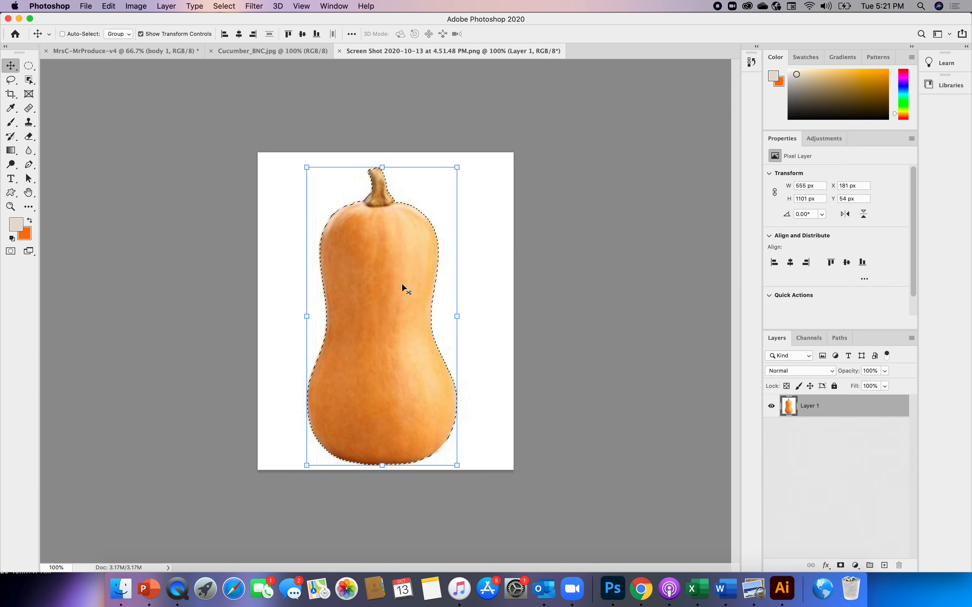
drag(399, 283, 145, 50)
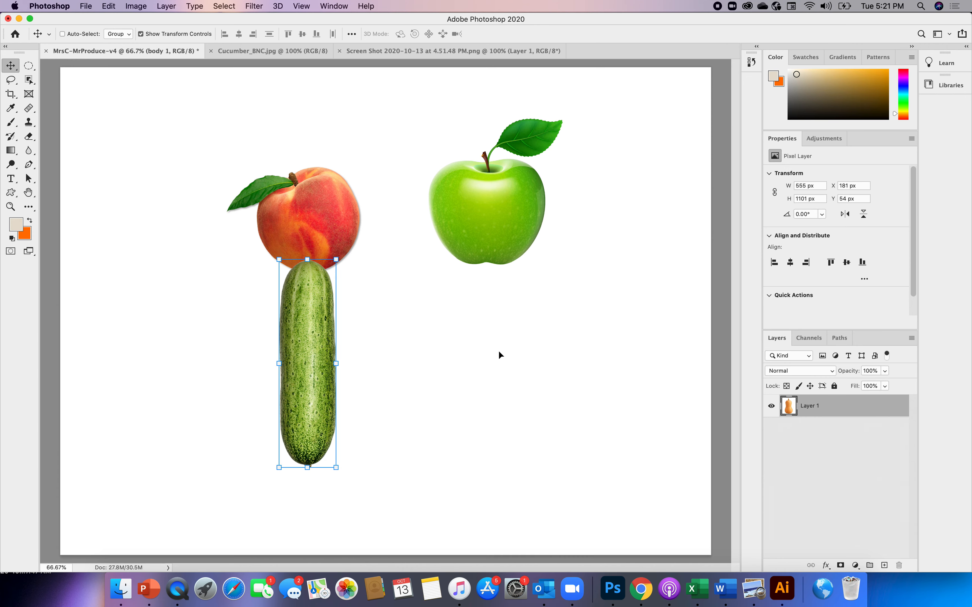
drag(512, 363, 505, 343)
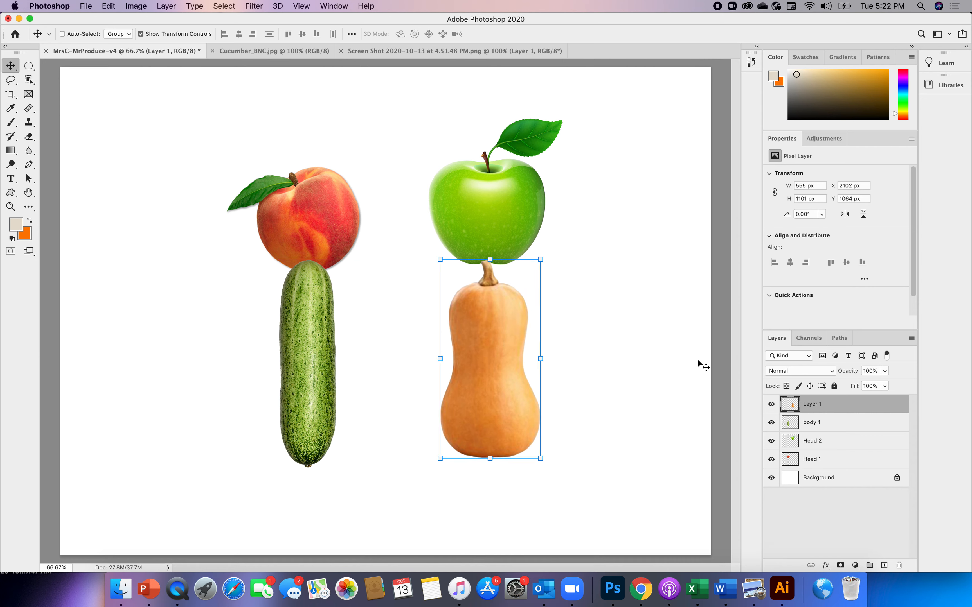
Rename the butternut squash layer as body 2.
double_click(825, 406)
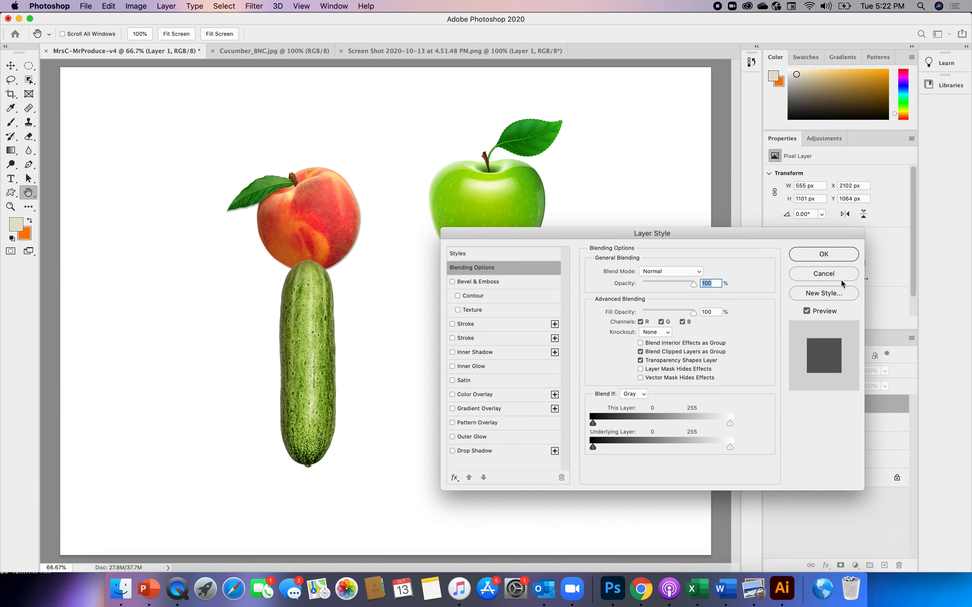
click(835, 275)
double_click(810, 403)
text(bo)
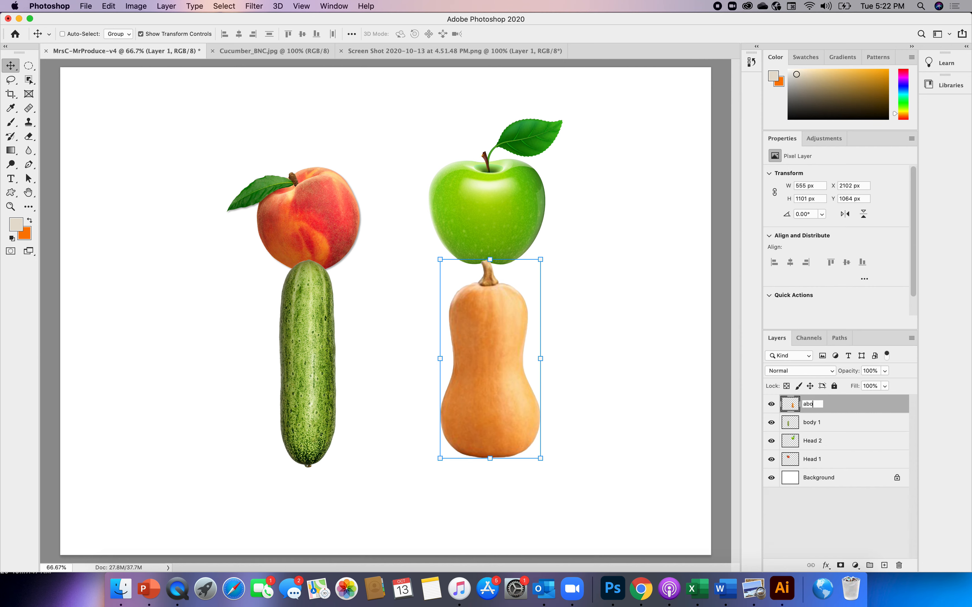
text(dy 2)
key(Return)
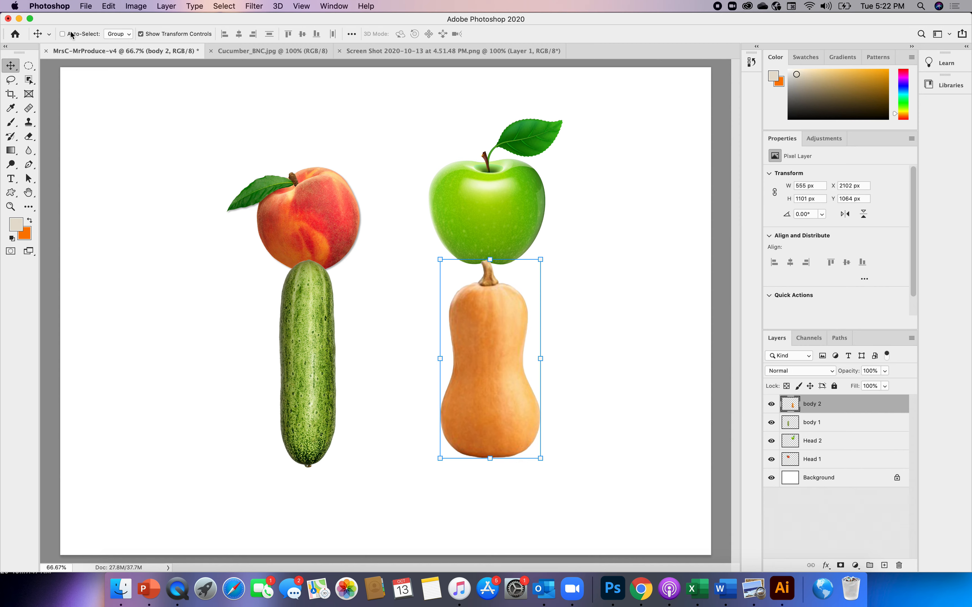
Open BANANA.jpg from the VEGETABLES folder.
click(86, 7)
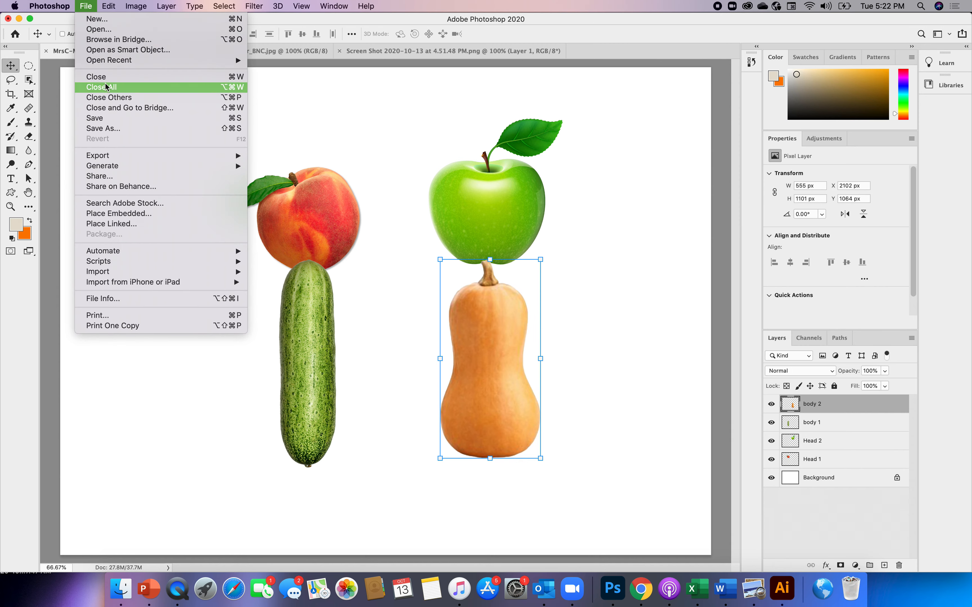
key(Escape)
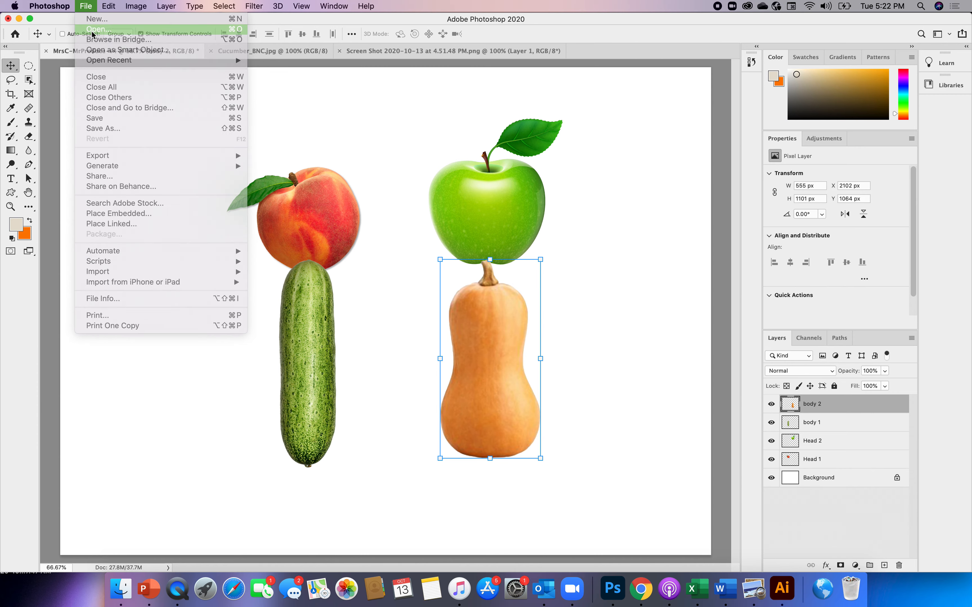
key(super+o)
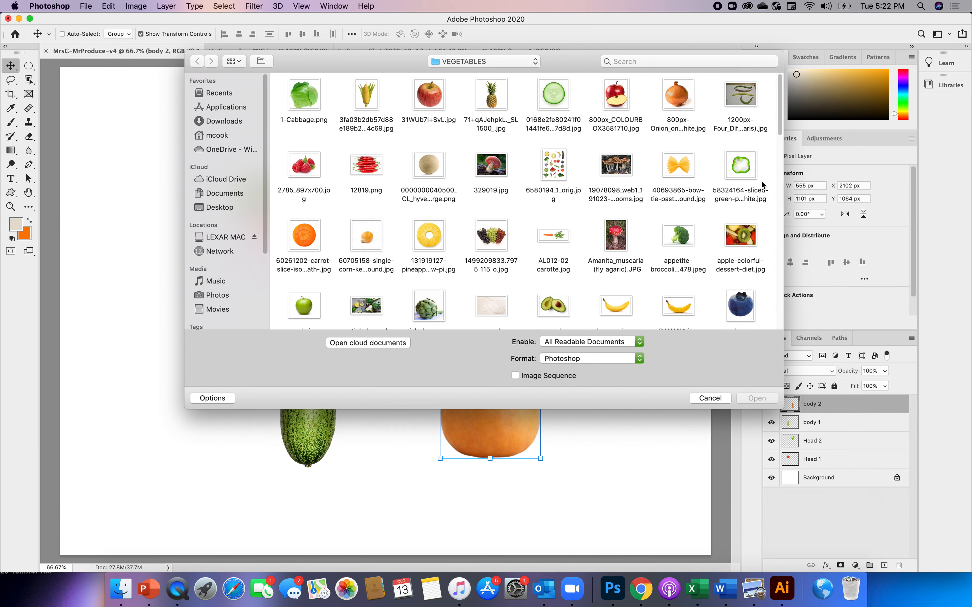
drag(780, 118, 787, 154)
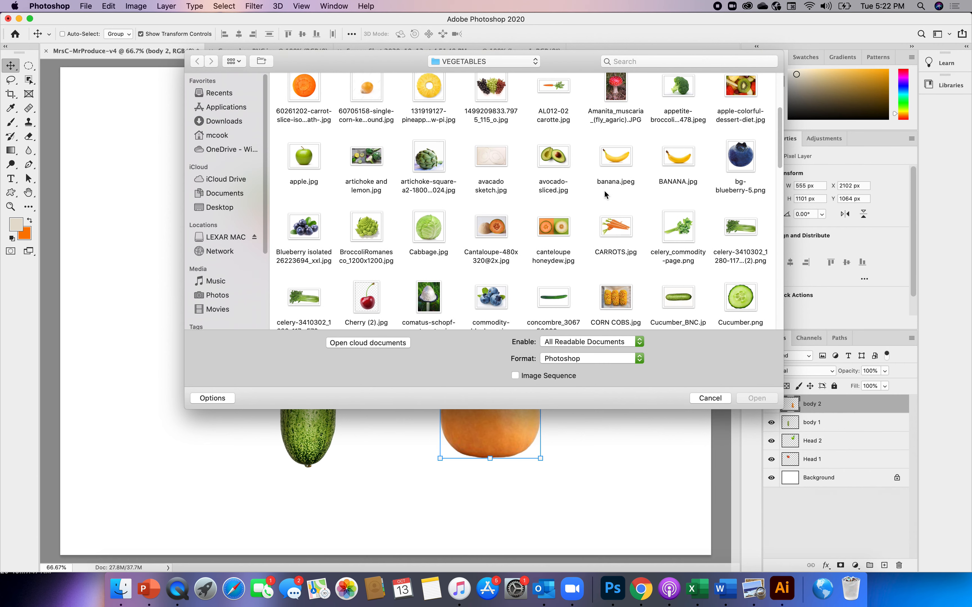
click(674, 163)
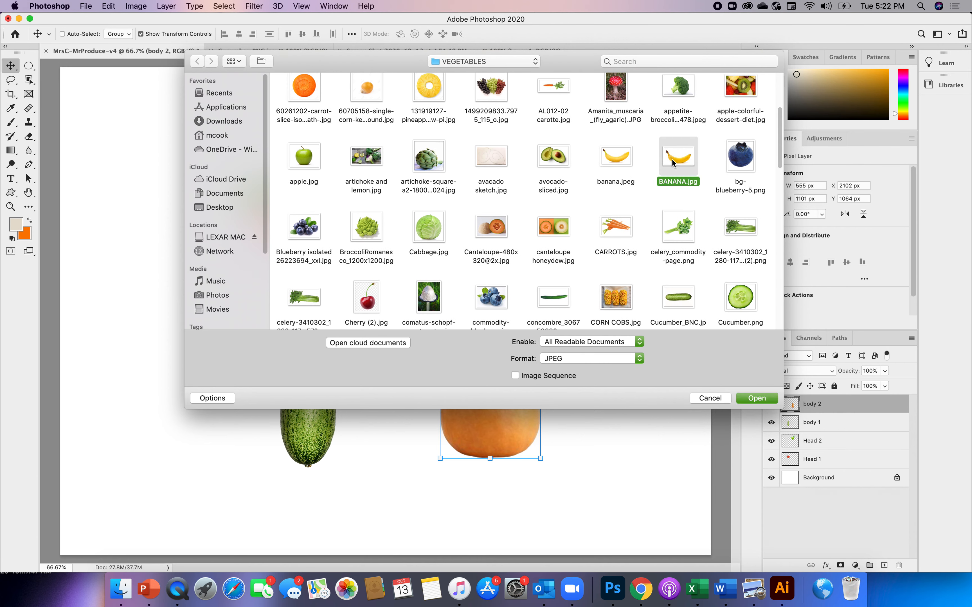
click(750, 401)
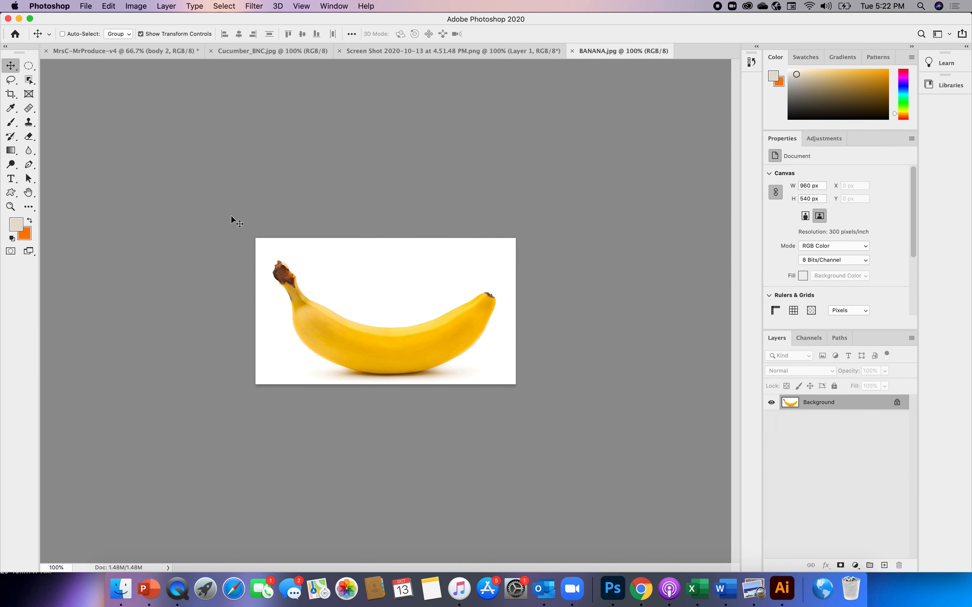
Select the banana with the Object Selection tool's Select Subject and switch to the Move tool.
click(28, 80)
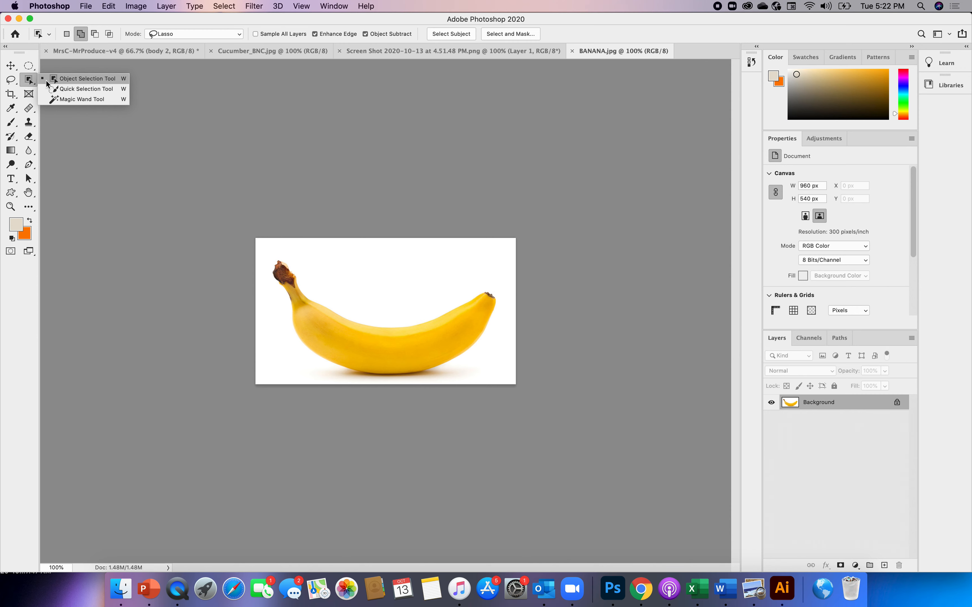
click(61, 79)
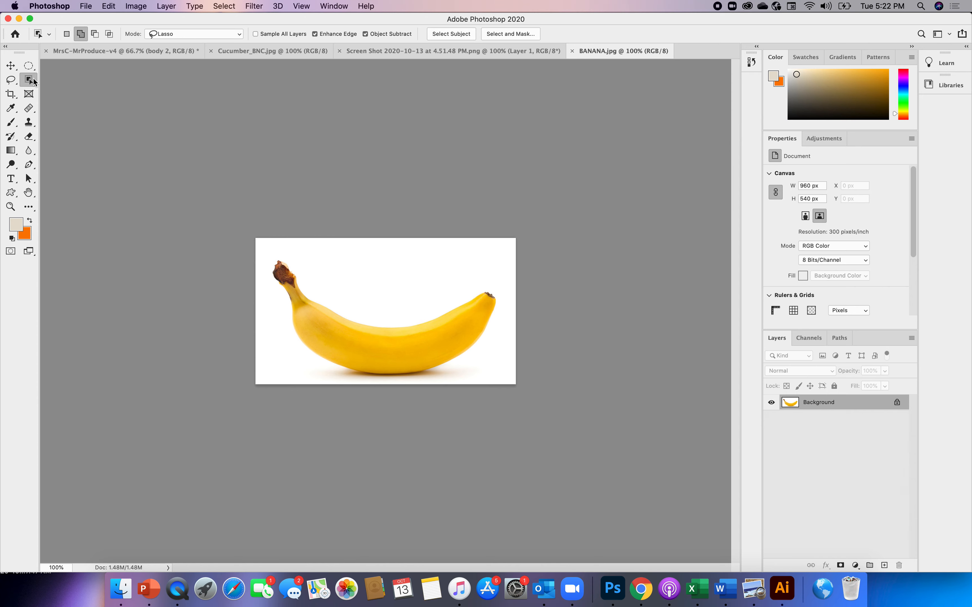
click(450, 34)
click(11, 66)
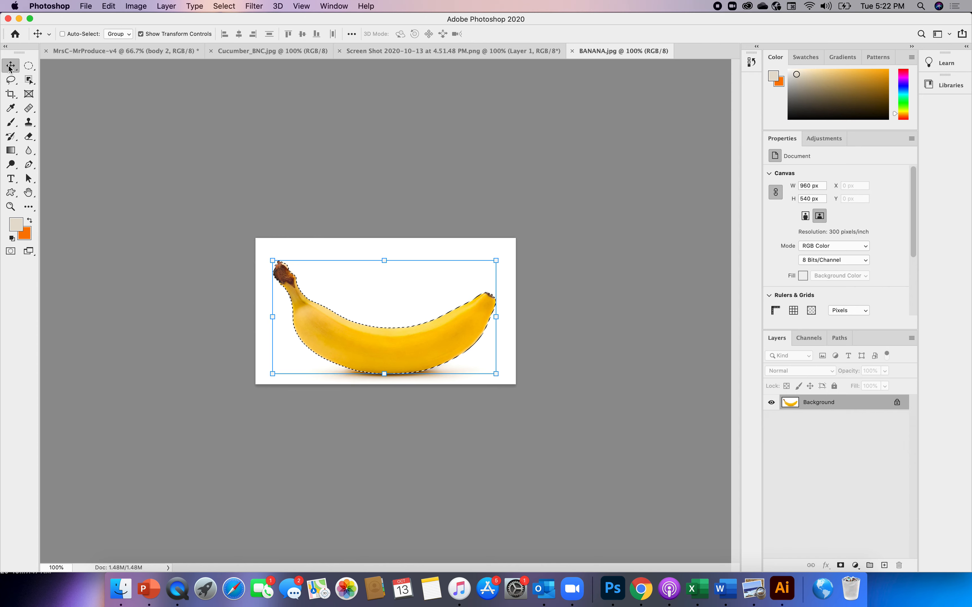
Copy the selected banana into MrsC-MrProduce-v4, scale it to about 76% wide, and rotate it about -16° against the cucumber's left side.
drag(376, 342, 148, 51)
drag(246, 307, 224, 317)
click(145, 259)
drag(145, 261, 181, 274)
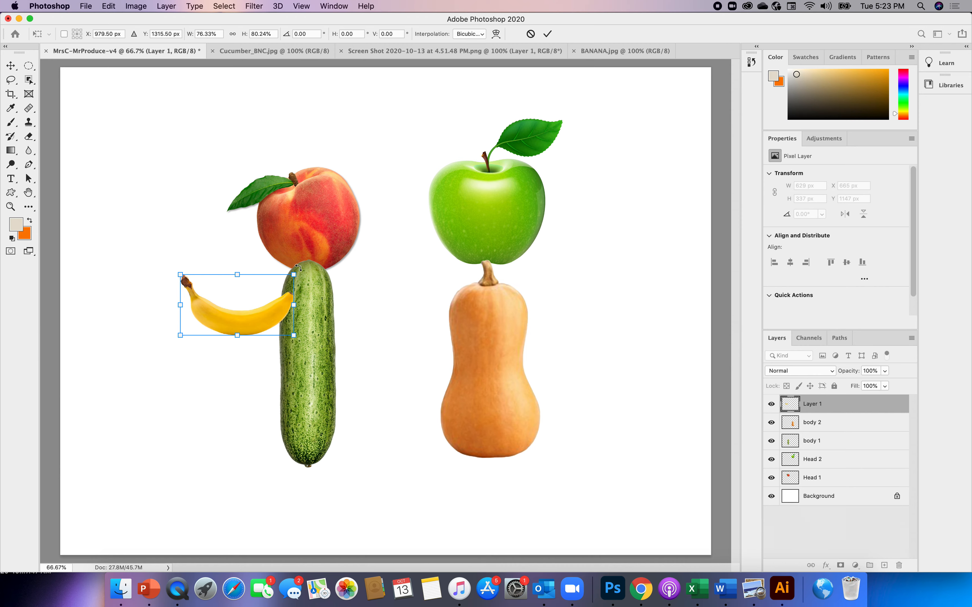
drag(299, 268, 283, 256)
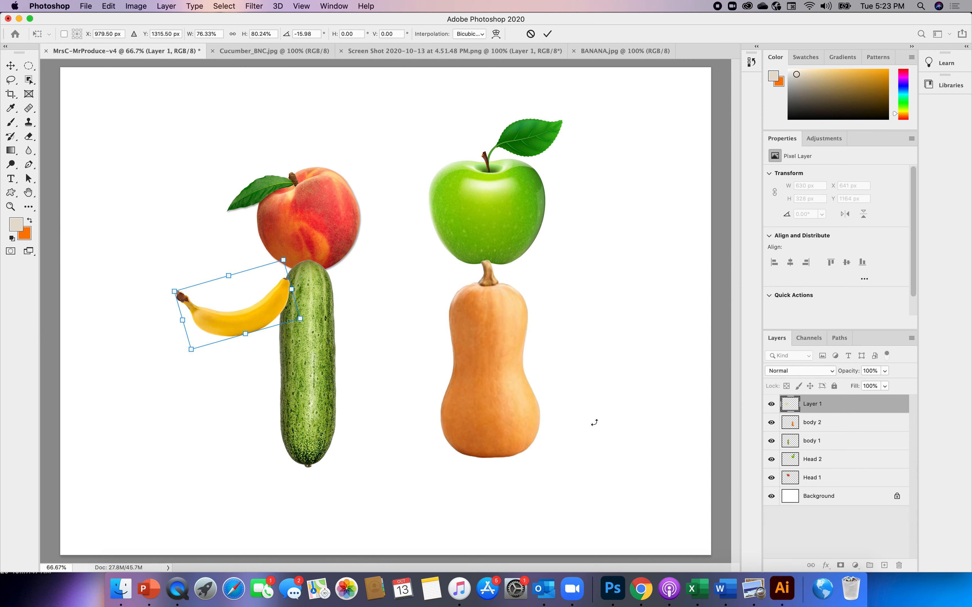
key(Escape)
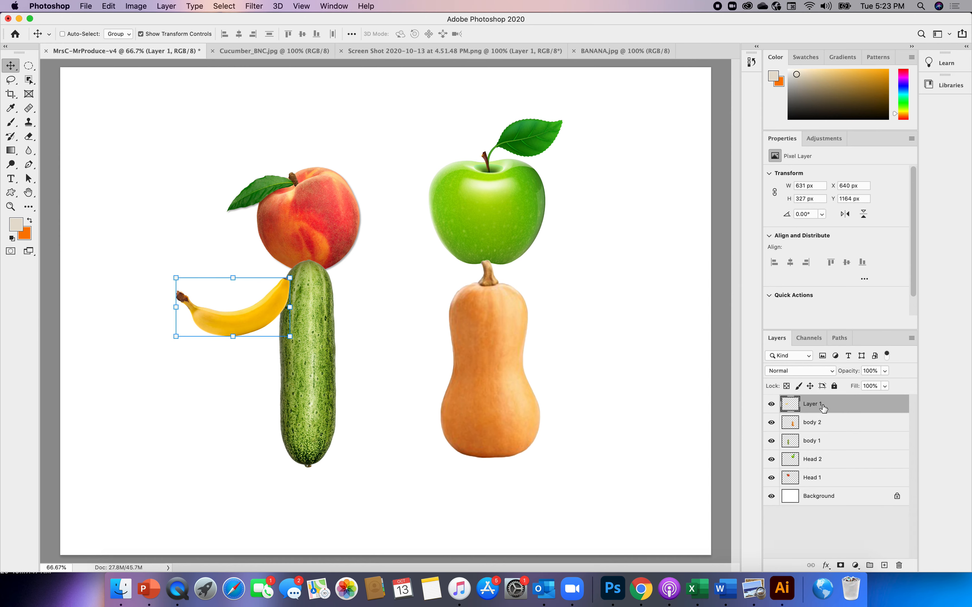
Rename the banana layer as left arm 1.
double_click(818, 407)
key(BackSpace)
text(left arm 1)
key(Return)
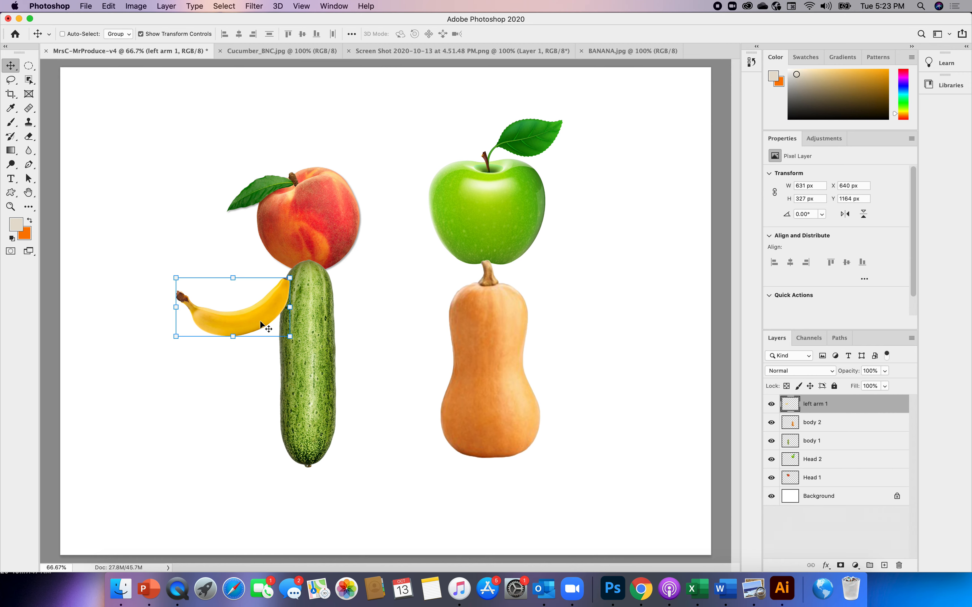
Duplicate the left arm 1 banana and place the copy on the right side of the cucumber.
key(super)
key(super+c)
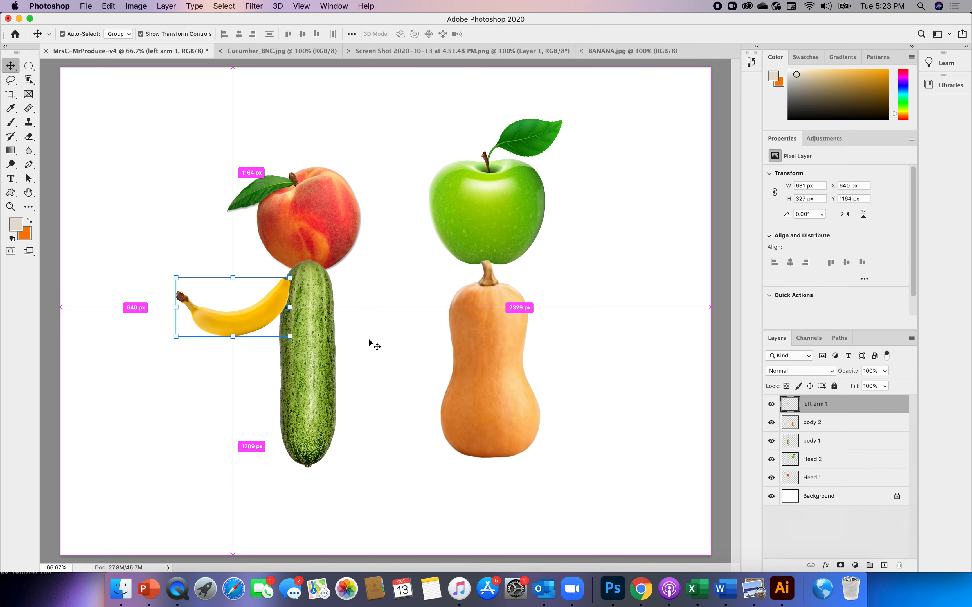
key(super+v)
drag(369, 326, 366, 313)
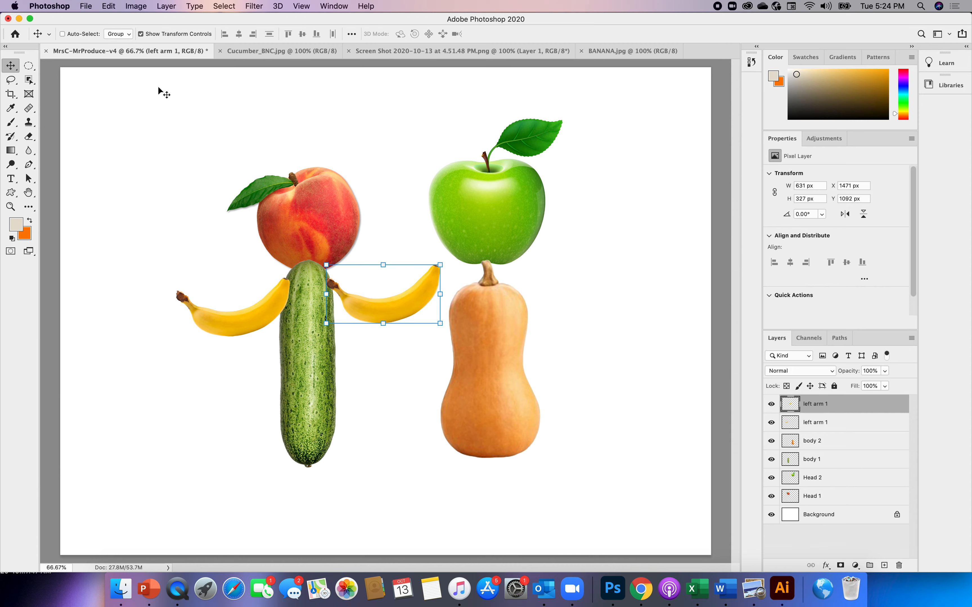
Flip the copied banana horizontally and lower it slightly to line up with the opposite arm.
click(109, 6)
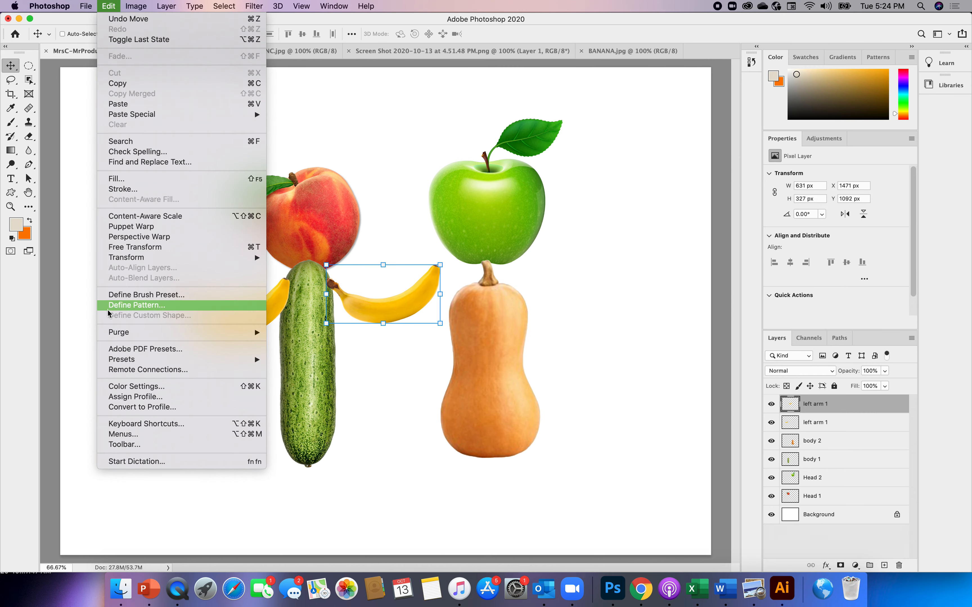
mouse_move(131, 259)
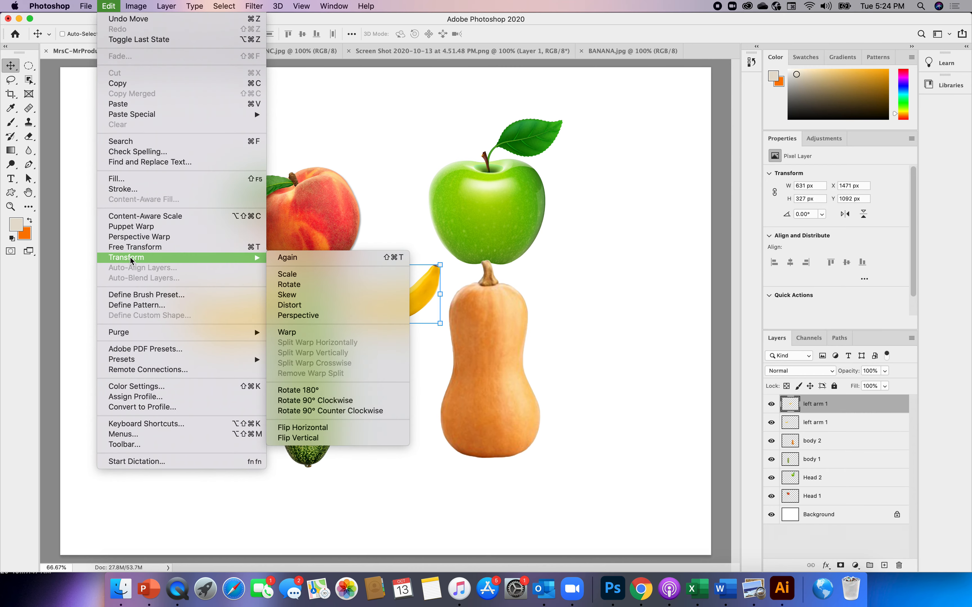
click(319, 428)
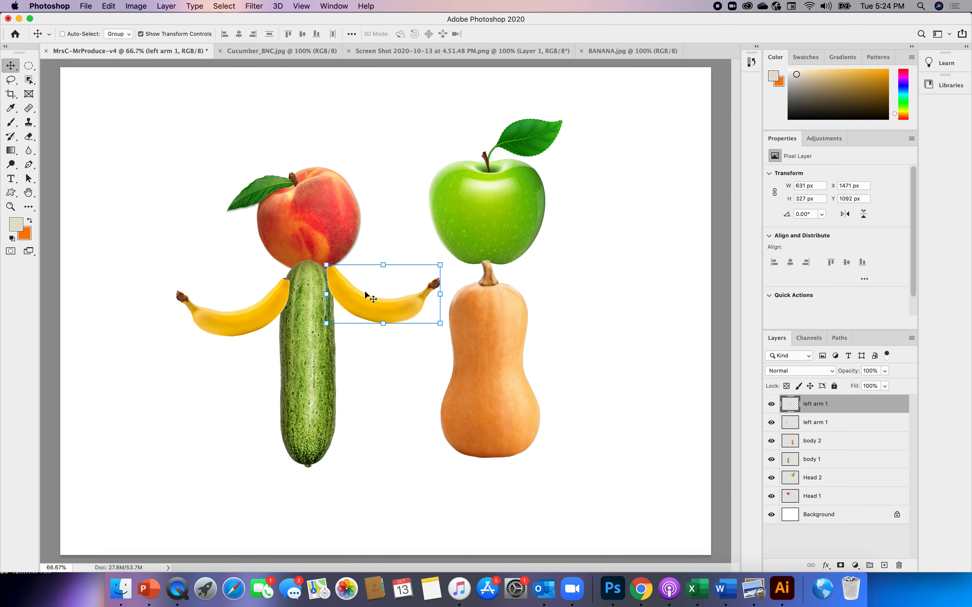
drag(364, 297, 364, 310)
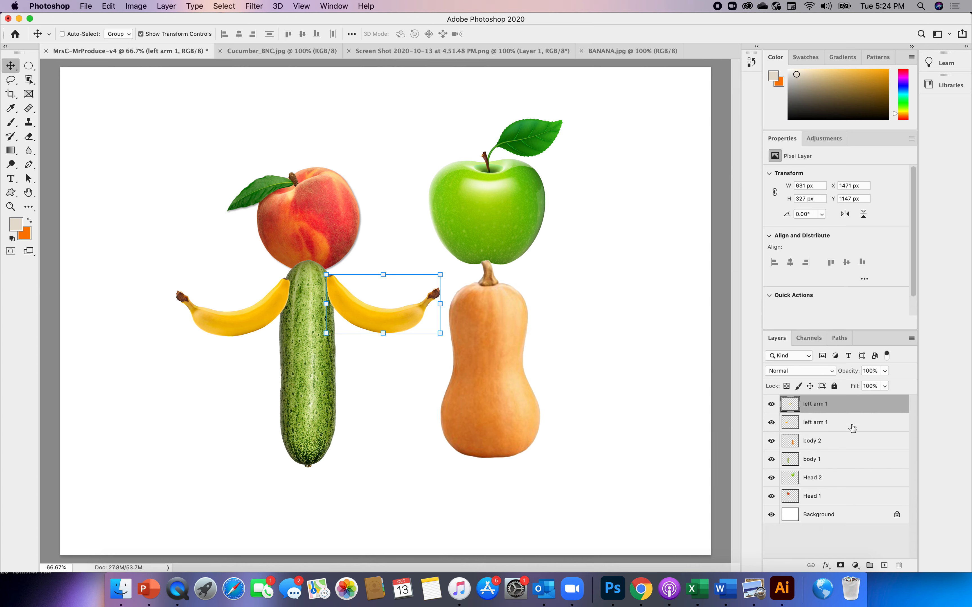
Rename the flipped banana layer as right arm 1.
double_click(821, 406)
click(814, 404)
key(BackSpace)
key(BackSpace)
key(BackSpace)
key(BackSpace)
key(BackSpace)
text(right)
click(641, 419)
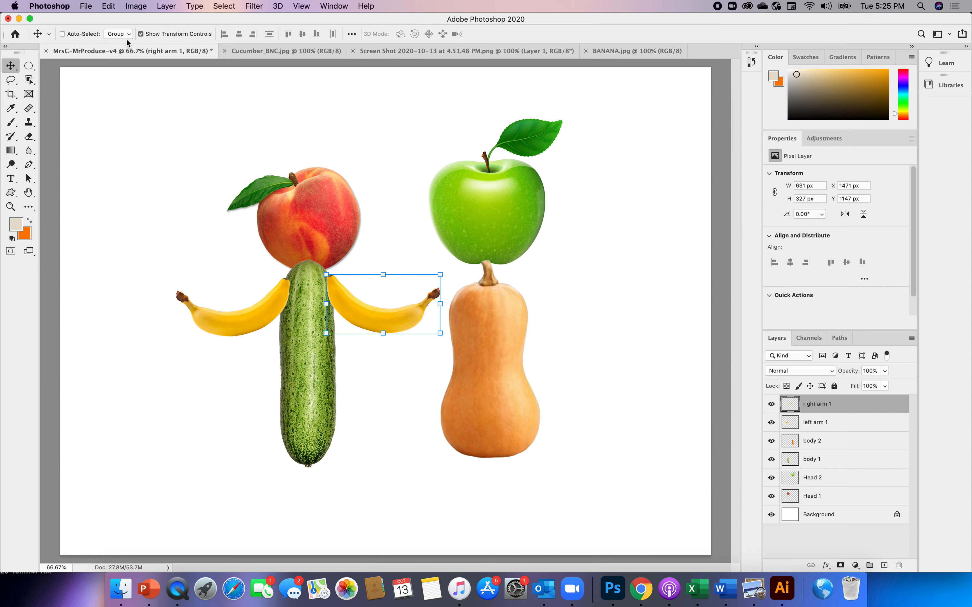
Open the halved red pepper image, the prod.static9.net.au file ending in (6).jpg, from the VEGETABLES folder.
click(86, 6)
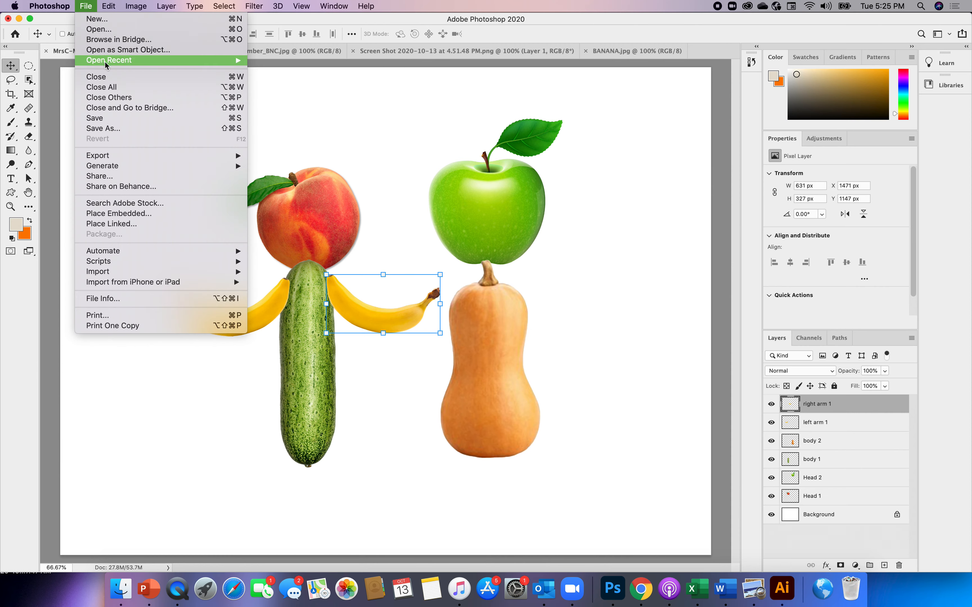
click(98, 30)
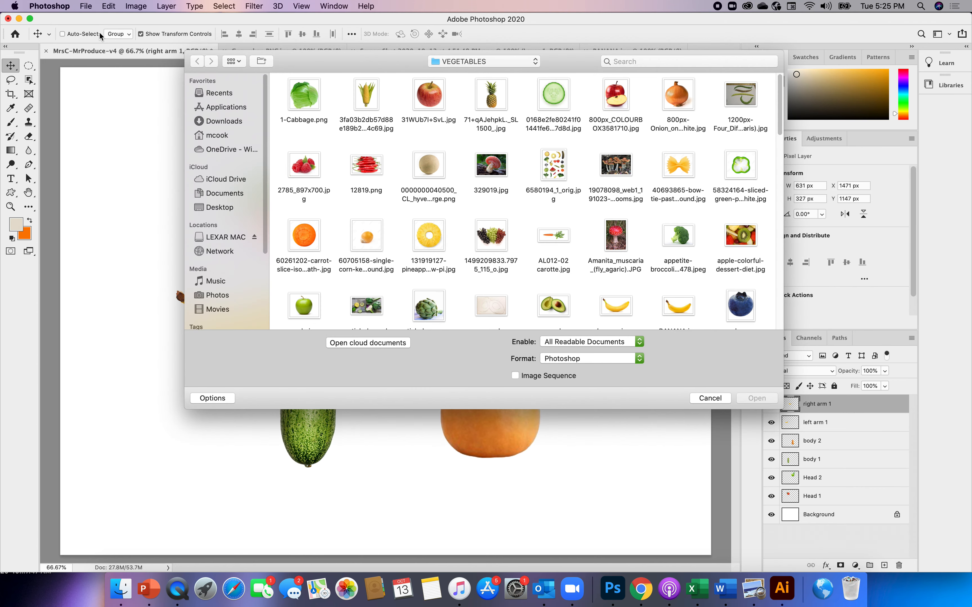
drag(780, 111, 784, 181)
drag(783, 181, 790, 218)
scroll(790, 219, down, 2)
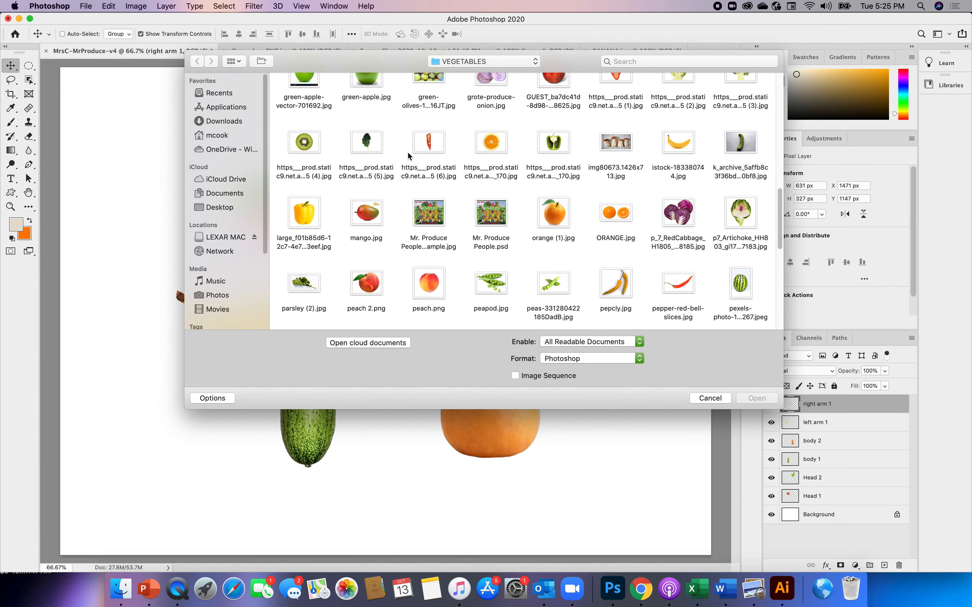
click(431, 148)
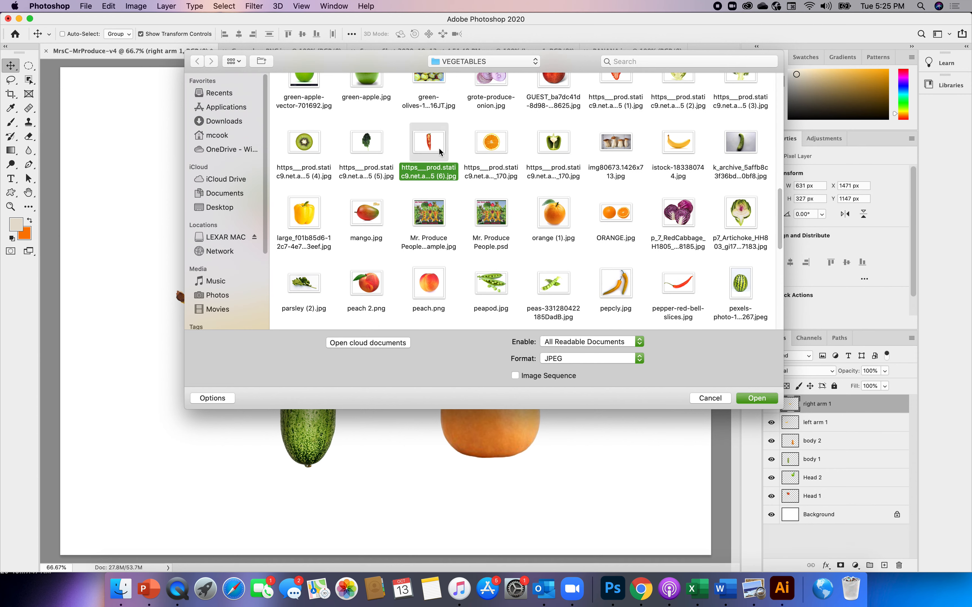
click(762, 399)
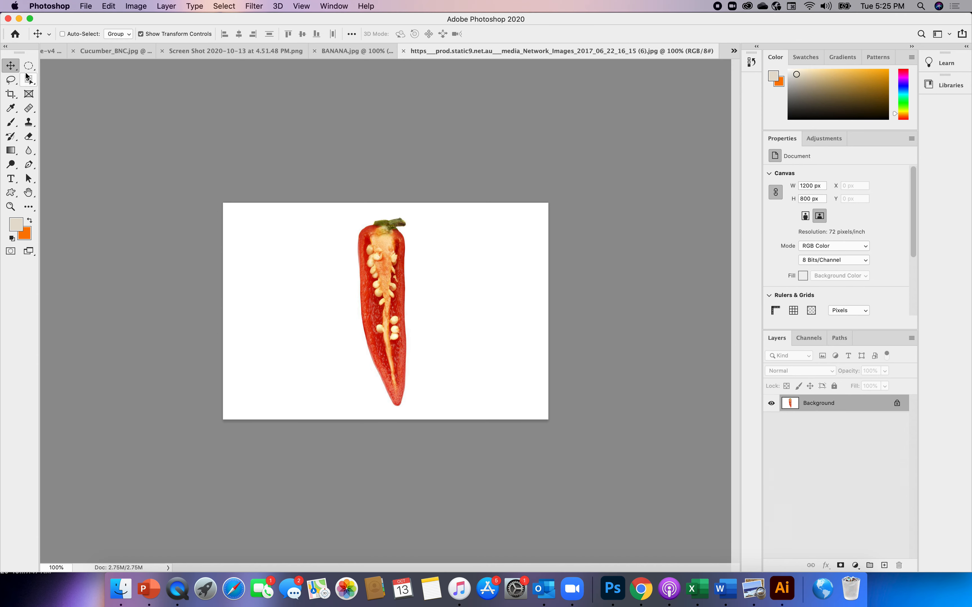
Select the halved red pepper with the Object Selection tool's Select Subject and switch to the Move tool.
click(29, 83)
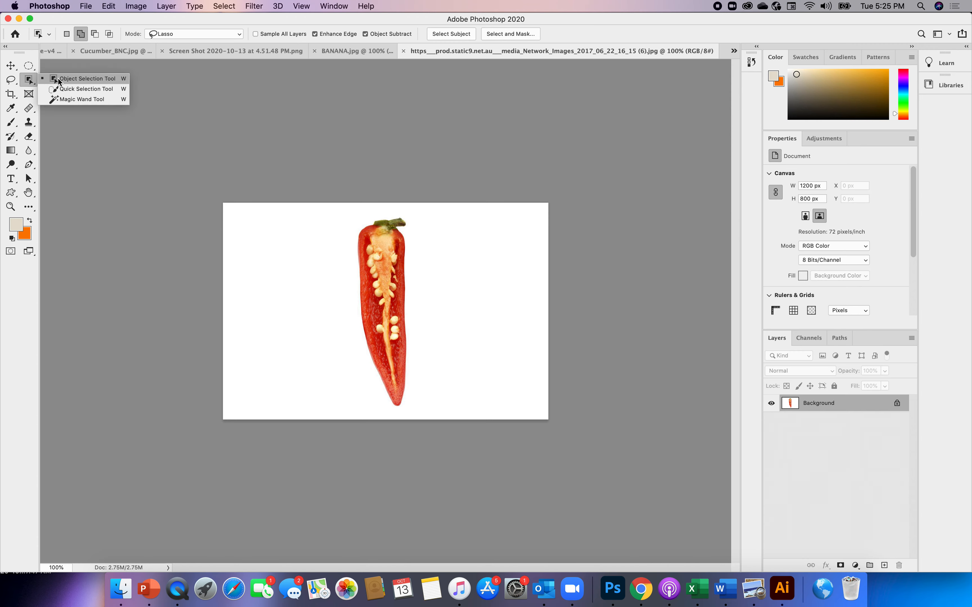
click(59, 79)
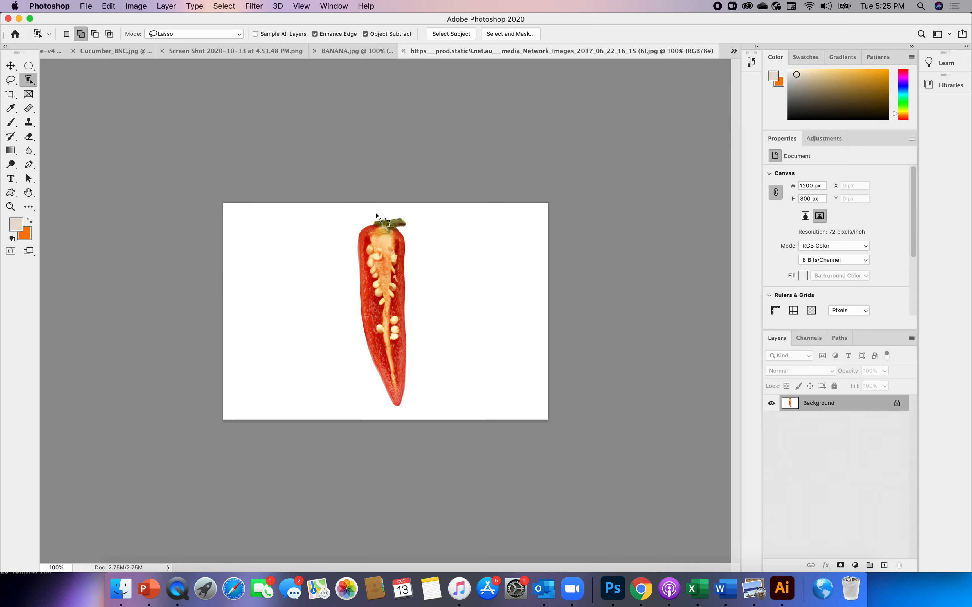
click(460, 35)
click(11, 65)
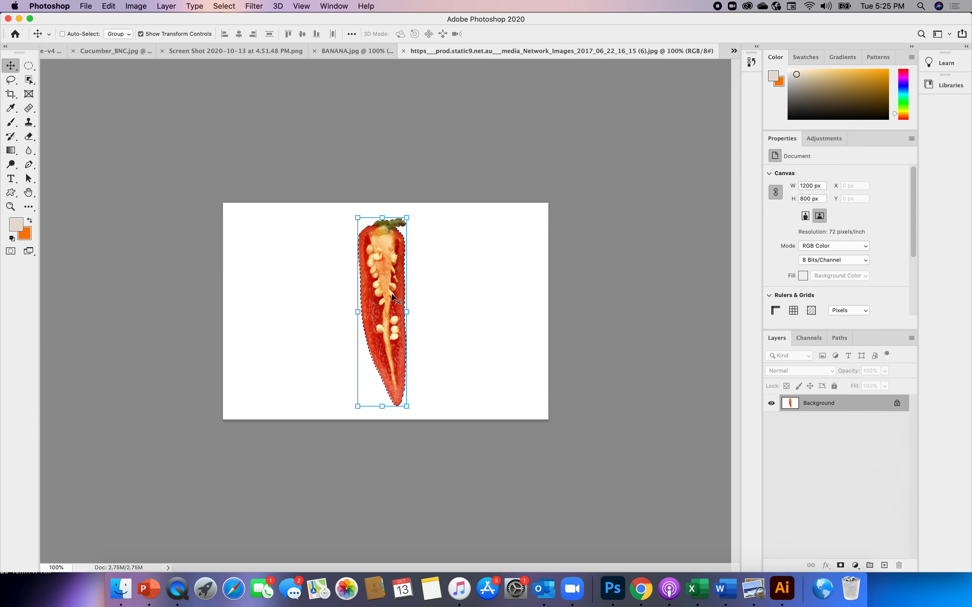
Copy the red pepper into MrsC-MrProduce-v4 and place it between the cucumber and squash figures, below the right banana.
drag(392, 297, 53, 53)
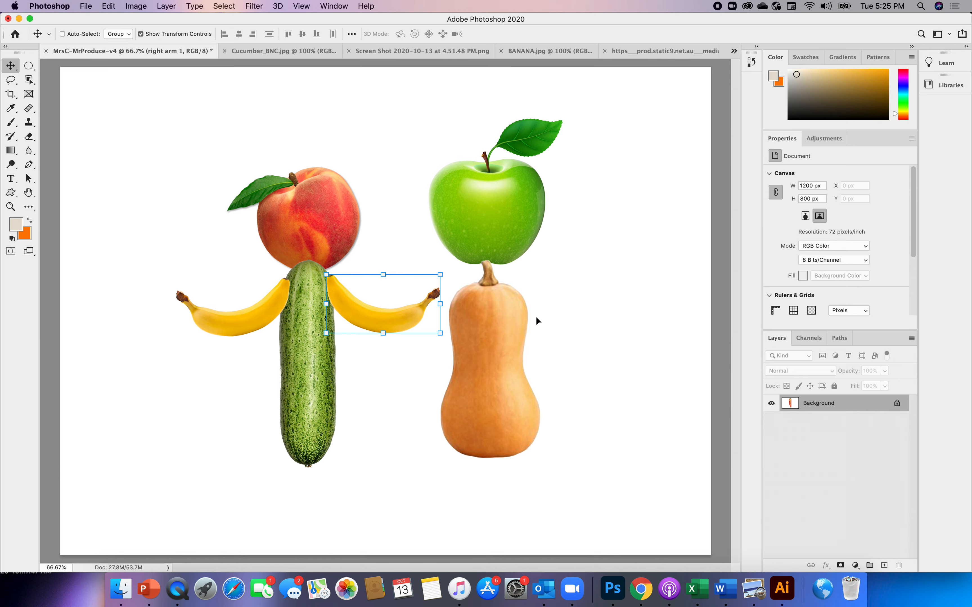
drag(554, 322, 549, 334)
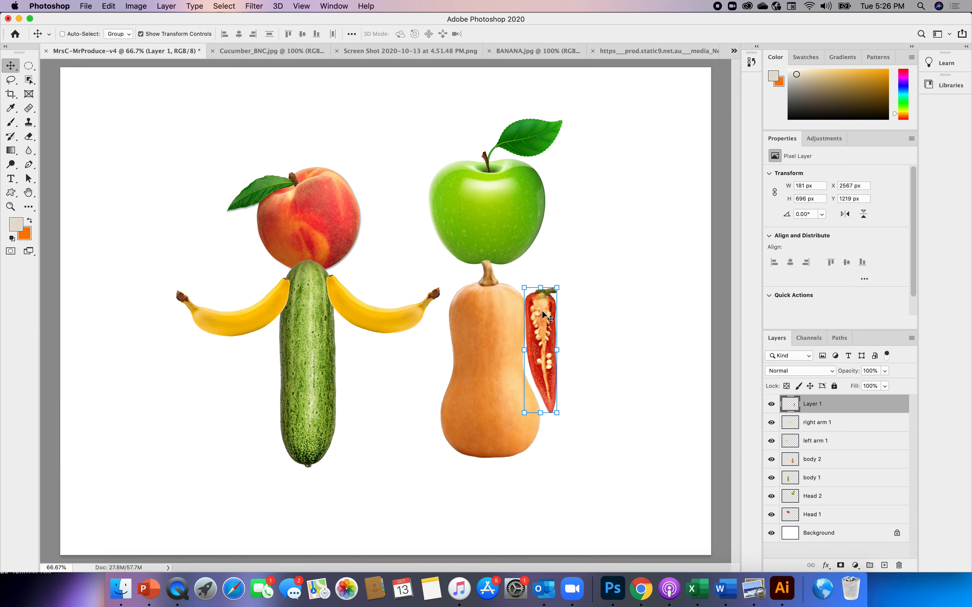
drag(540, 305, 421, 341)
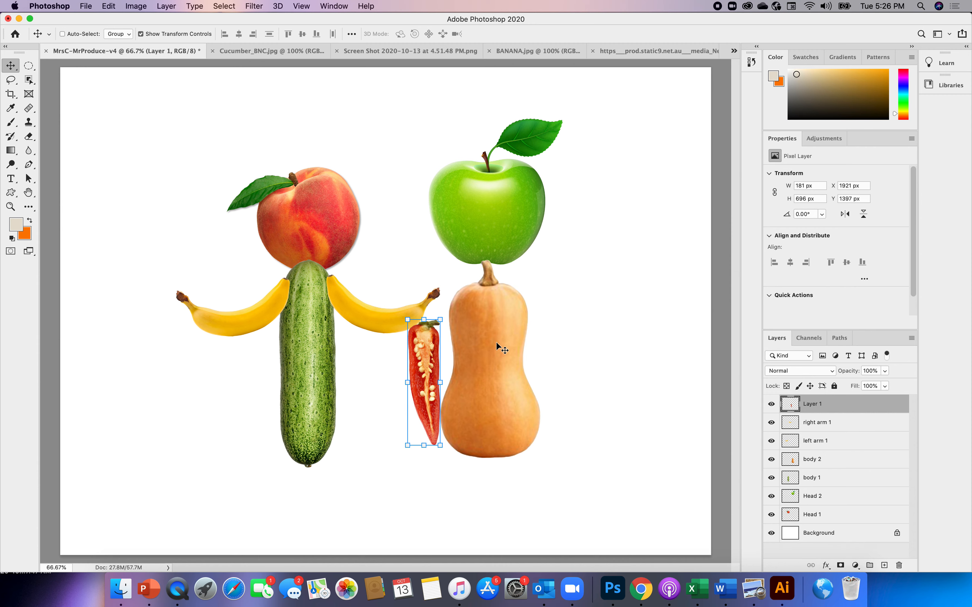
mouse_move(498, 348)
mouse_down()
mouse_move(511, 348)
mouse_move(491, 347)
mouse_up()
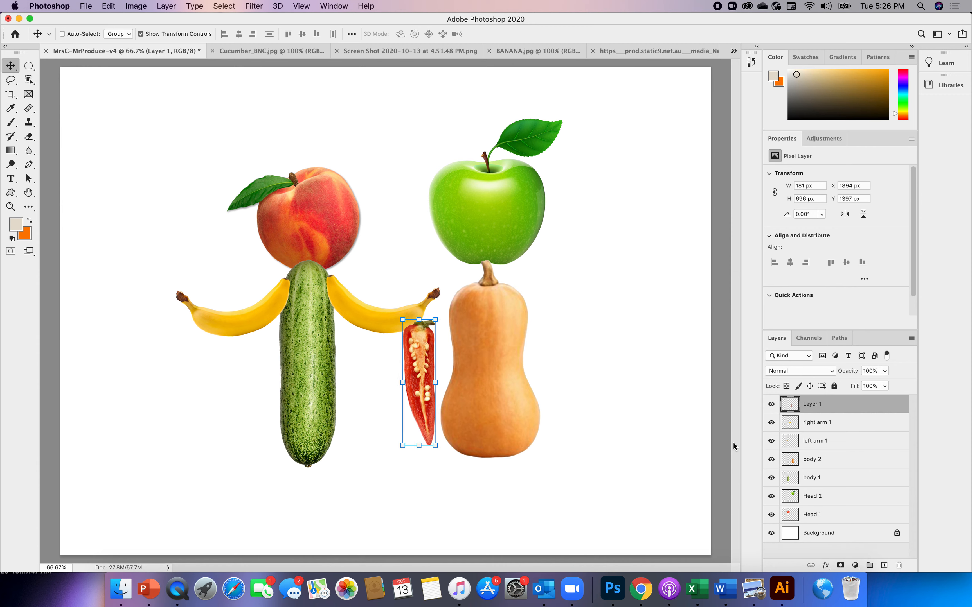
Shift the body 2 squash and the Head 2 apple to the right, keeping the apple above the squash.
click(810, 462)
drag(505, 346, 533, 346)
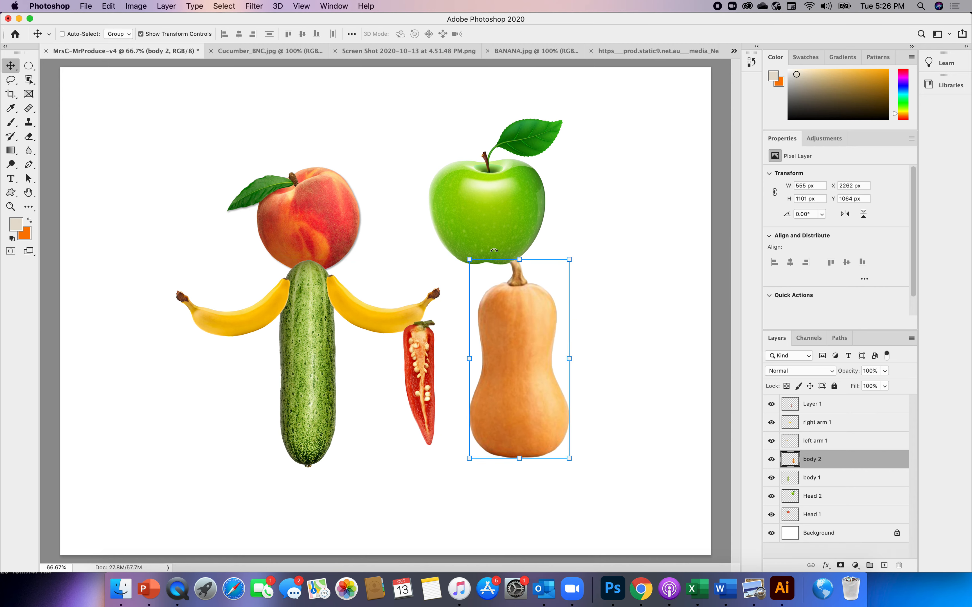
drag(493, 229, 501, 235)
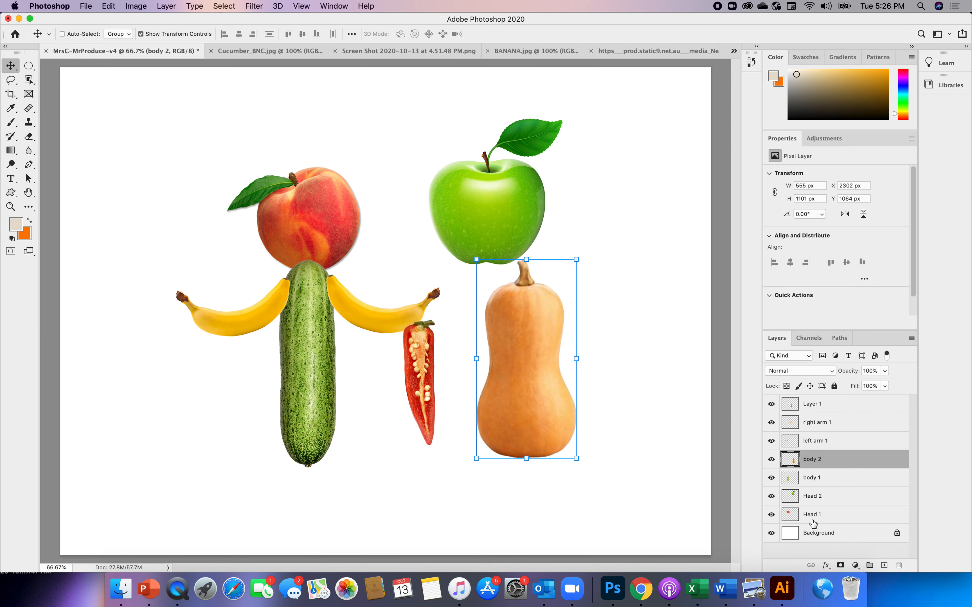
click(793, 497)
drag(508, 184, 541, 185)
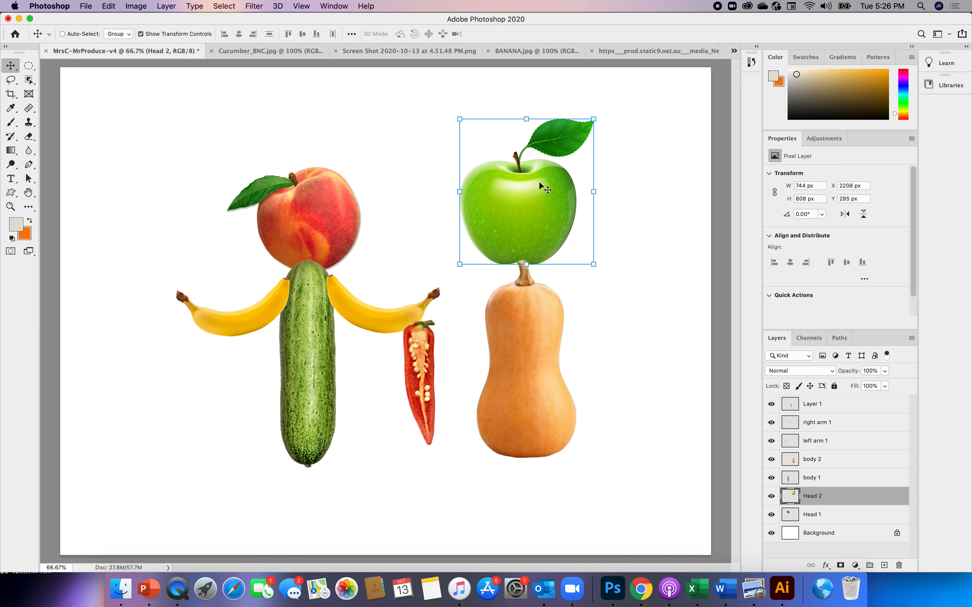
Rename the red pepper layer as left arm 2.
click(427, 366)
click(811, 408)
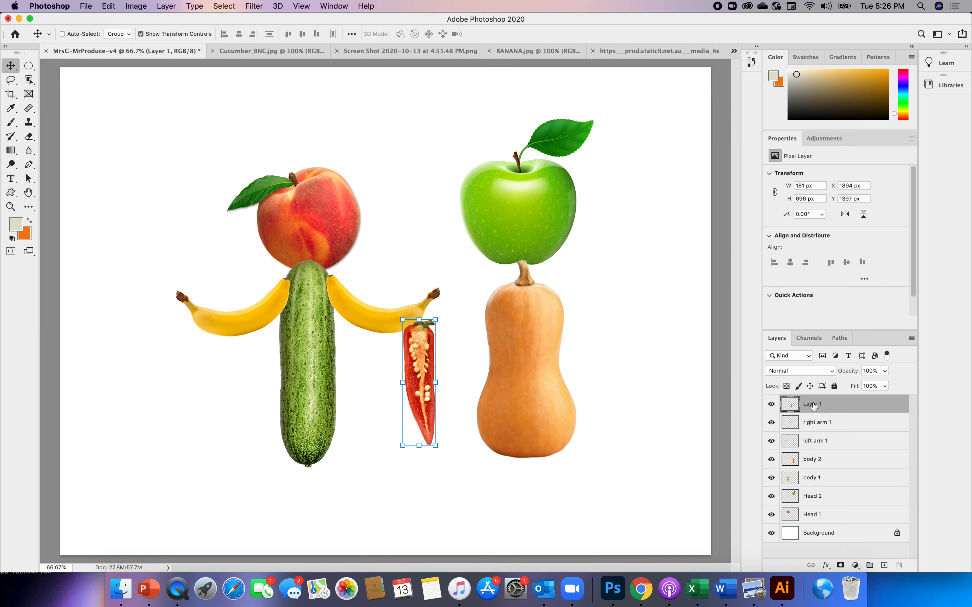
double_click(812, 404)
text(left arm 2)
key(Return)
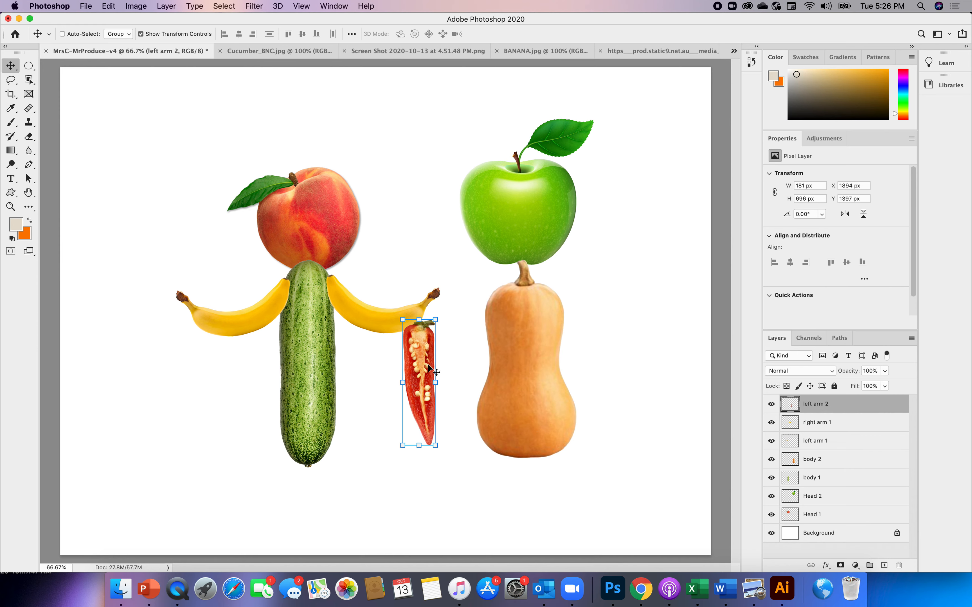
Move the red pepper to the squash's left shoulder and rotate it about 15° so its tip points outward.
drag(425, 365, 489, 329)
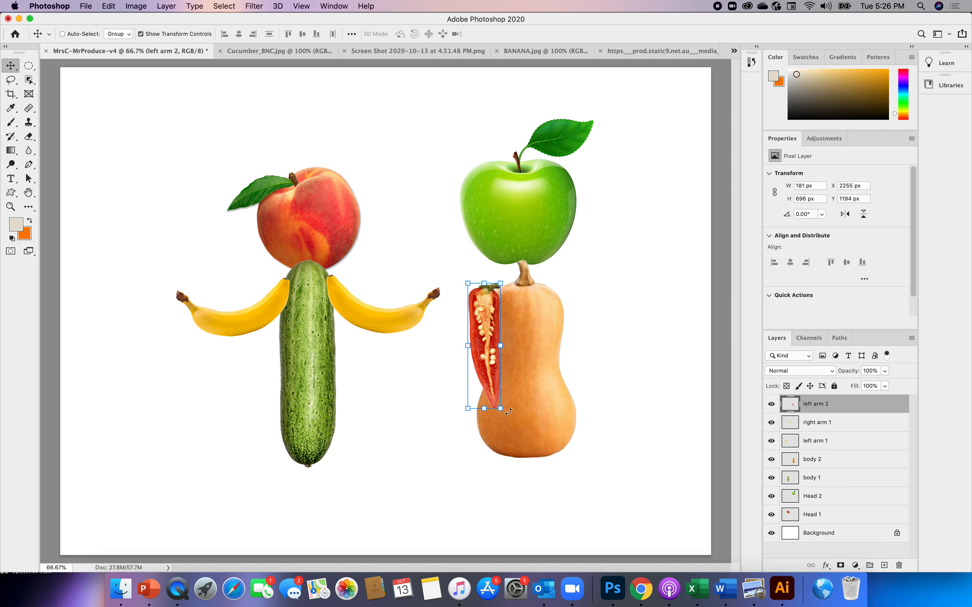
drag(508, 414, 490, 416)
drag(491, 326, 474, 326)
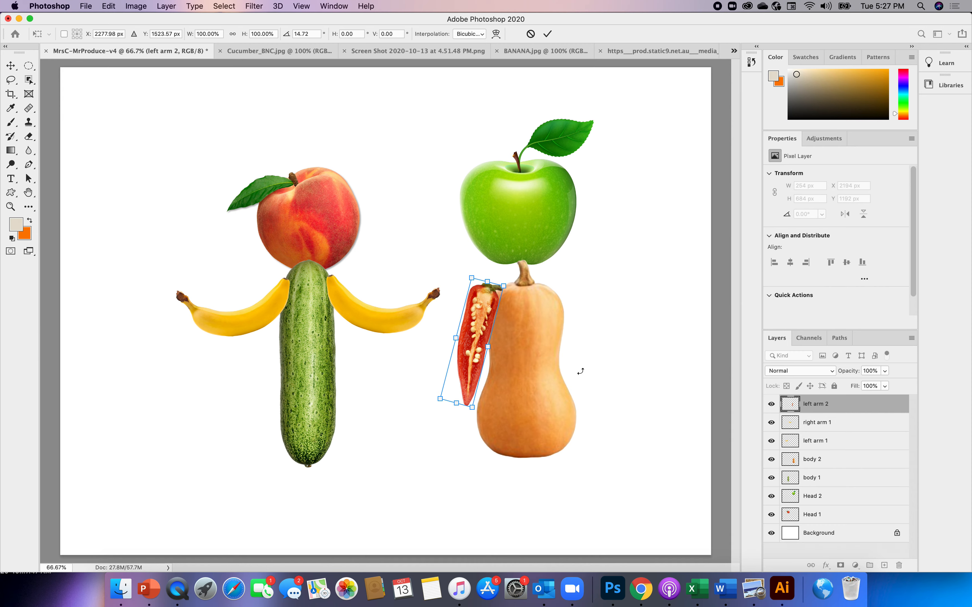
click(547, 34)
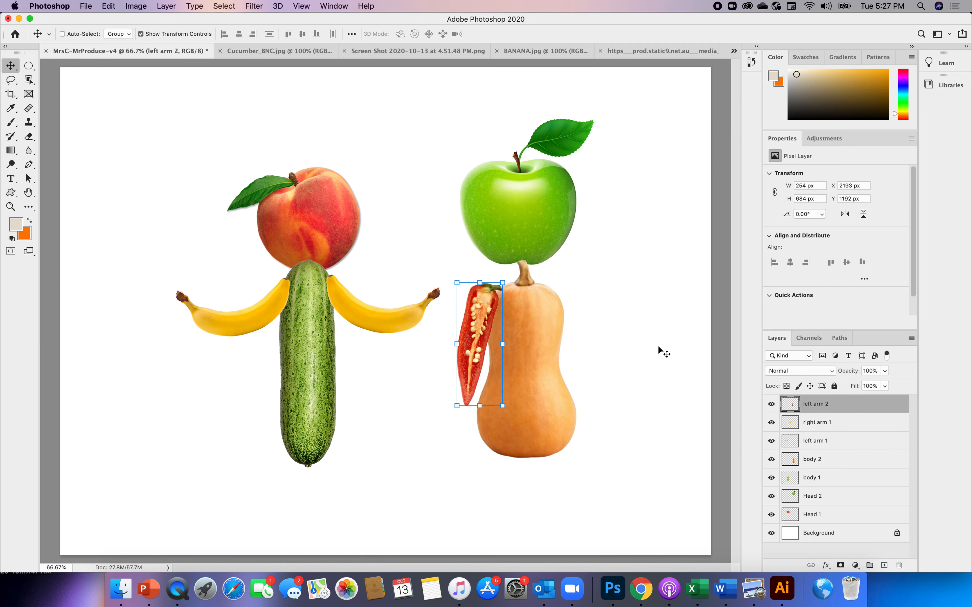
key(super+z)
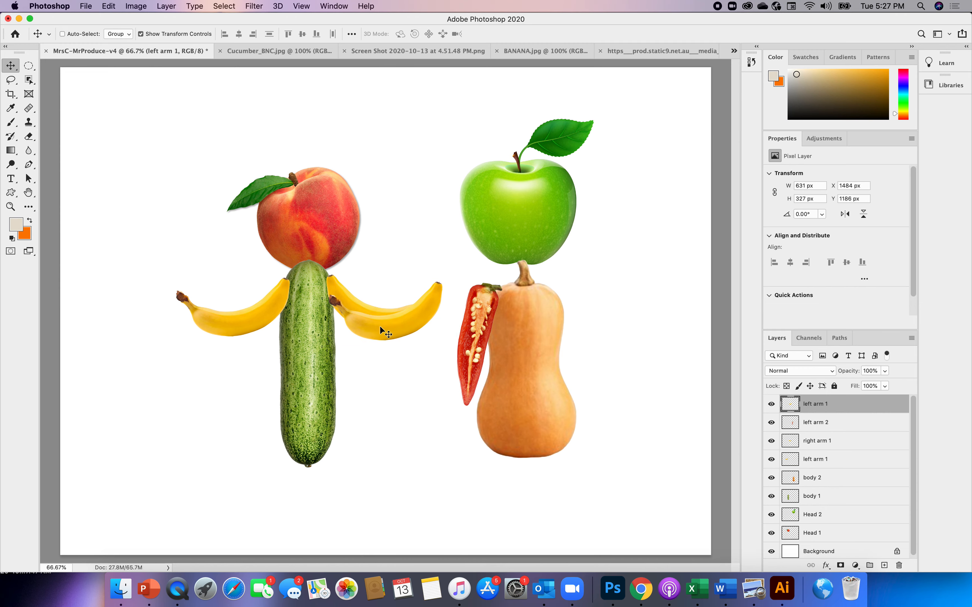
drag(381, 326, 381, 352)
drag(819, 406, 899, 566)
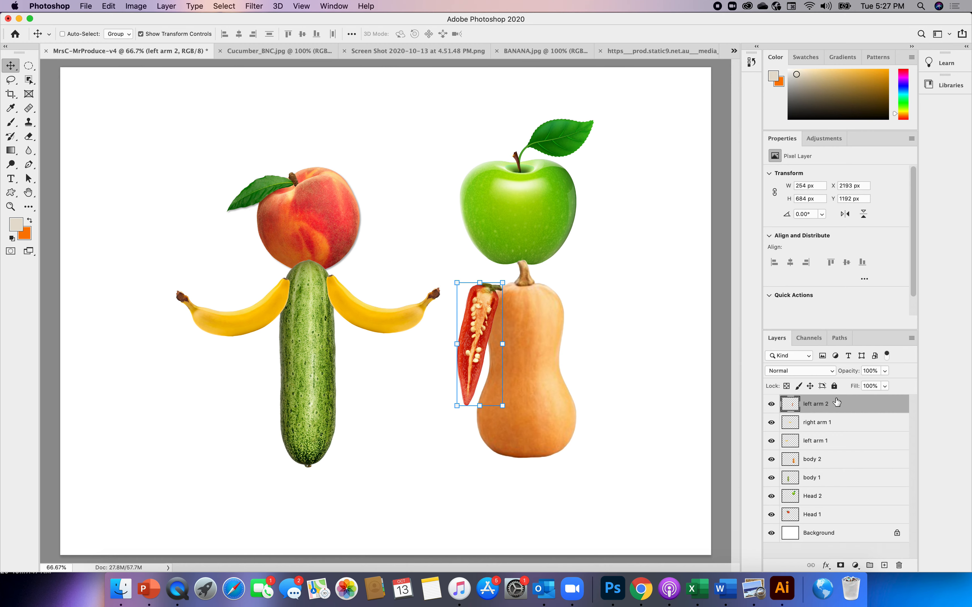
Duplicate the red pepper arm and place the copy at the squash's right shoulder, level with the original.
key(super)
key(super+v)
drag(388, 287, 569, 324)
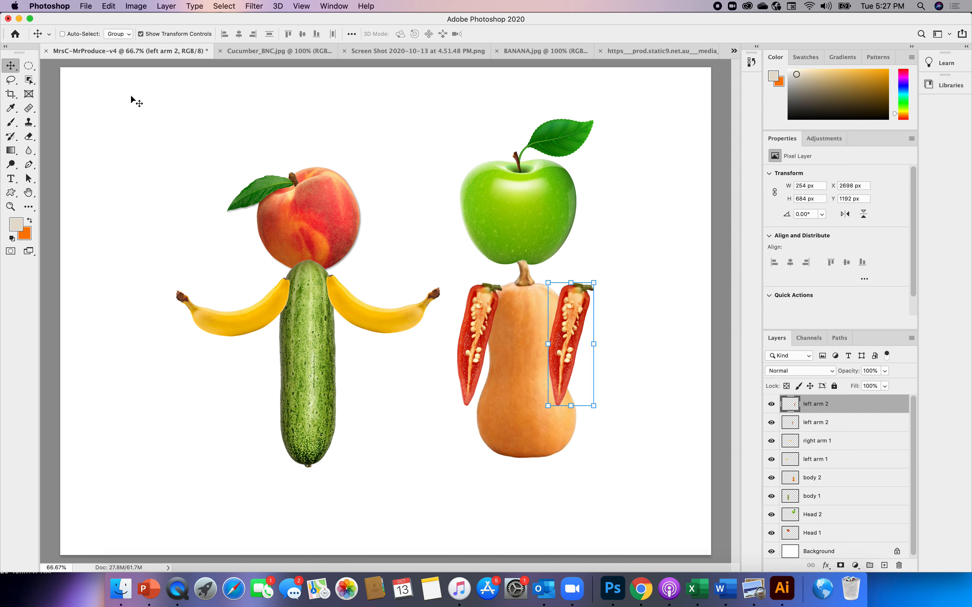
Flip the copied red pepper horizontally so its tip points outward, mirroring the other arm.
click(109, 6)
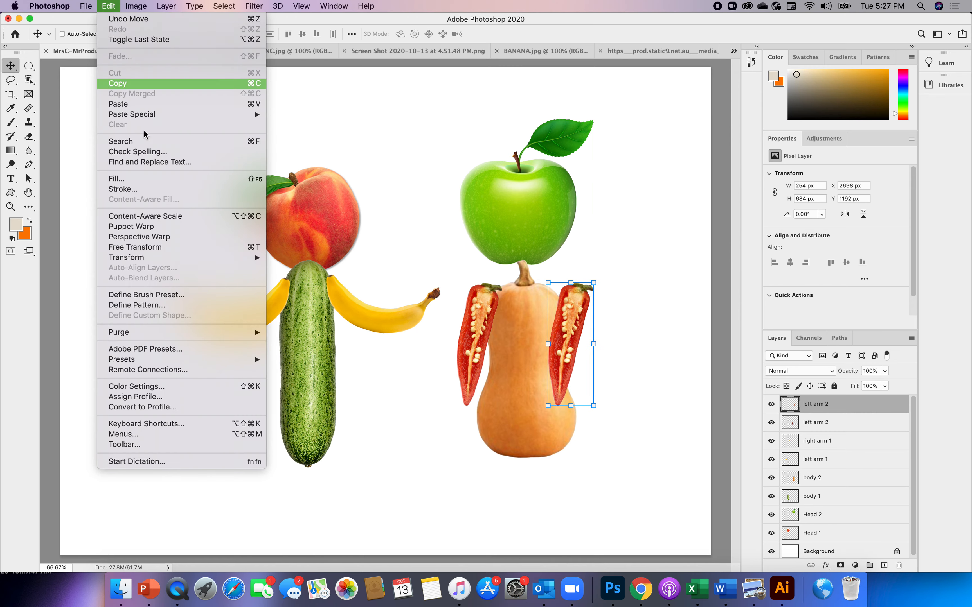
mouse_move(154, 265)
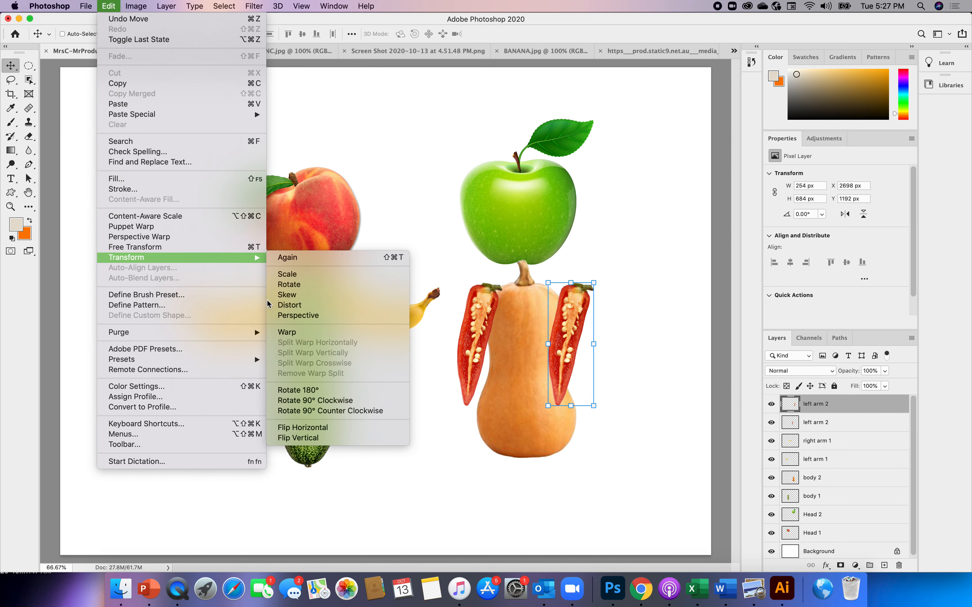
click(311, 427)
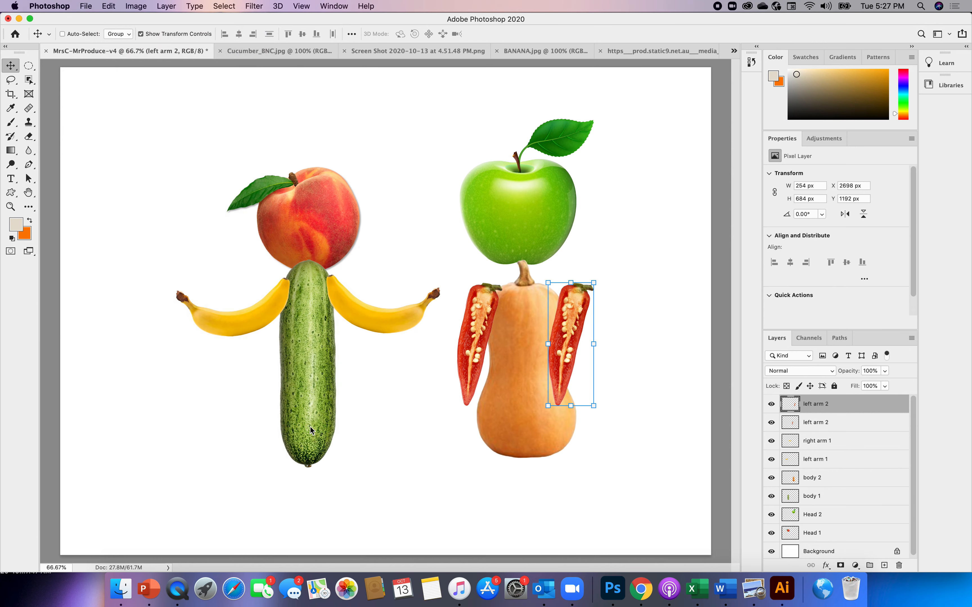
drag(576, 315, 576, 315)
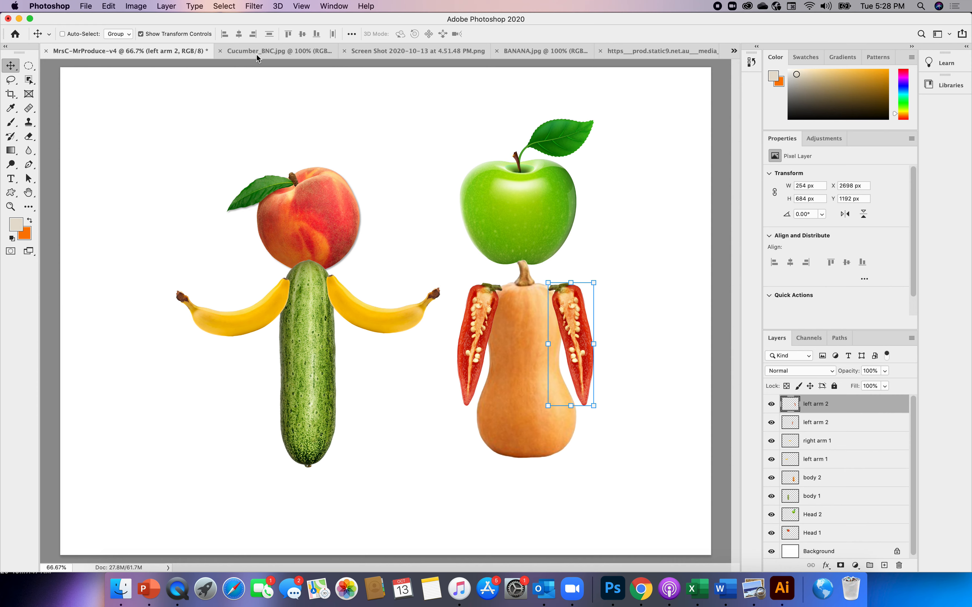
Close the cucumber, squash, banana and red pepper source images, leaving only MrsC-MrProduce-v4 open.
click(219, 51)
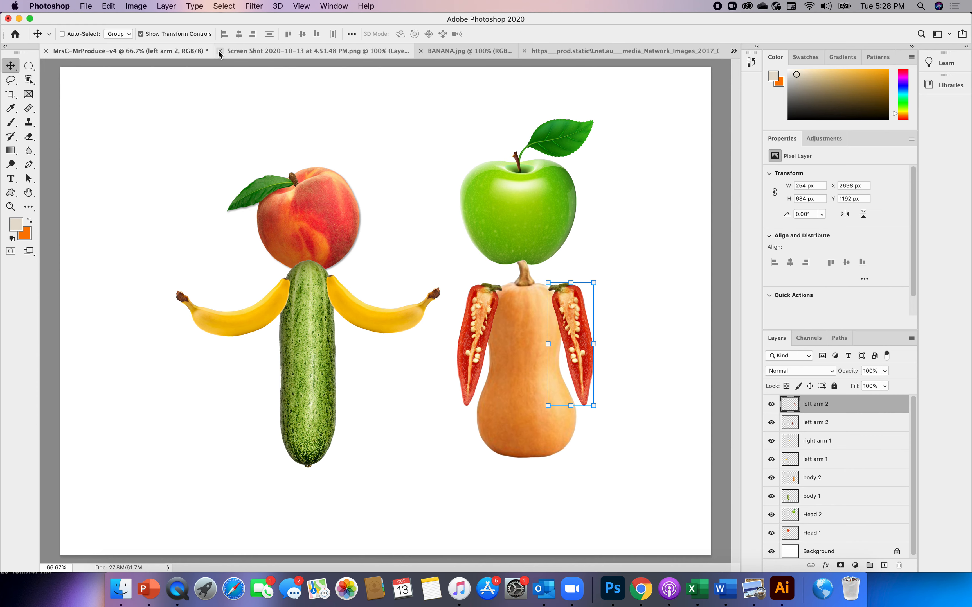
click(220, 51)
click(220, 51)
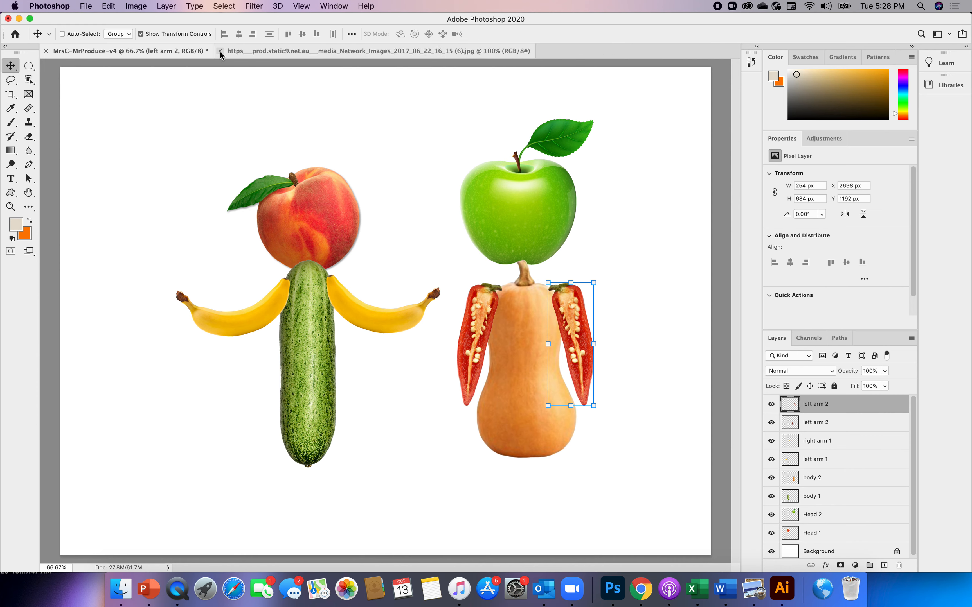
click(220, 52)
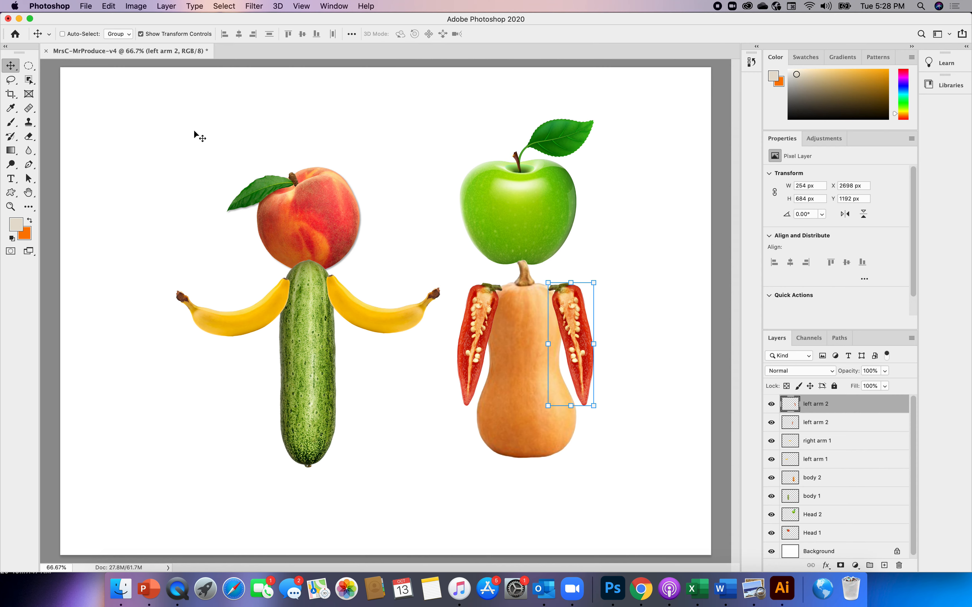
Open the image Blueberry isolated 26223694_xxl.jpg from the VEGETABLES folder.
click(85, 7)
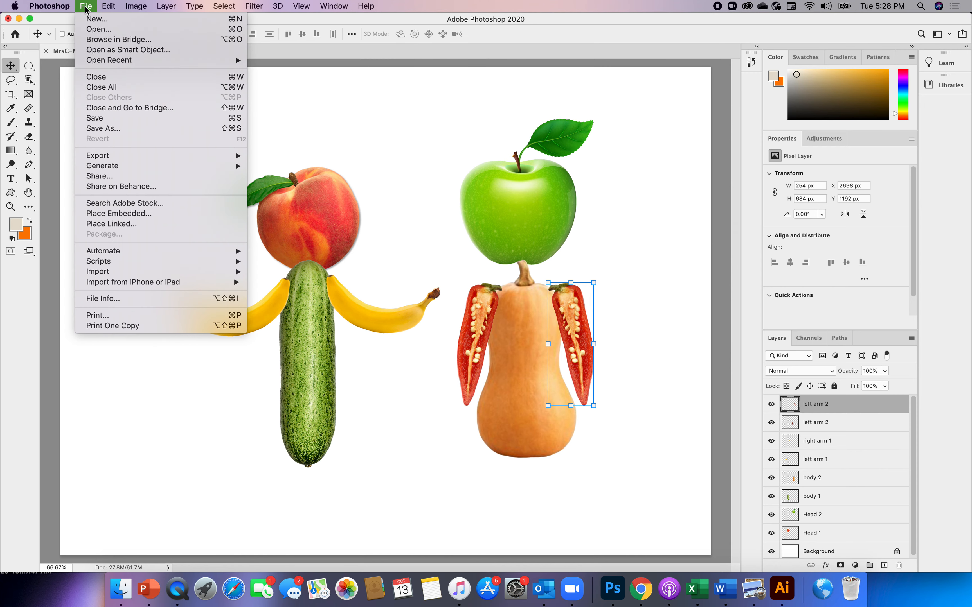
click(95, 30)
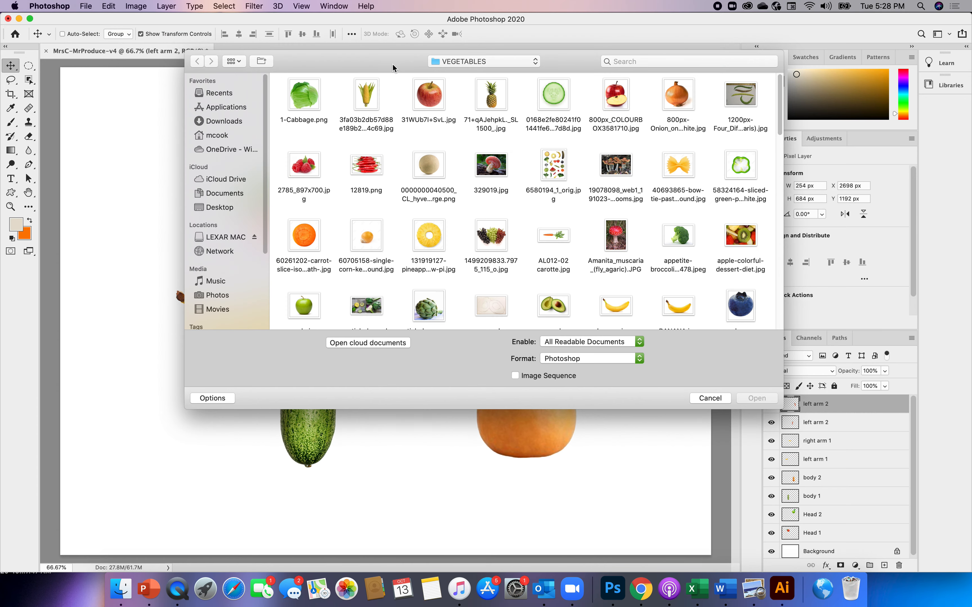
drag(395, 64, 395, 69)
drag(393, 142, 358, 209)
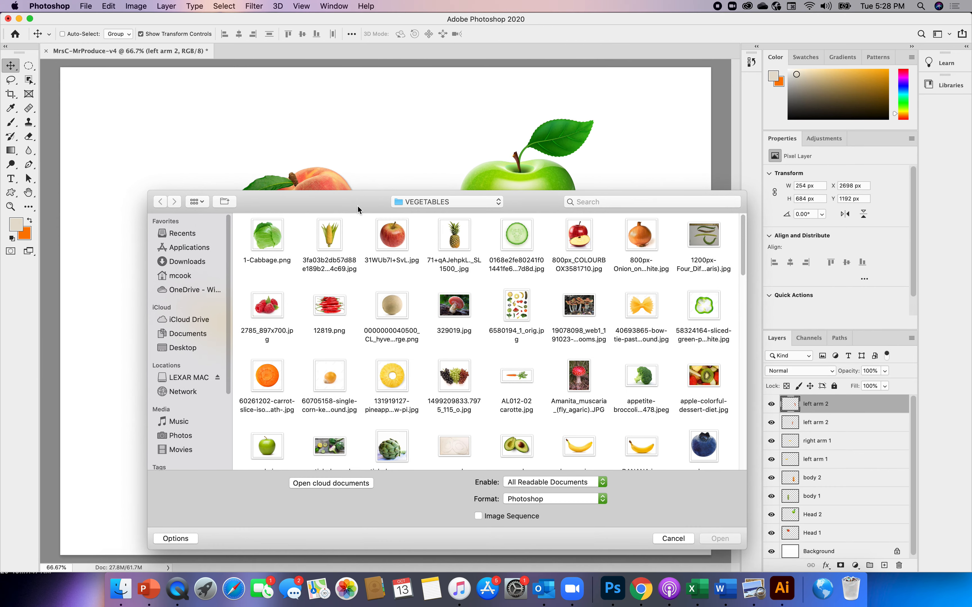
drag(742, 252, 748, 297)
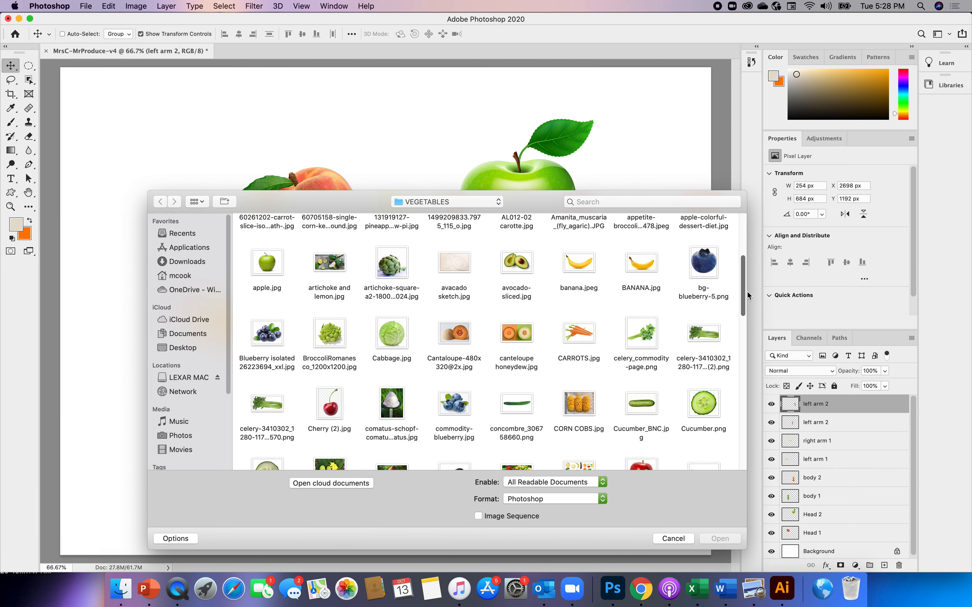
scroll(695, 321, up, 3)
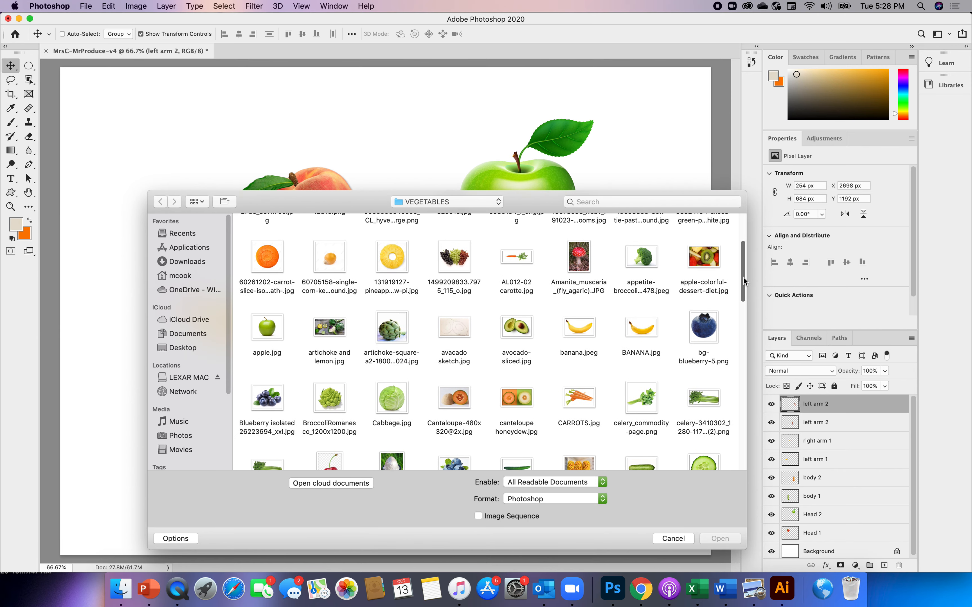
click(705, 332)
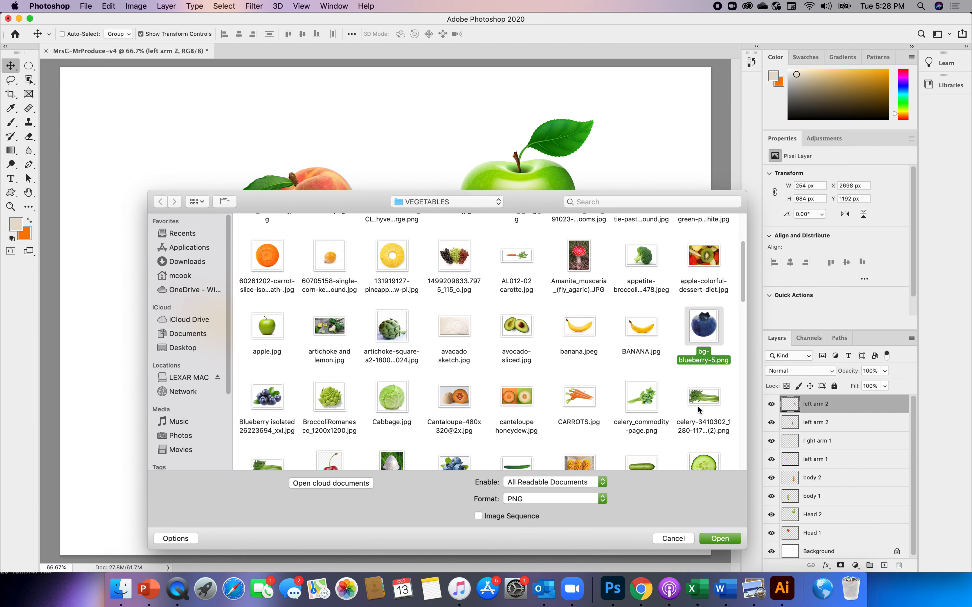
drag(741, 284, 760, 454)
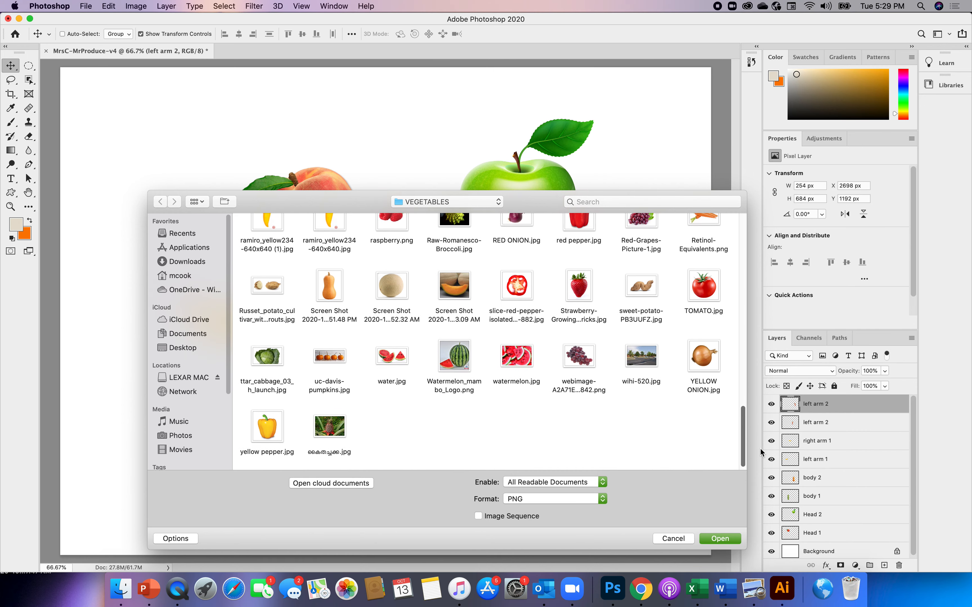
drag(761, 454, 715, 305)
scroll(715, 305, up, 1)
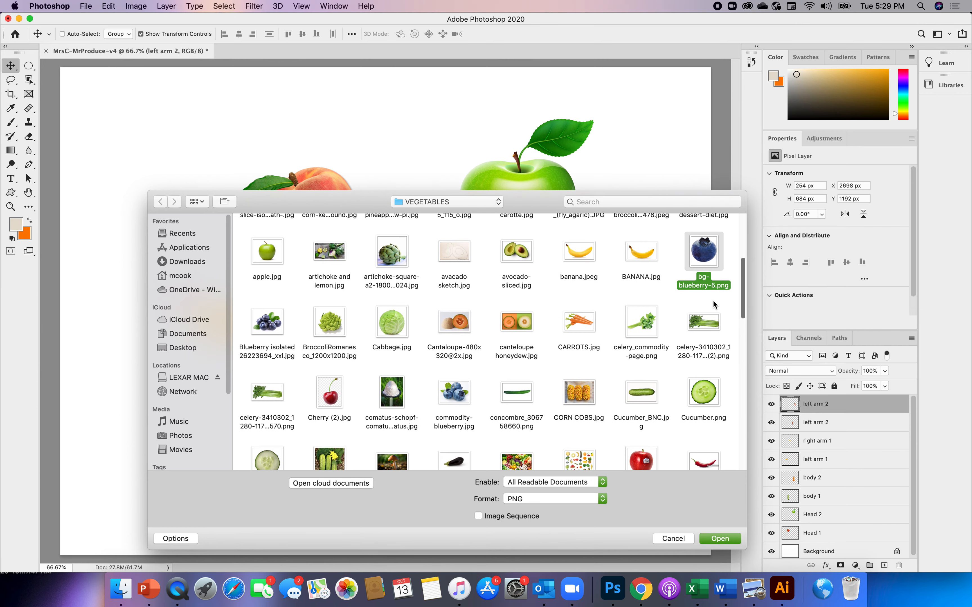
scroll(715, 305, up, 1)
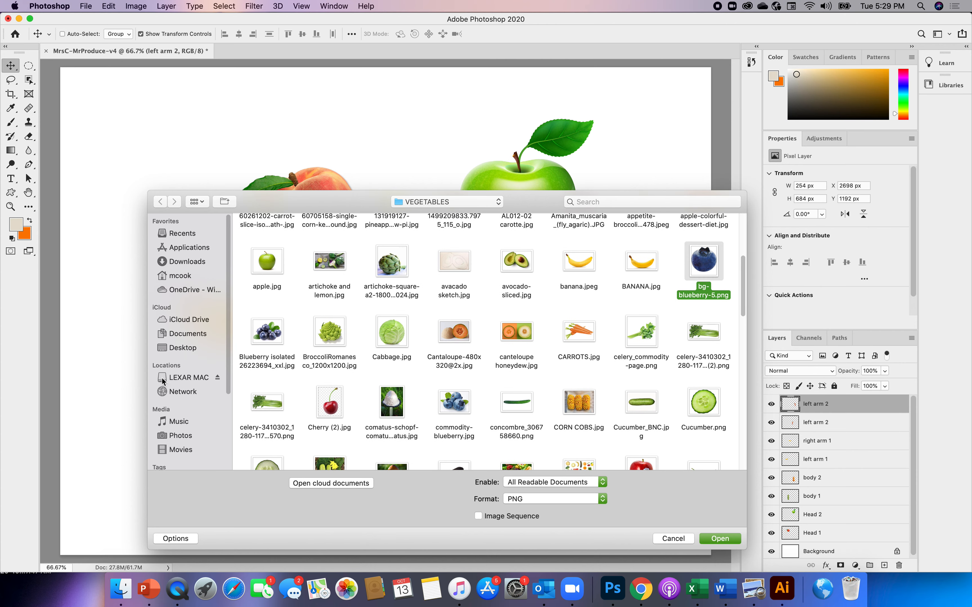
click(272, 335)
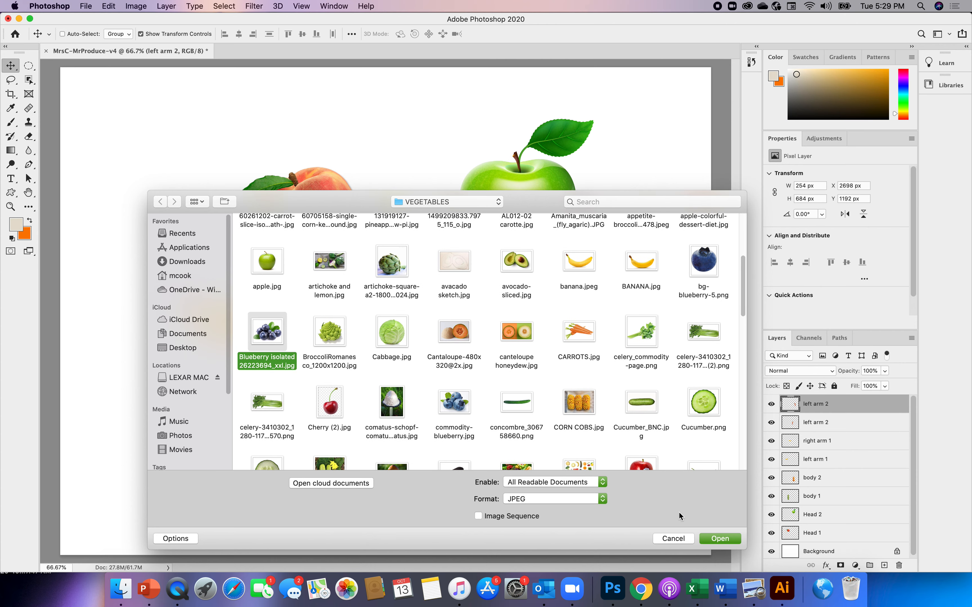
click(724, 539)
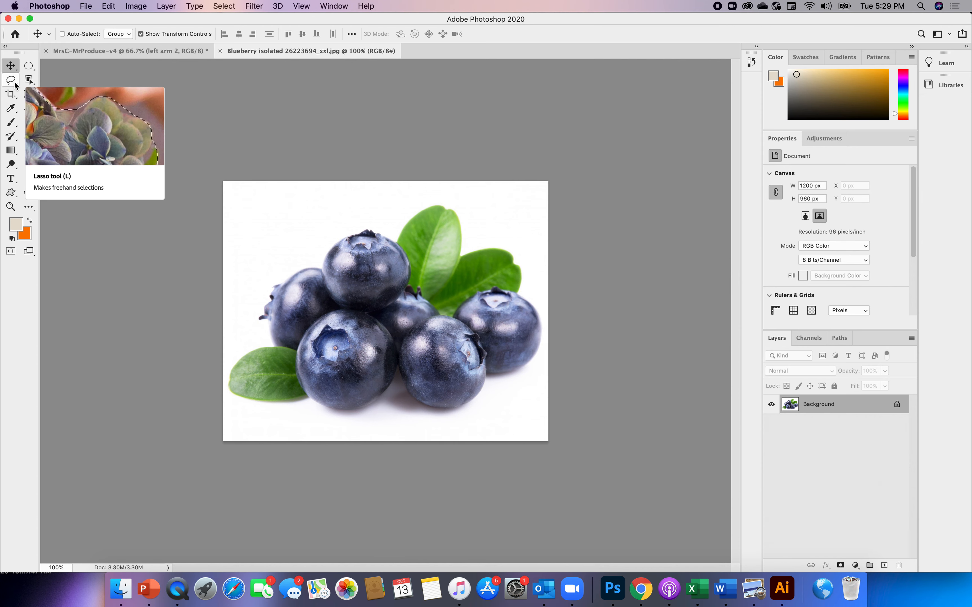
Outline the topmost blueberry of the pile with the freehand Lasso tool.
drag(16, 85, 34, 99)
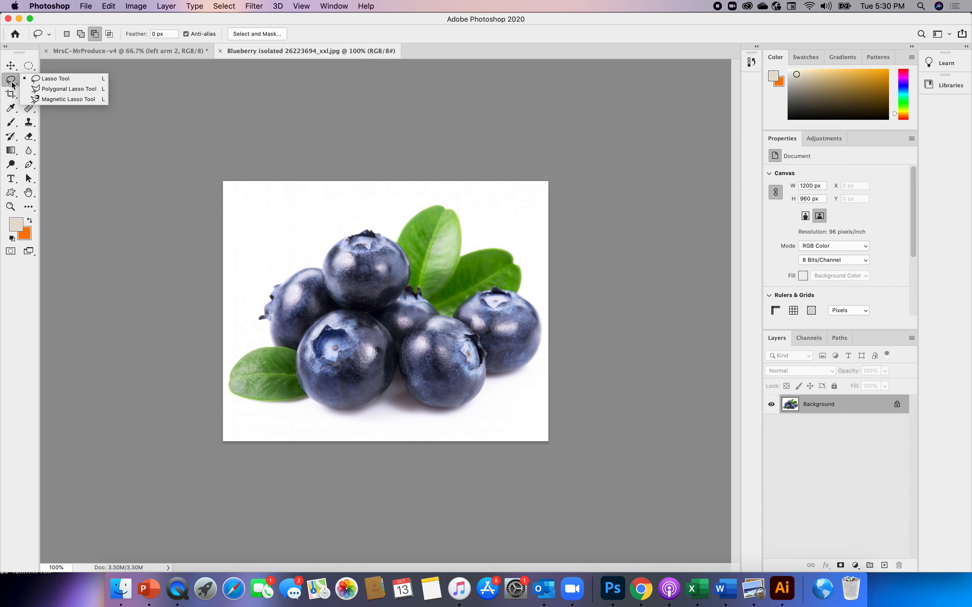
click(56, 79)
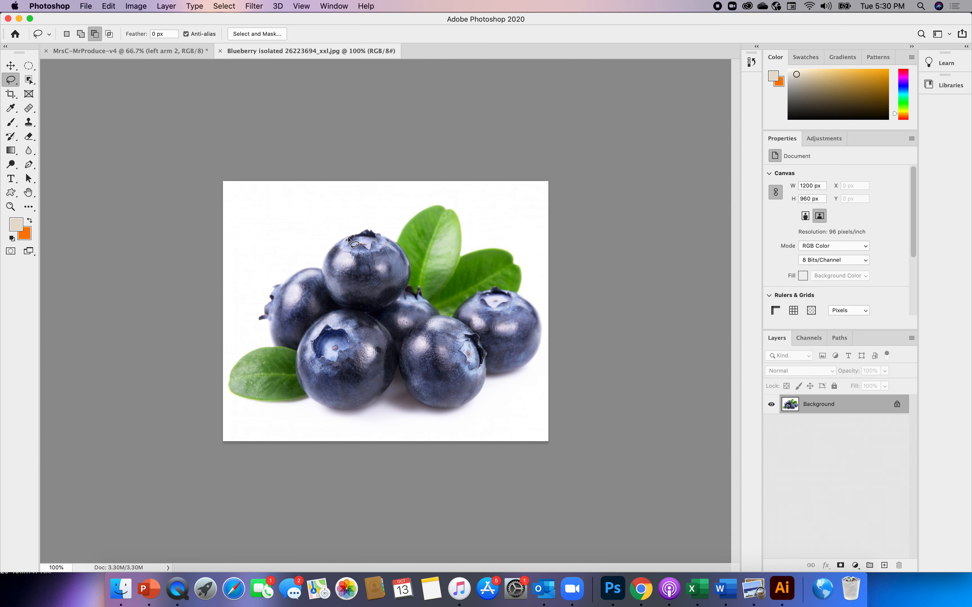
mouse_move(348, 238)
mouse_down()
mouse_move(327, 254)
mouse_move(324, 290)
mouse_move(349, 312)
mouse_move(383, 311)
mouse_move(407, 287)
mouse_move(407, 256)
mouse_move(369, 231)
mouse_move(347, 239)
mouse_up()
Move the selected blueberry into MrsC-MrProduce-v4, scale it to about 130 by 139 px and place it on the peach's left side.
click(11, 66)
drag(370, 281, 169, 51)
mouse_move(299, 221)
mouse_down()
mouse_move(323, 192)
mouse_move(285, 225)
mouse_move(292, 232)
mouse_up()
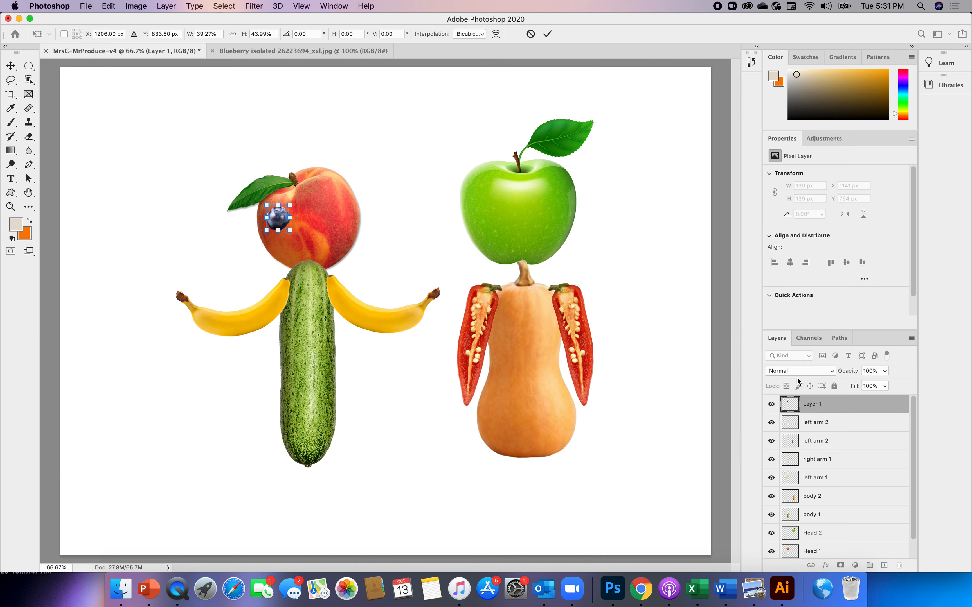
Apply the blueberry's transform and rename its layer as left eye 1.
click(816, 405)
double_click(817, 404)
text(left e)
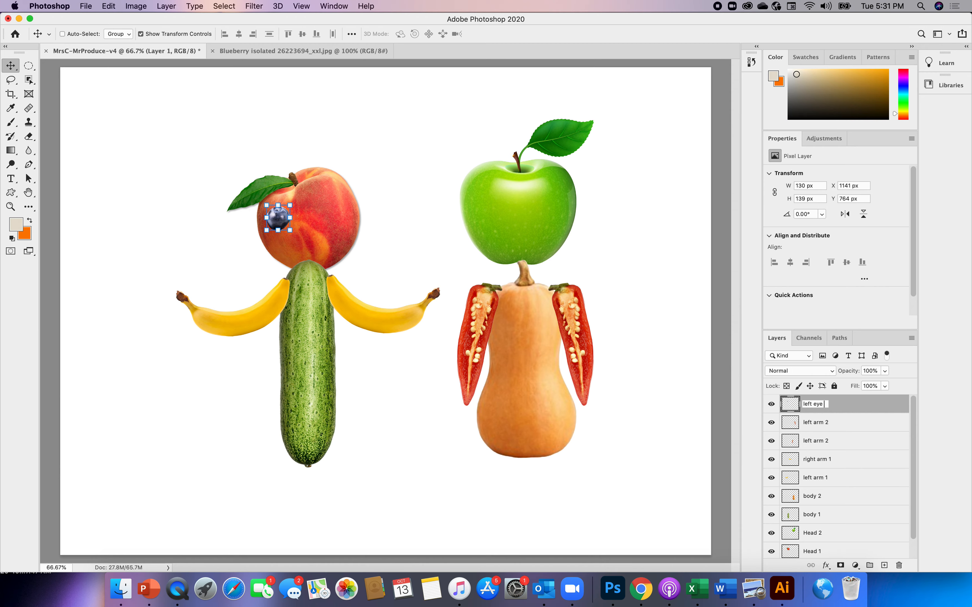
key(Return)
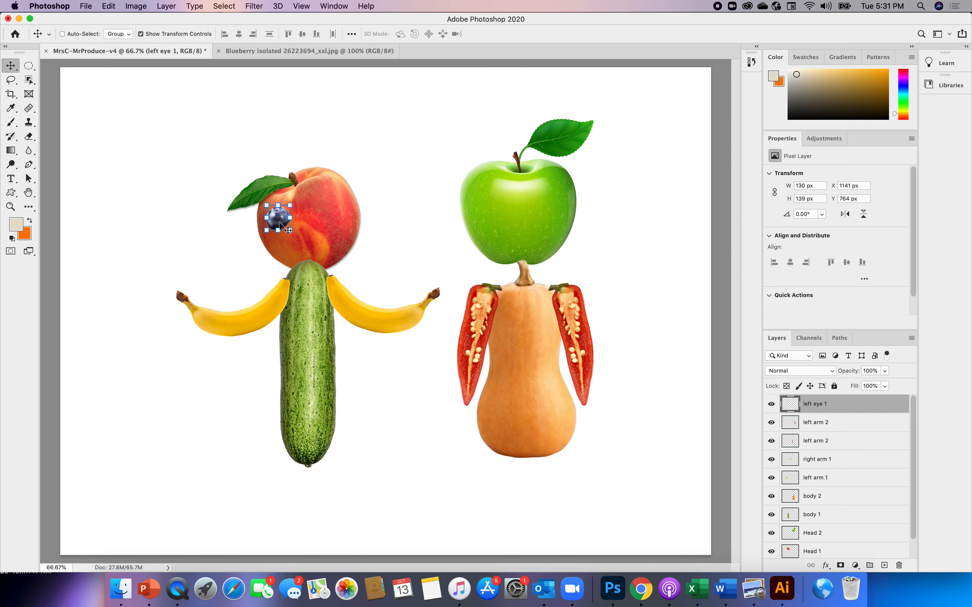
Duplicate the blueberry eye and place the copy on the peach, slightly higher and to the right of the first.
key(super+c)
key(super+v)
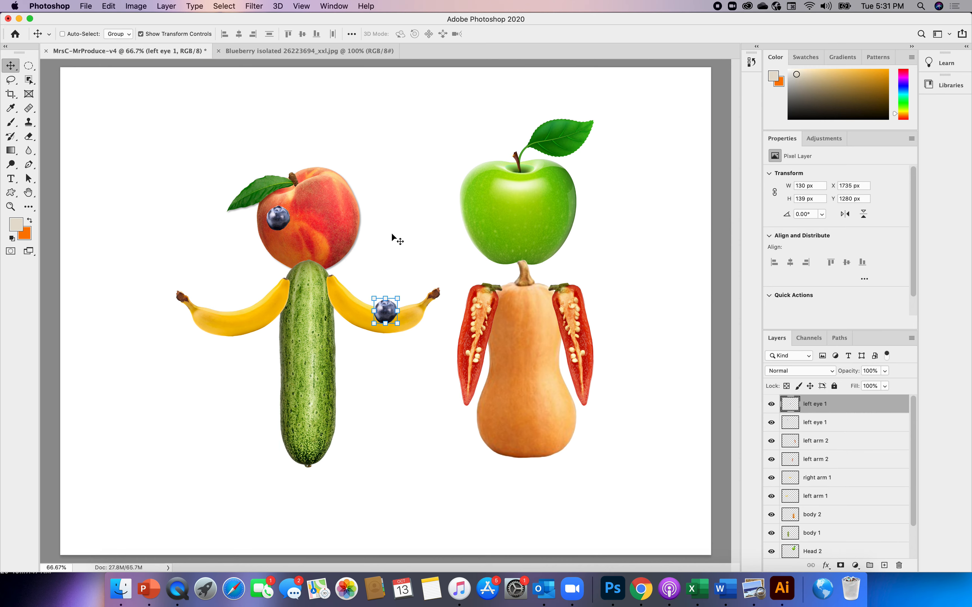
drag(388, 315, 320, 208)
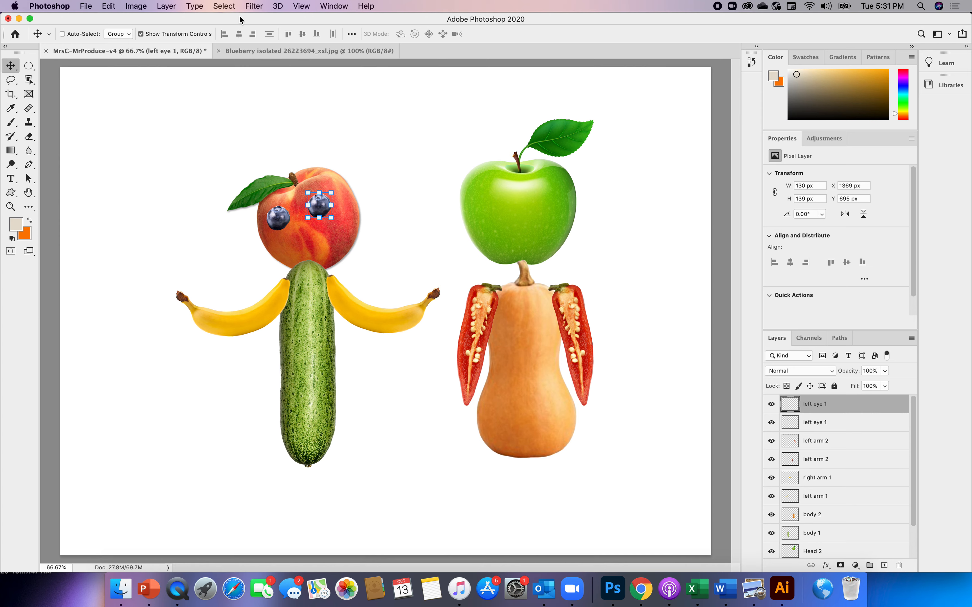
click(229, 7)
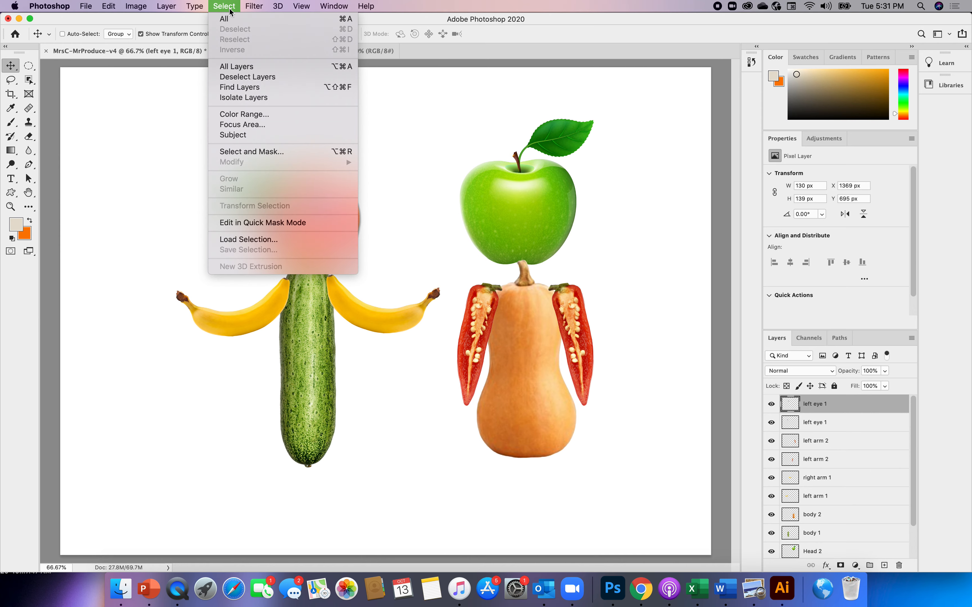
click(387, 134)
click(804, 427)
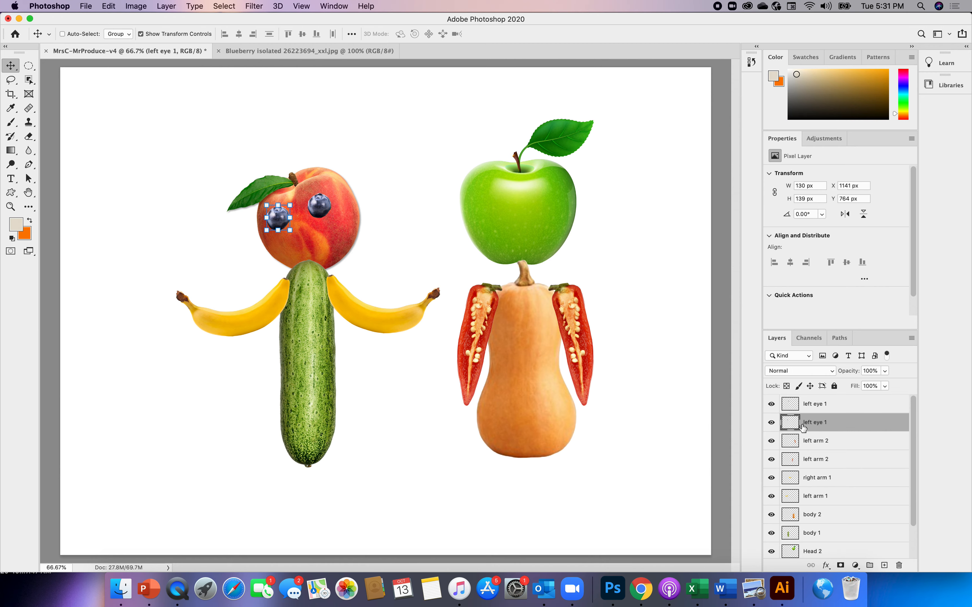
click(797, 405)
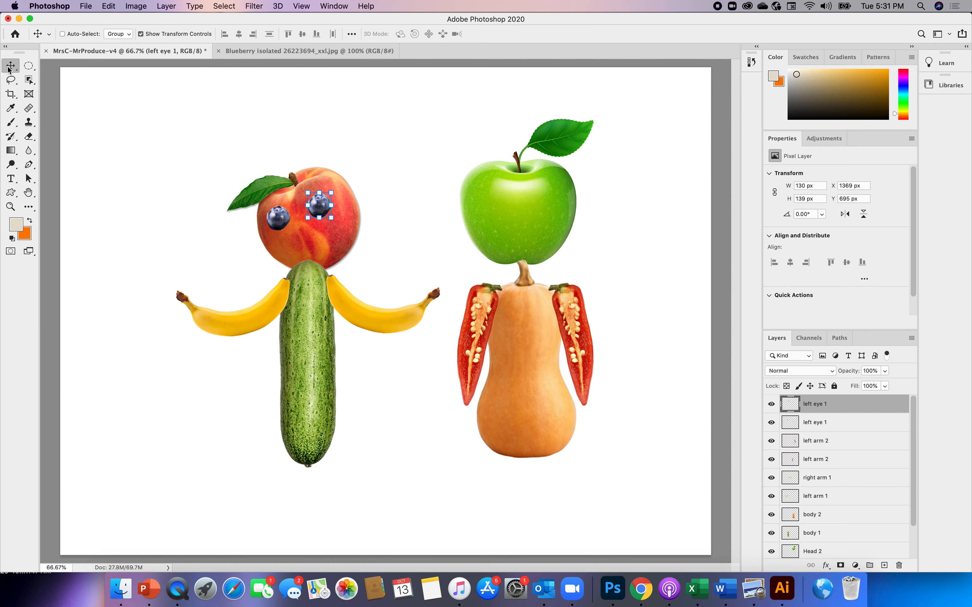
Close the blueberry image and open the orange slice JPEG ending in _170.jpg from the VEGETABLES folder.
click(219, 51)
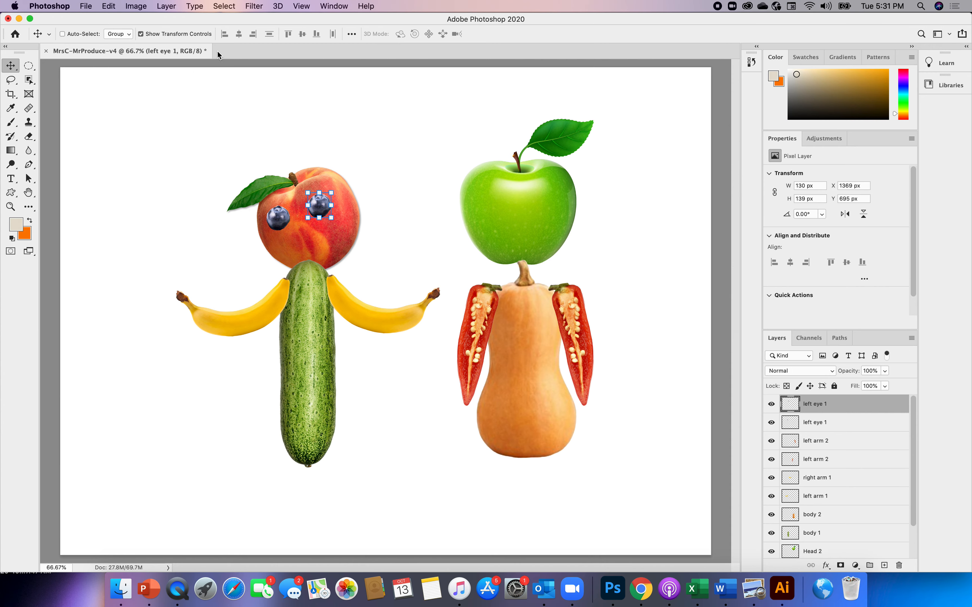
click(86, 6)
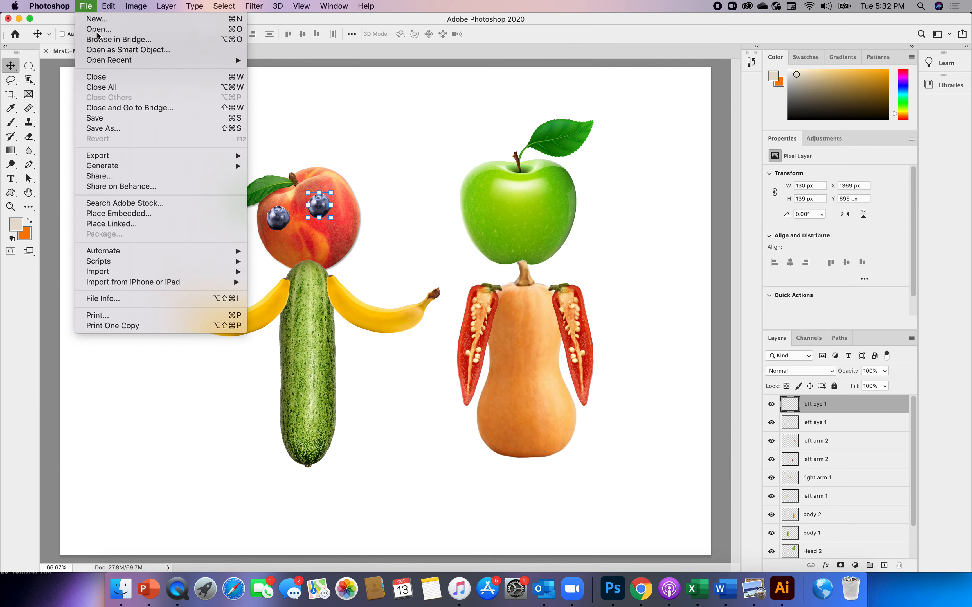
click(97, 32)
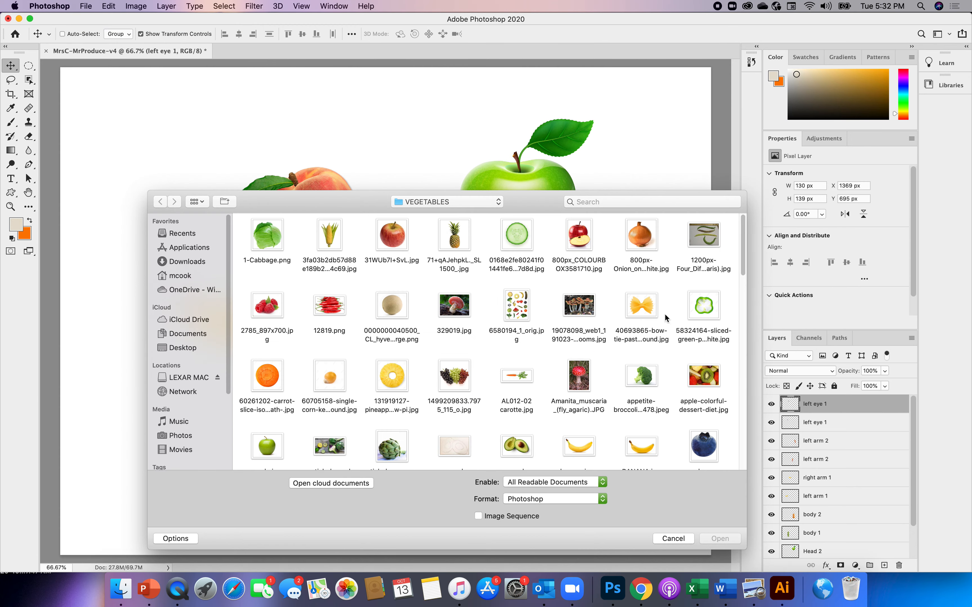
drag(741, 264, 749, 376)
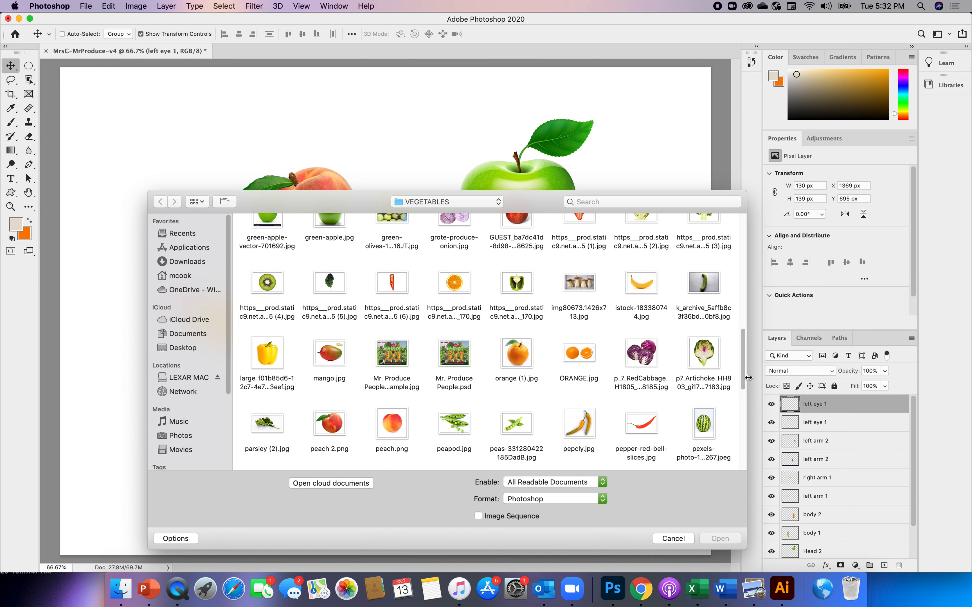
click(454, 287)
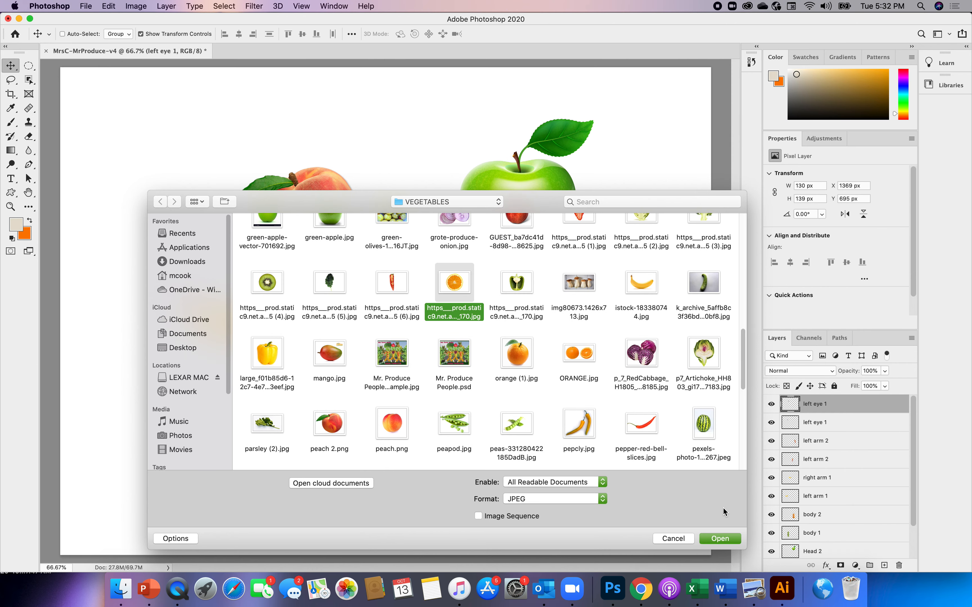
click(720, 538)
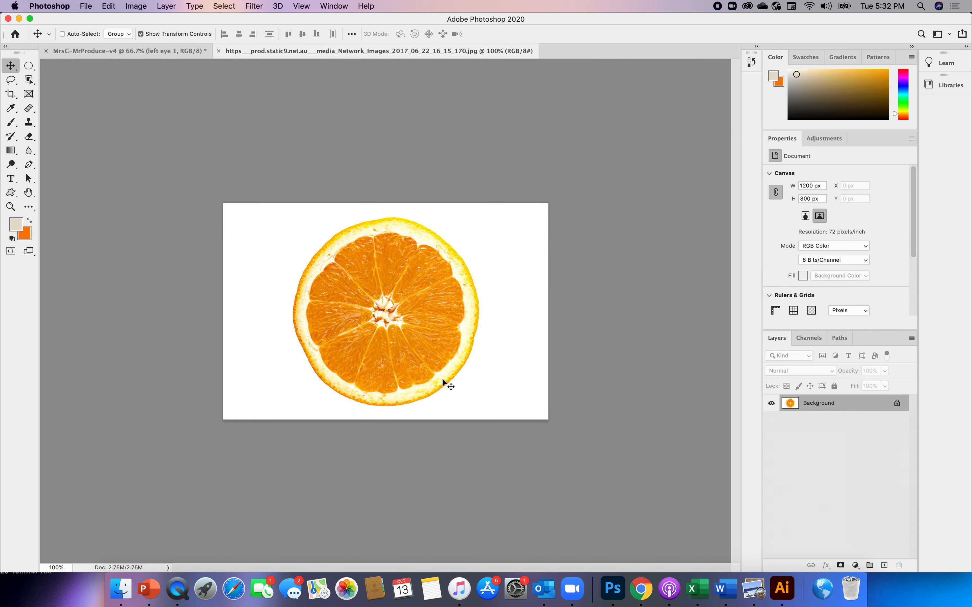
Select the orange slice automatically as the image's subject.
click(28, 81)
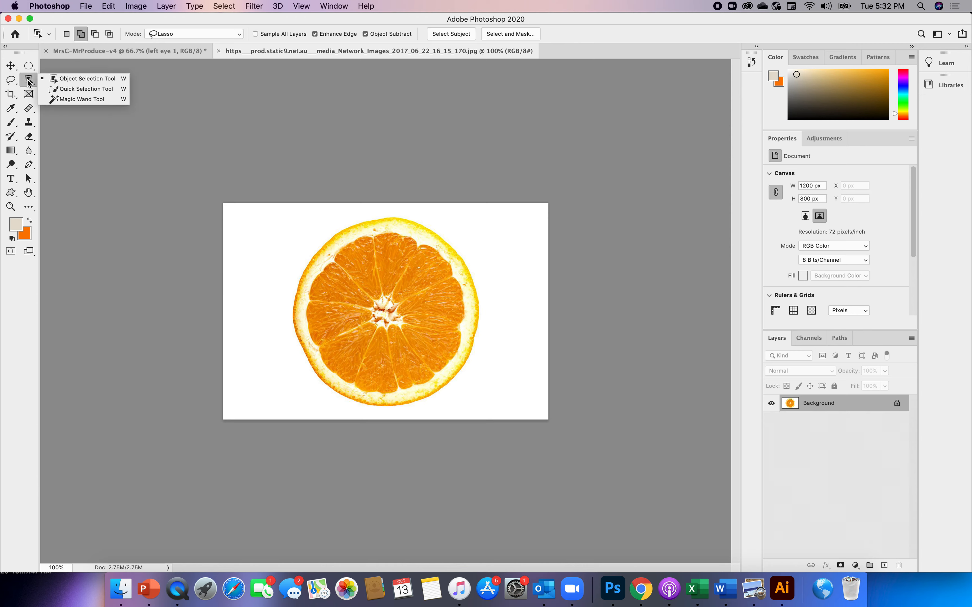
click(89, 78)
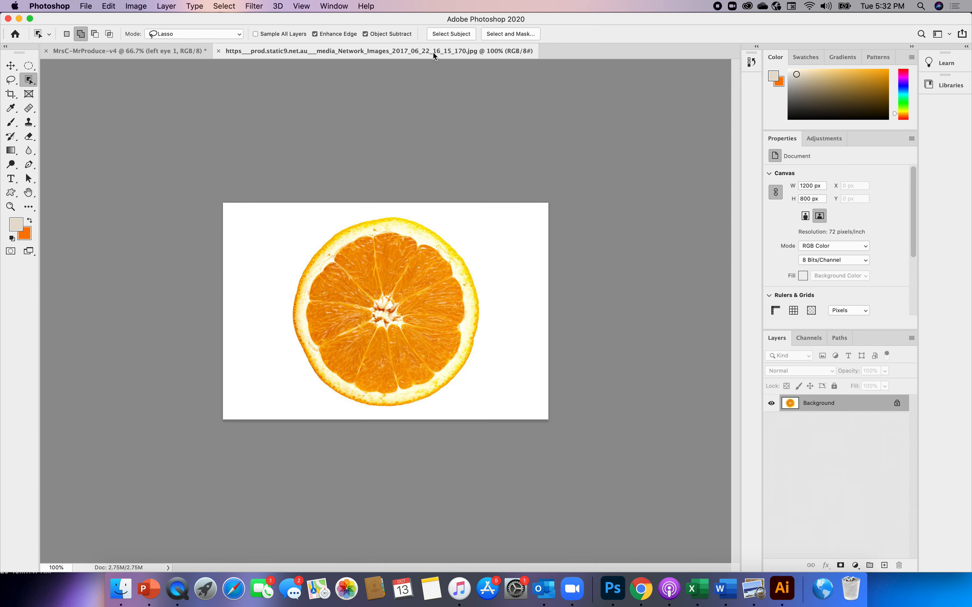
click(449, 34)
Move the selected orange slice into MrsC-MrProduce-v4, scale it to about 160 by 152 px and place it on the apple's left side.
click(11, 66)
drag(431, 384, 161, 50)
drag(468, 242, 468, 244)
drag(500, 133, 499, 198)
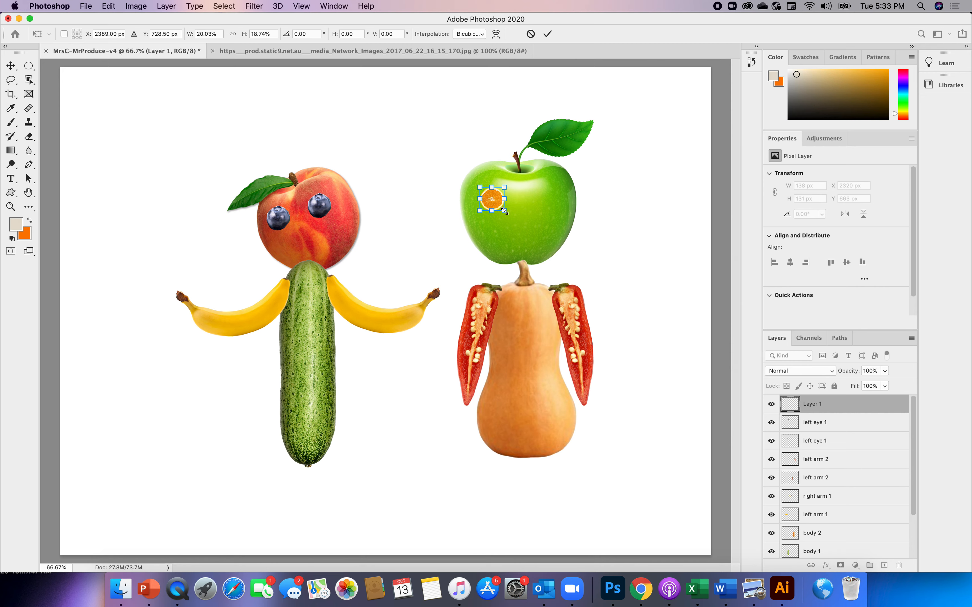
drag(504, 211, 509, 214)
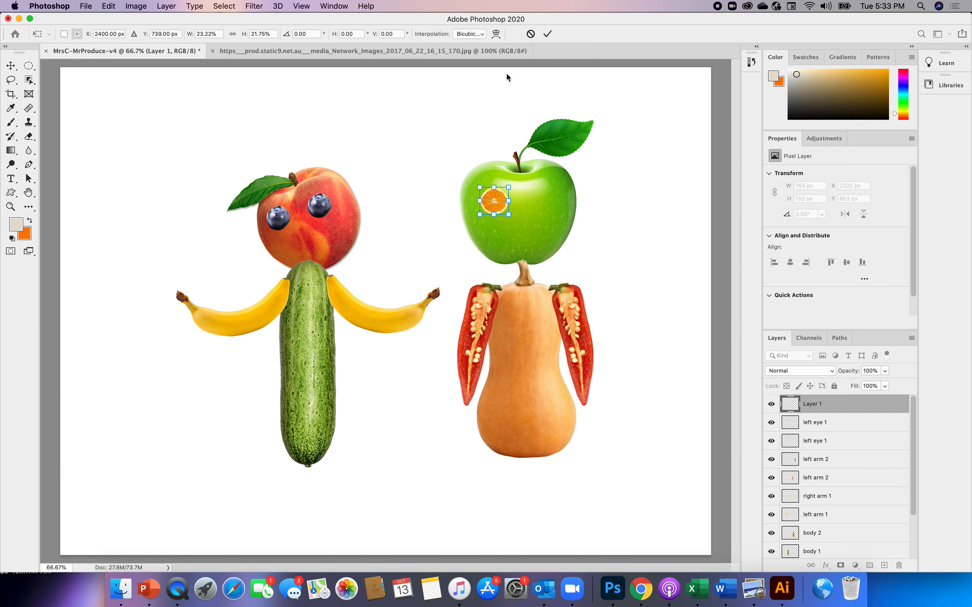
click(547, 35)
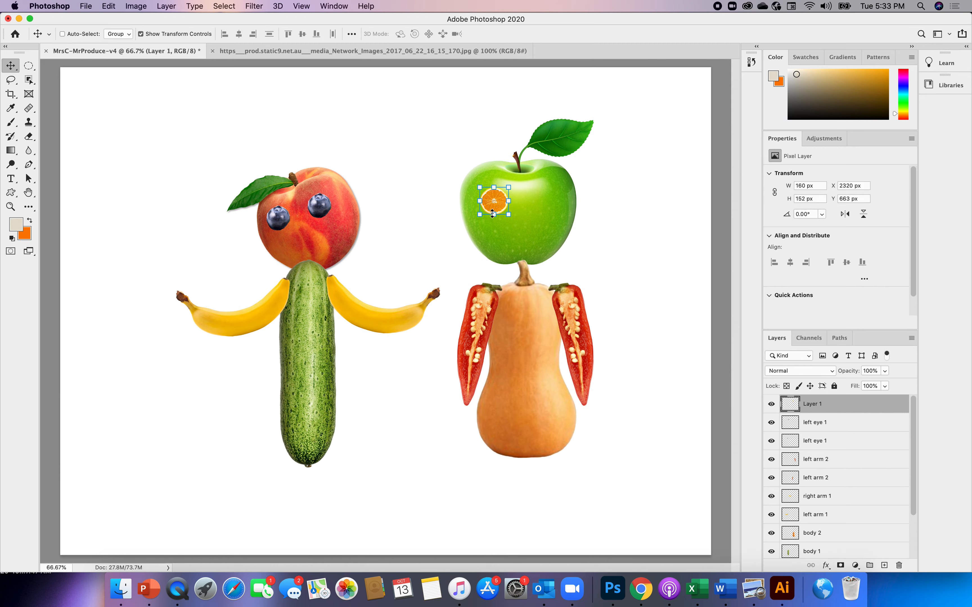
Duplicate the orange slice eye and place the copy level with it on the apple's right side.
key(super+c)
key(super+v)
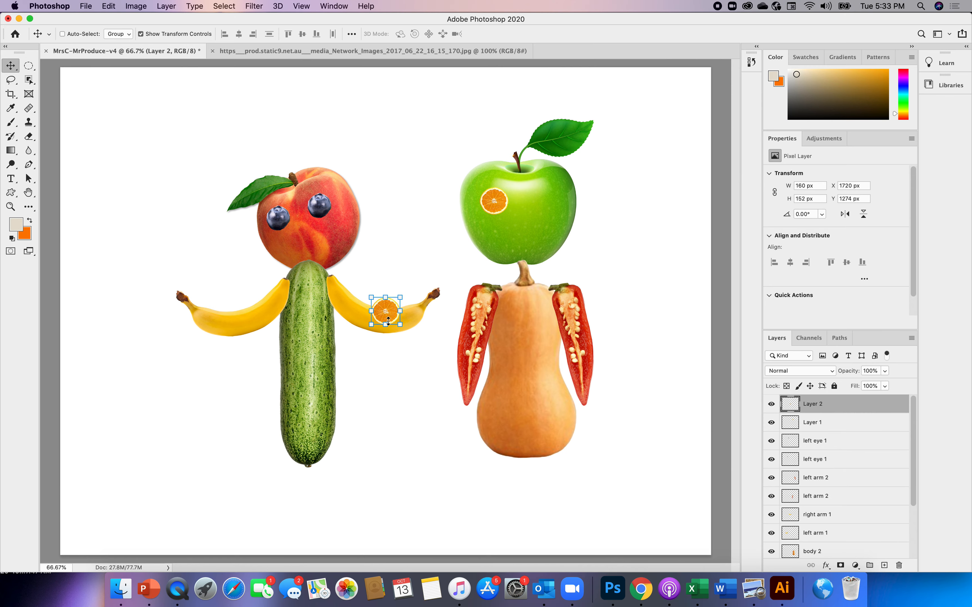
drag(387, 320, 541, 211)
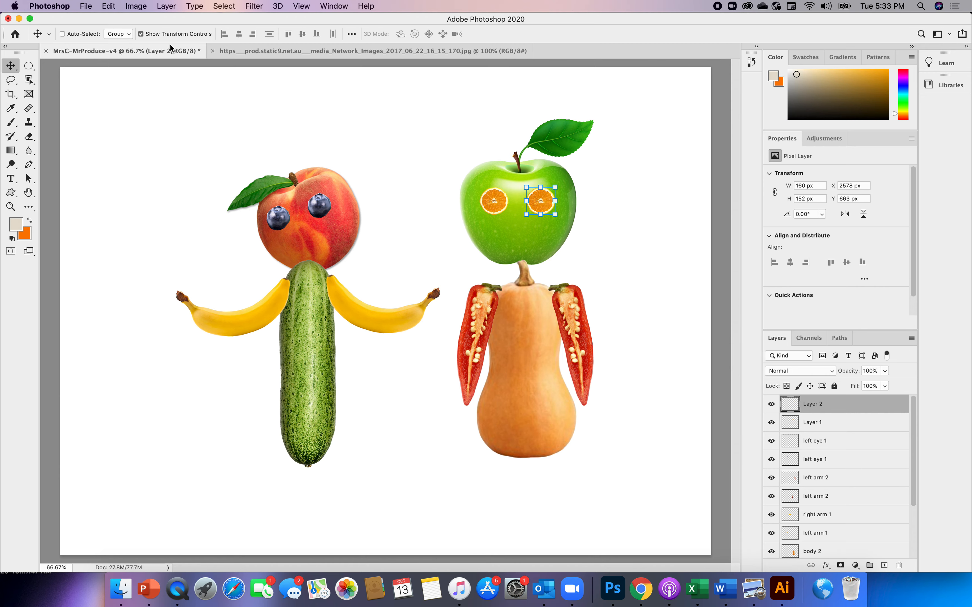
Close the orange slice image and open the red grapes PNG ending in 842.png from the VEGETABLES folder.
click(211, 50)
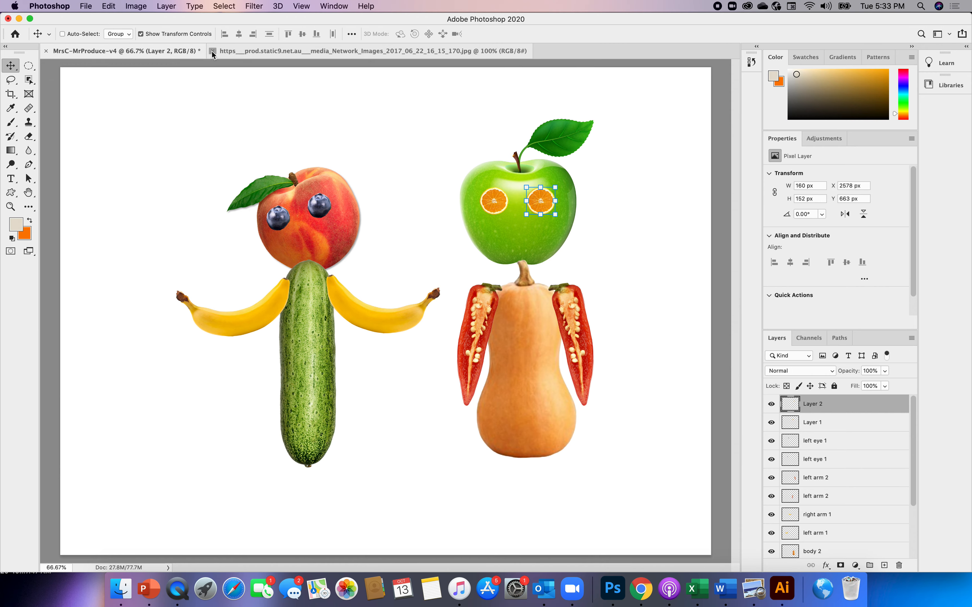
click(85, 6)
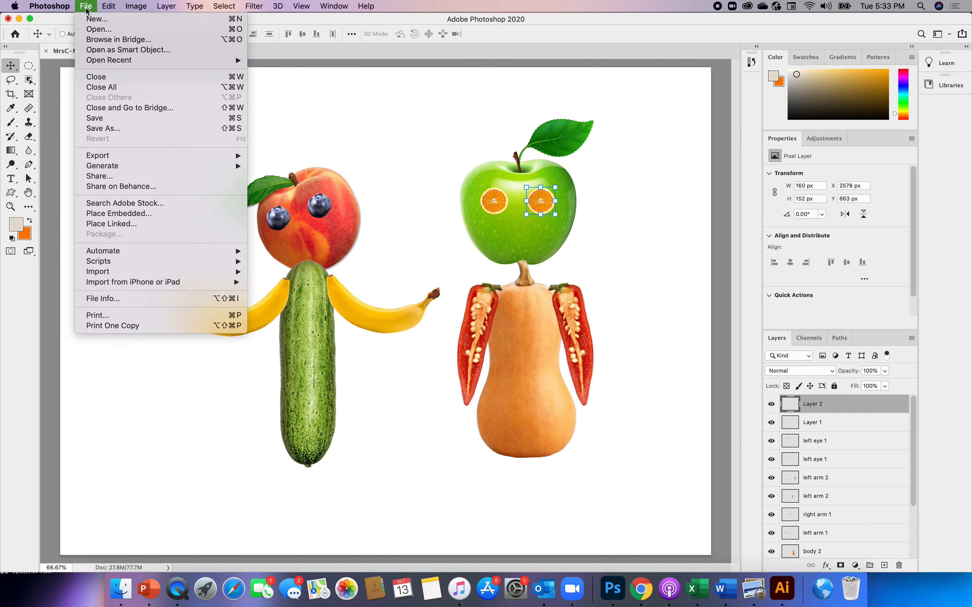
click(96, 32)
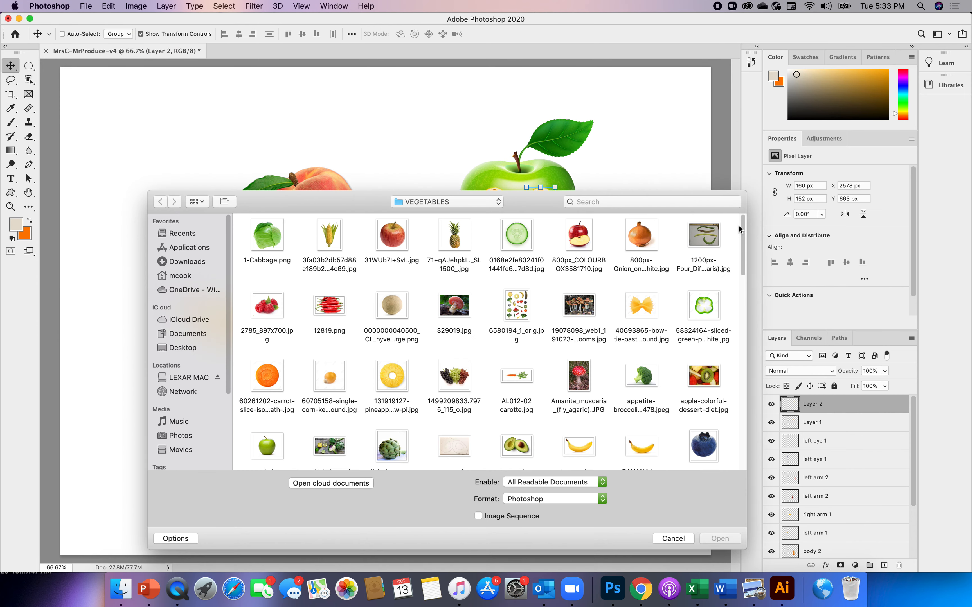
drag(743, 236, 752, 424)
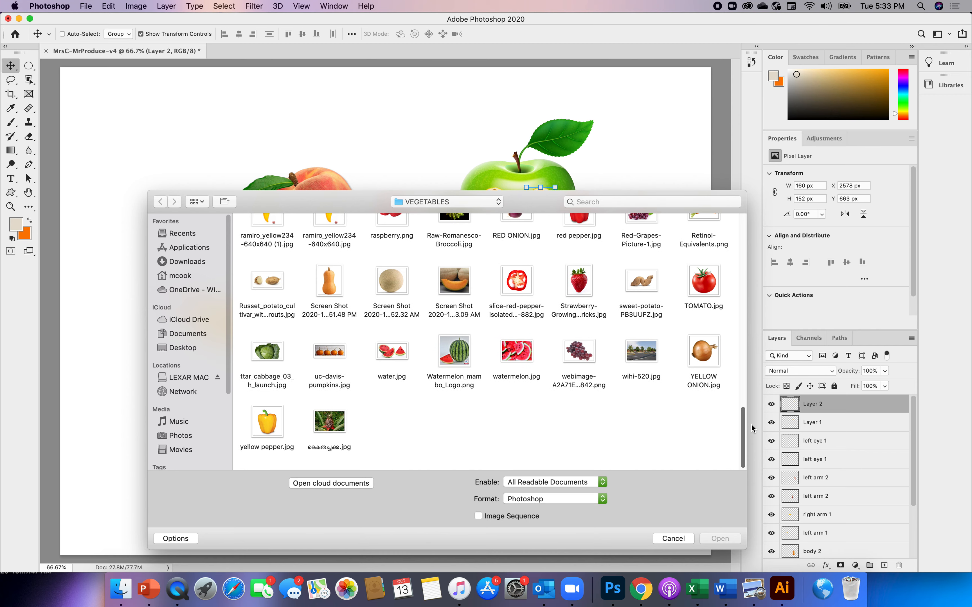
click(579, 355)
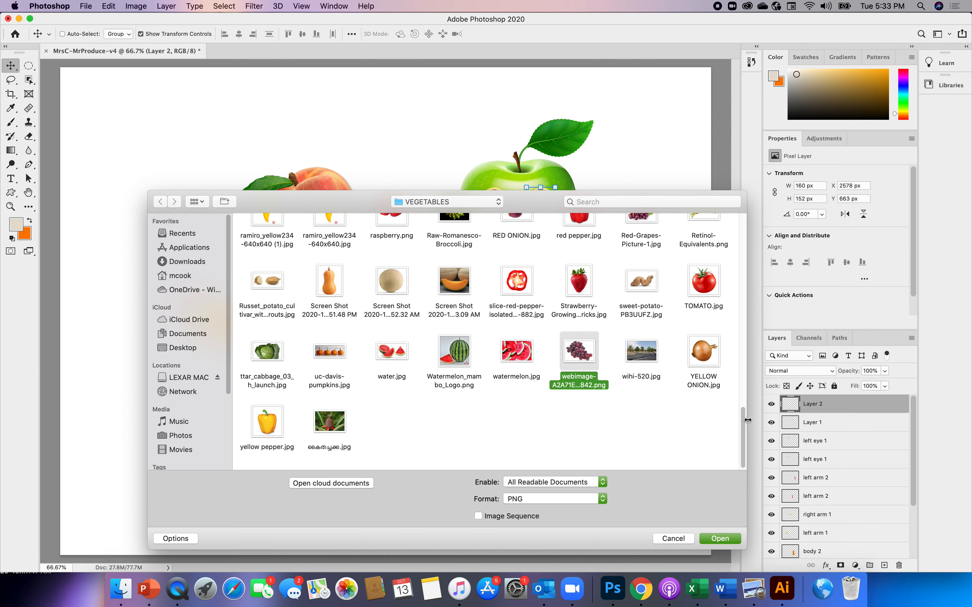
mouse_move(742, 433)
mouse_down()
mouse_move(742, 424)
mouse_move(742, 433)
mouse_up()
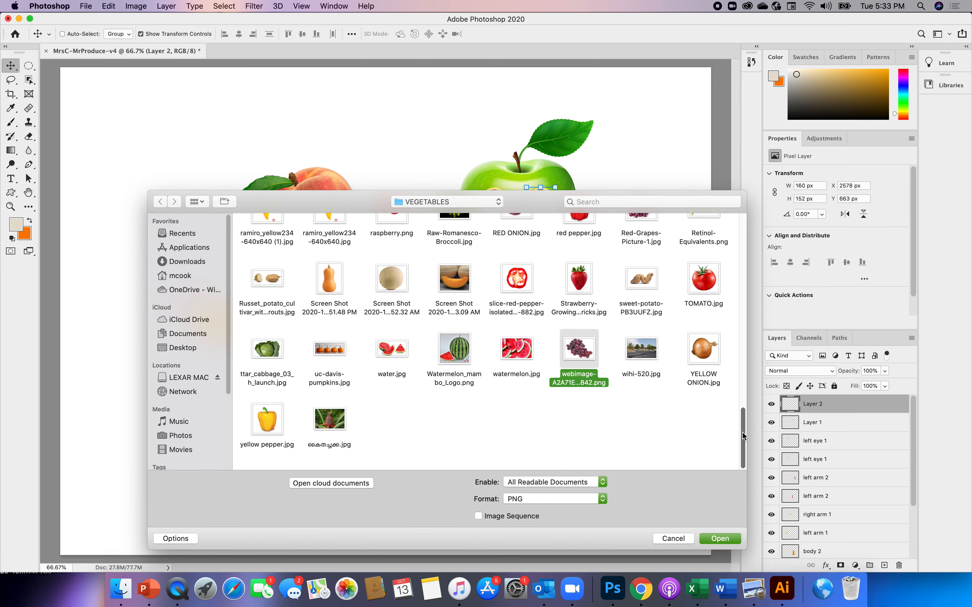
click(719, 539)
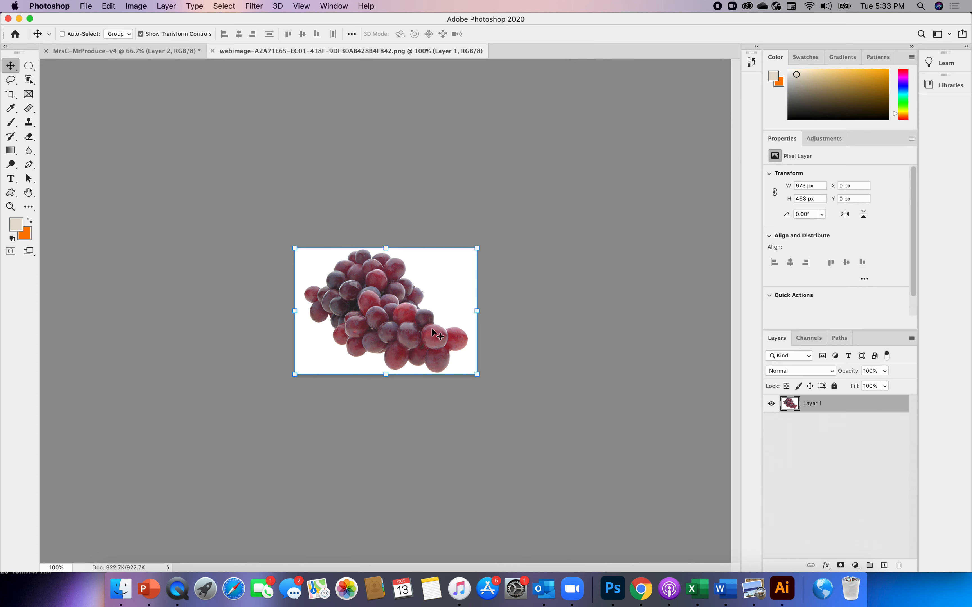
Make an elliptical selection of about 61 by 64 px around one dark grape in the bunch's upper left part.
click(32, 70)
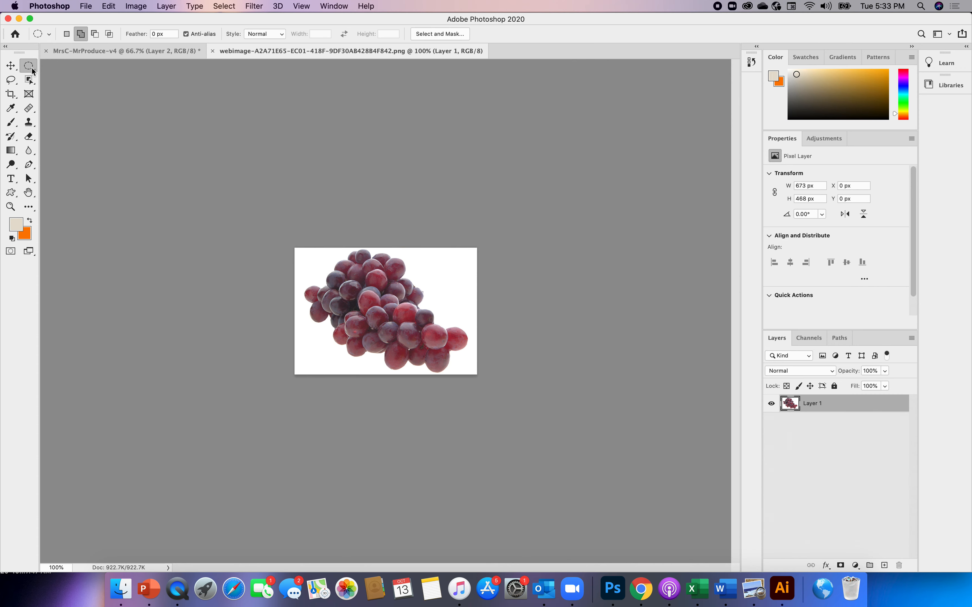
right_click(33, 70)
click(52, 76)
drag(342, 283, 358, 300)
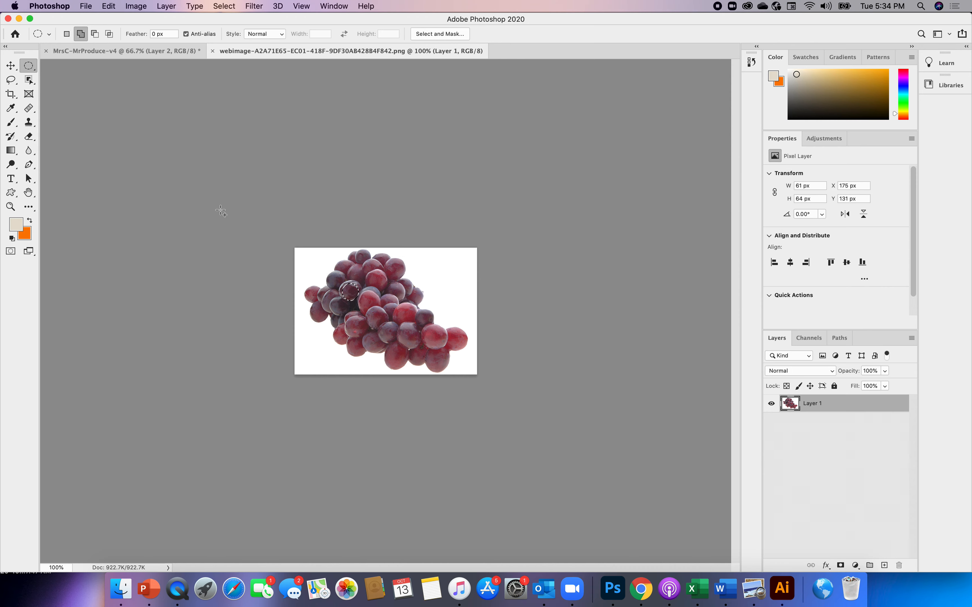
Move the selected grape into MrsC-MrProduce-v4 and centre it on the apple's left orange slice as a pupil.
click(12, 69)
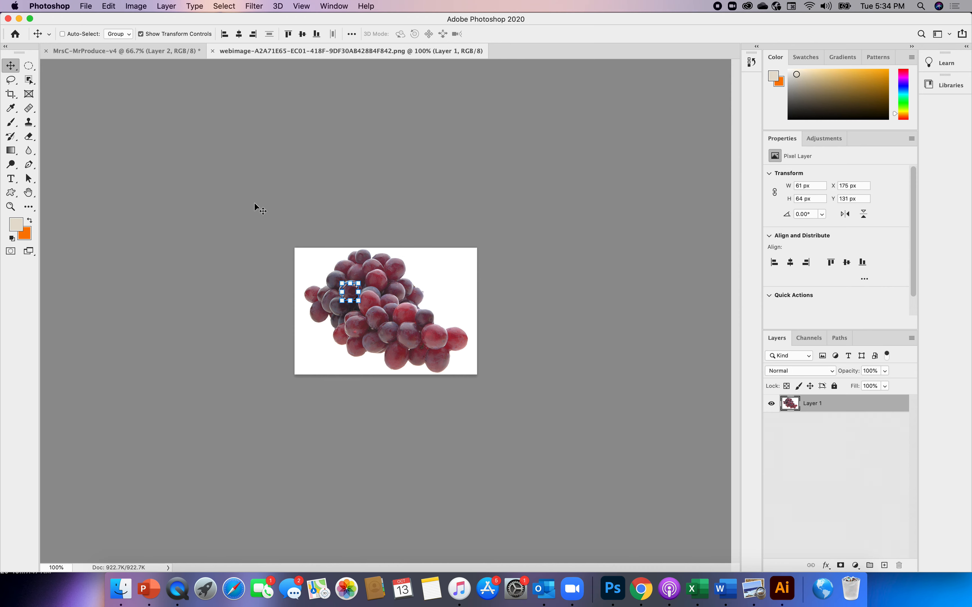
drag(354, 299, 150, 53)
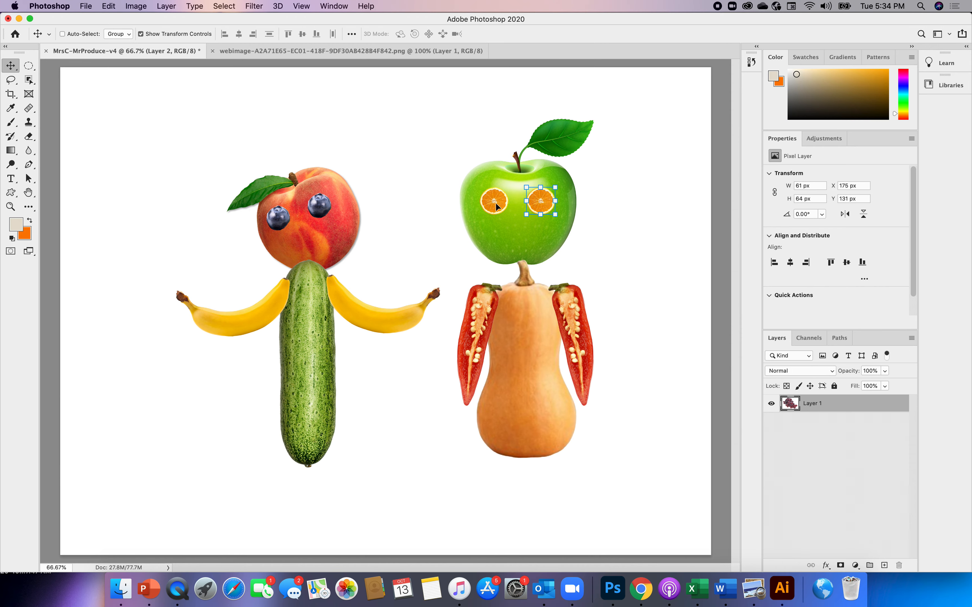
drag(496, 206, 495, 206)
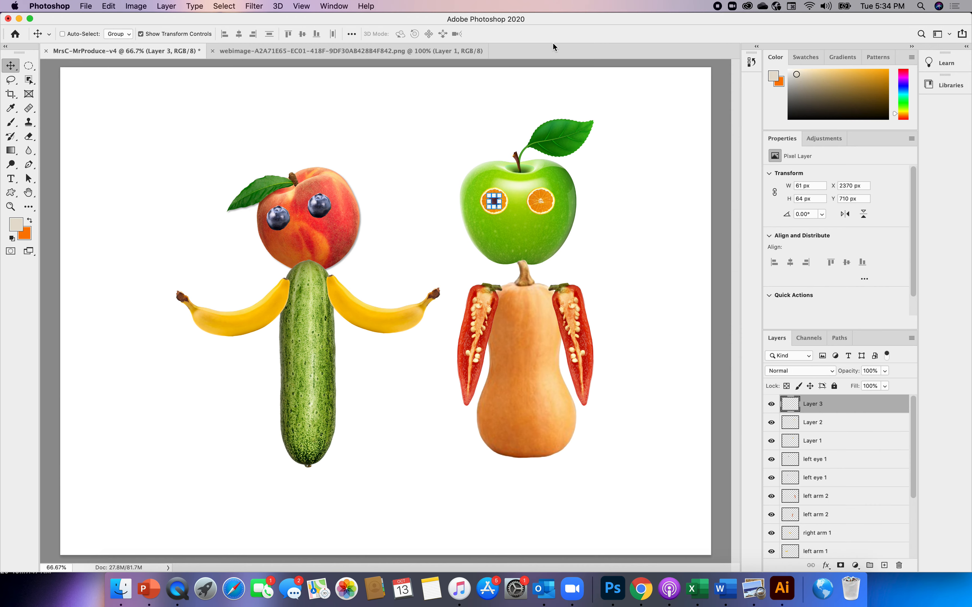
Rename the layer of the apple's left orange slice as left eye 2.
click(798, 428)
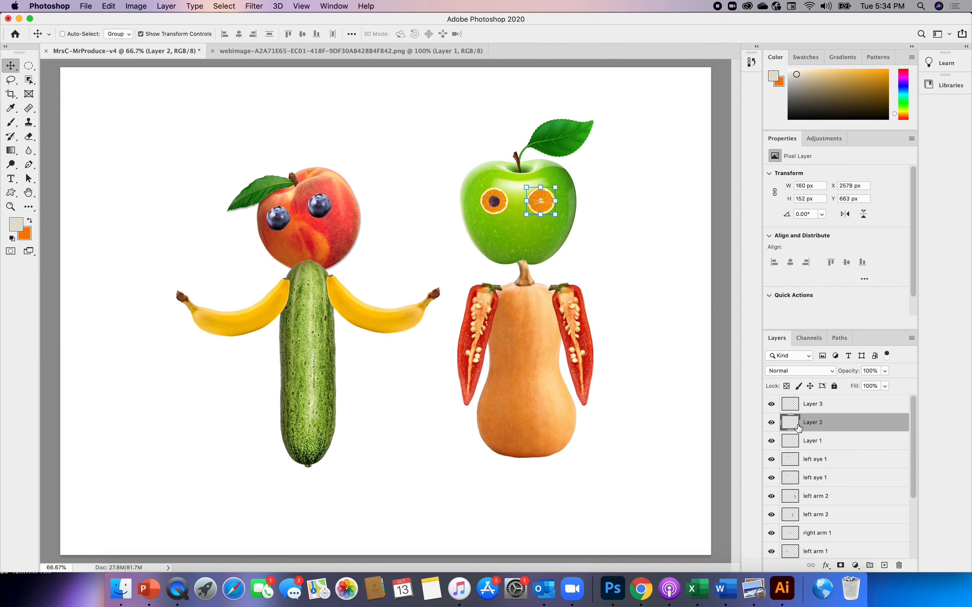
click(790, 406)
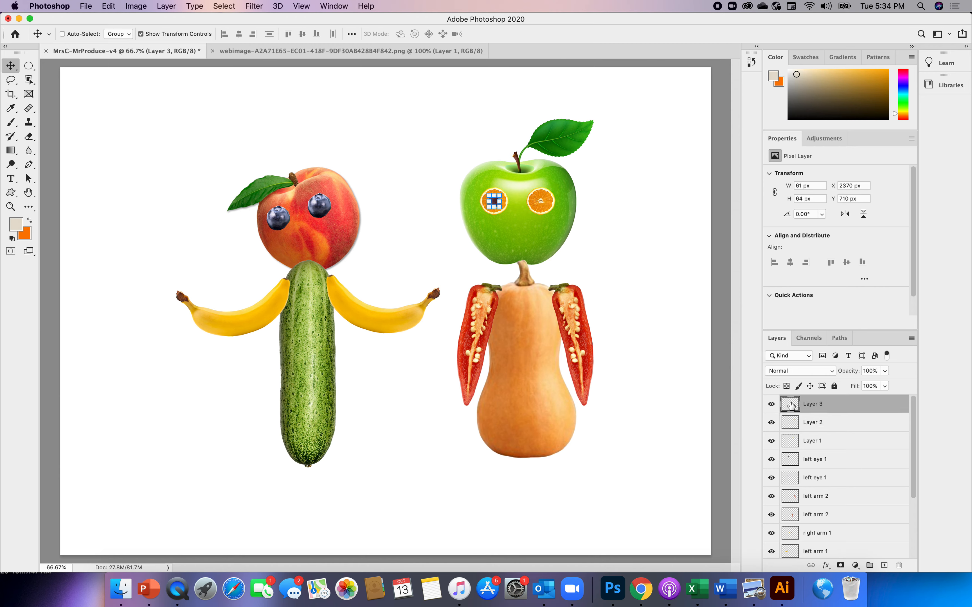
click(797, 443)
double_click(814, 441)
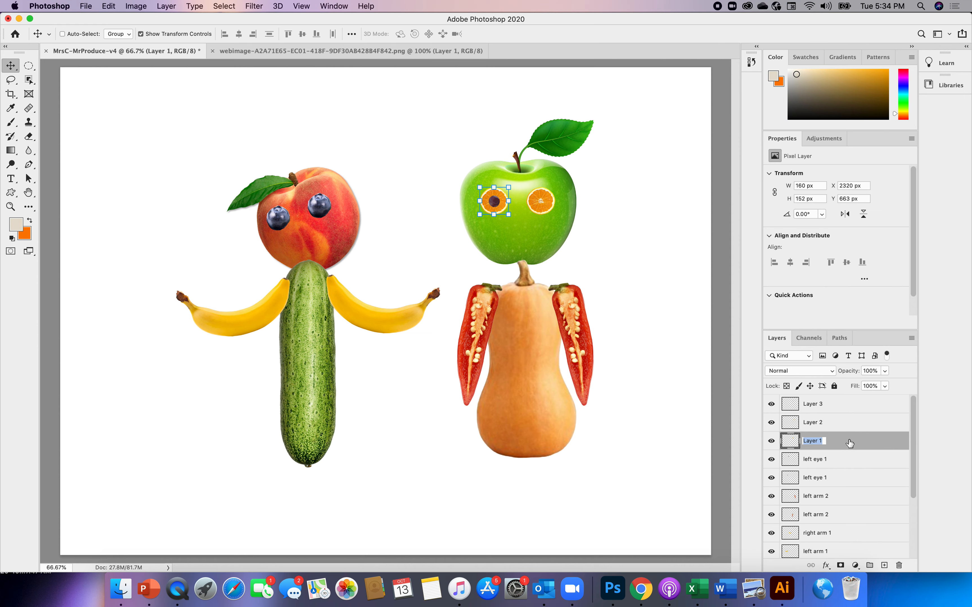
text(left eye 2)
key(Return)
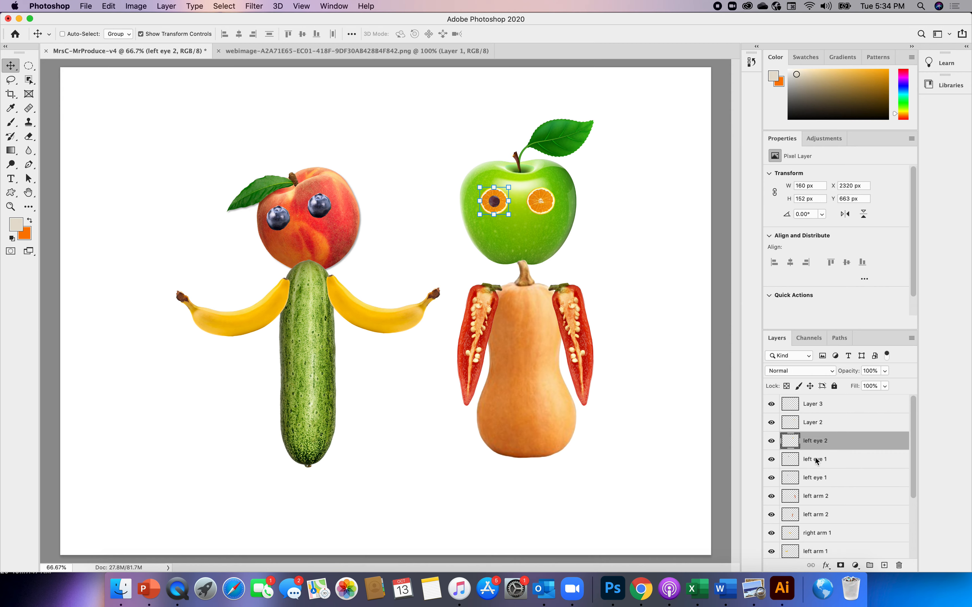
Rename the layer of the peach's right blueberry as right eye 1.
click(818, 461)
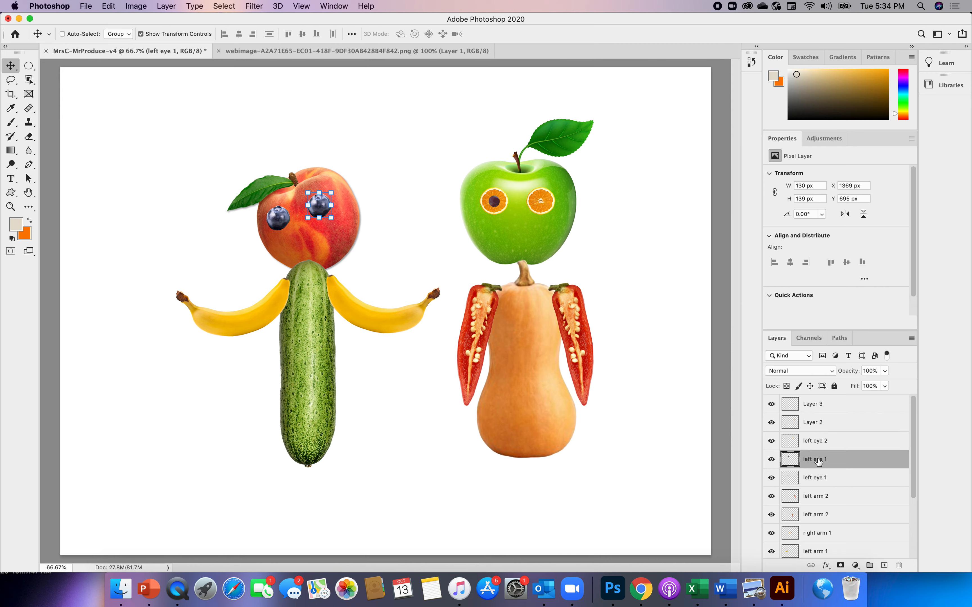
double_click(815, 459)
click(813, 462)
key(BackSpace)
key(BackSpace)
key(BackSpace)
key(BackSpace)
key(BackSpace)
text(right)
key(Return)
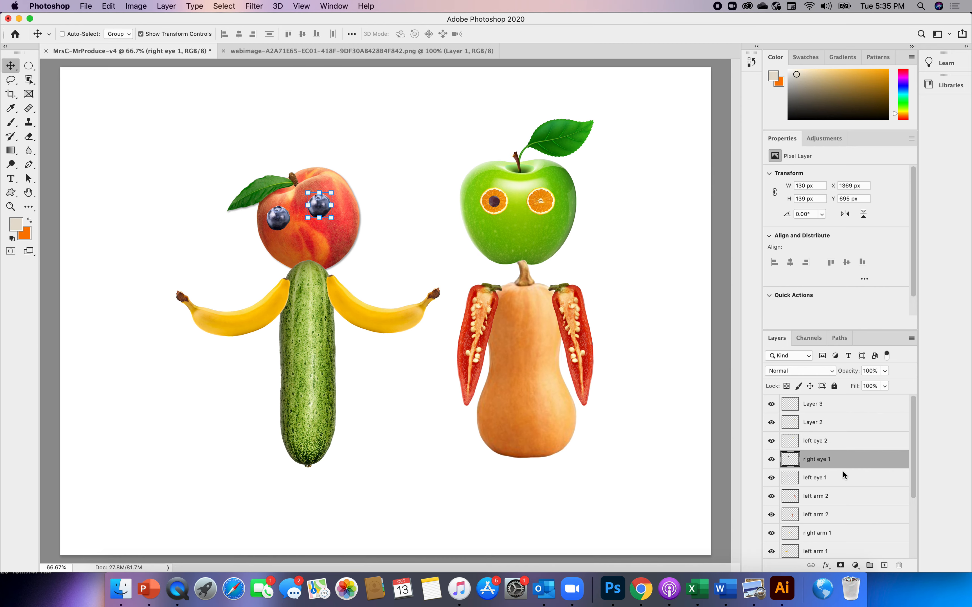
Rename the layer of the apple's right orange slice as right eye 2.
click(817, 423)
double_click(816, 422)
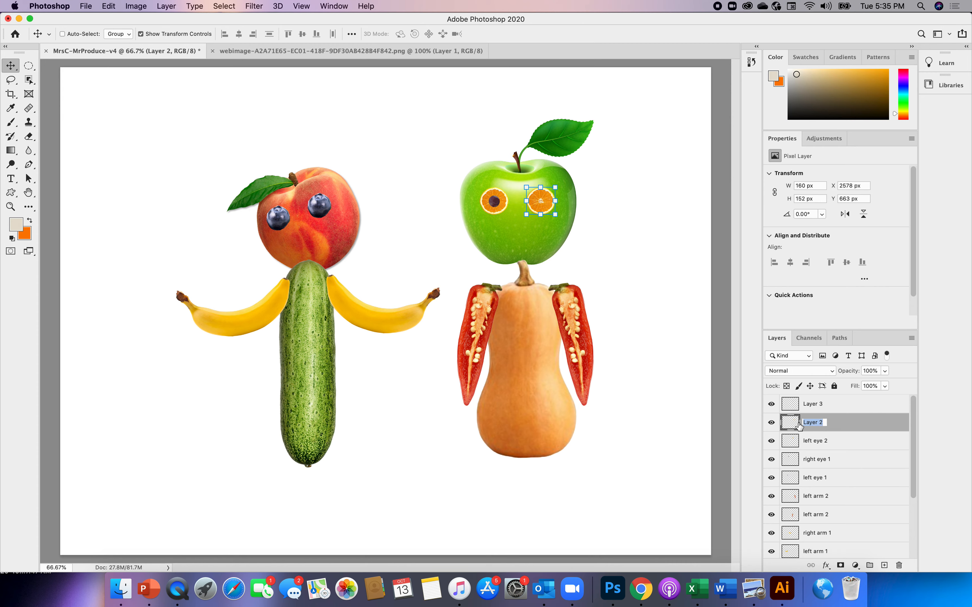
text(right e)
click(660, 456)
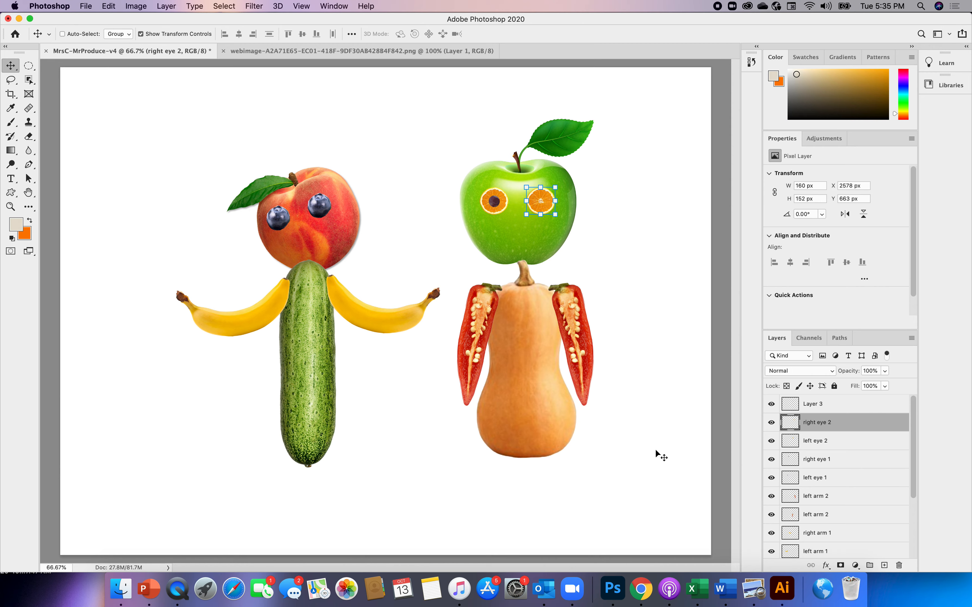
Rename the grape's layer as left pupil 2.
double_click(815, 404)
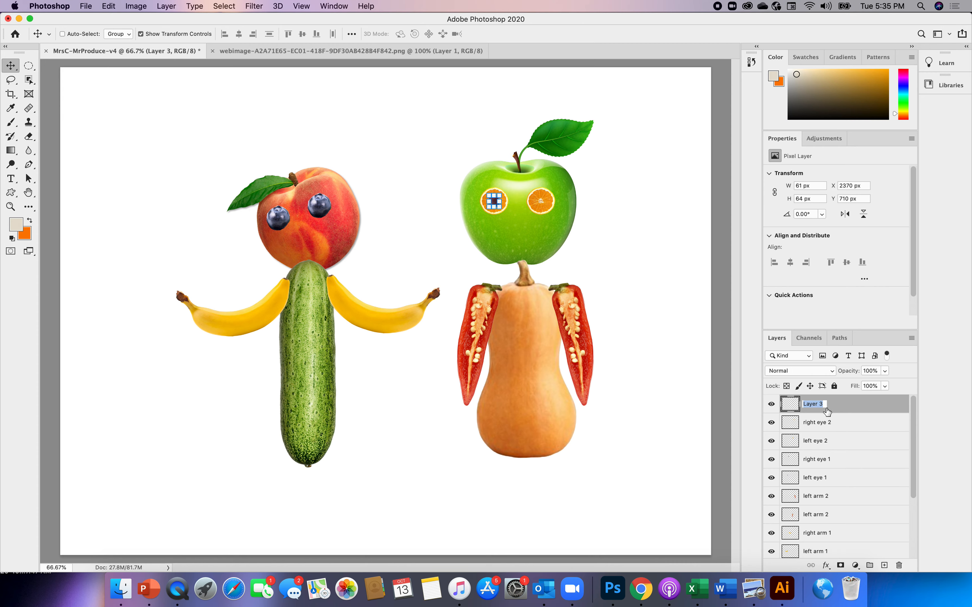
text(p)
double_click(804, 405)
key(BackSpace)
text(left pupil 2)
key(Return)
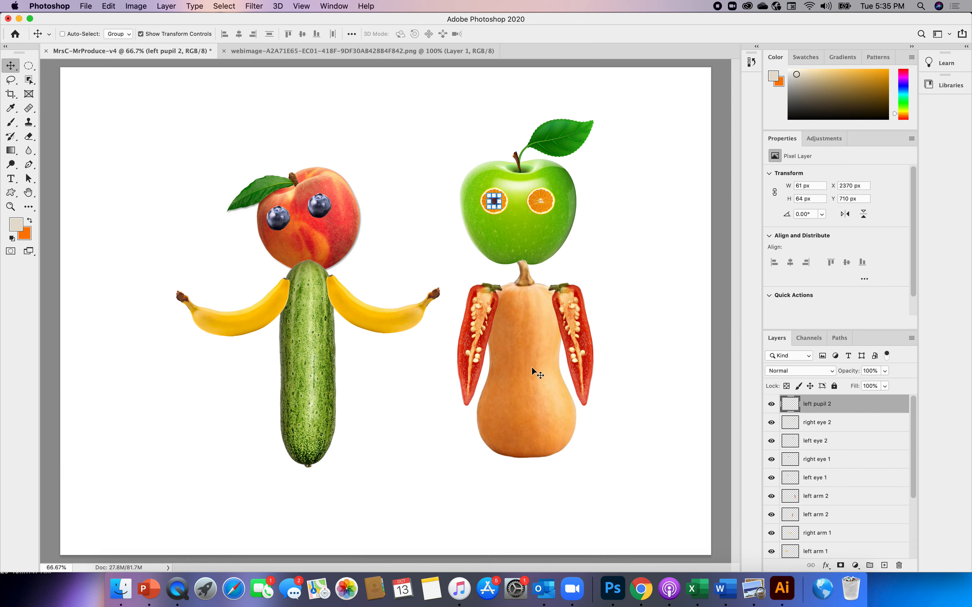
Duplicate the grape pupil, scale the copy to about 80 by 80 px and select the right eye 2 layer.
key(super+v)
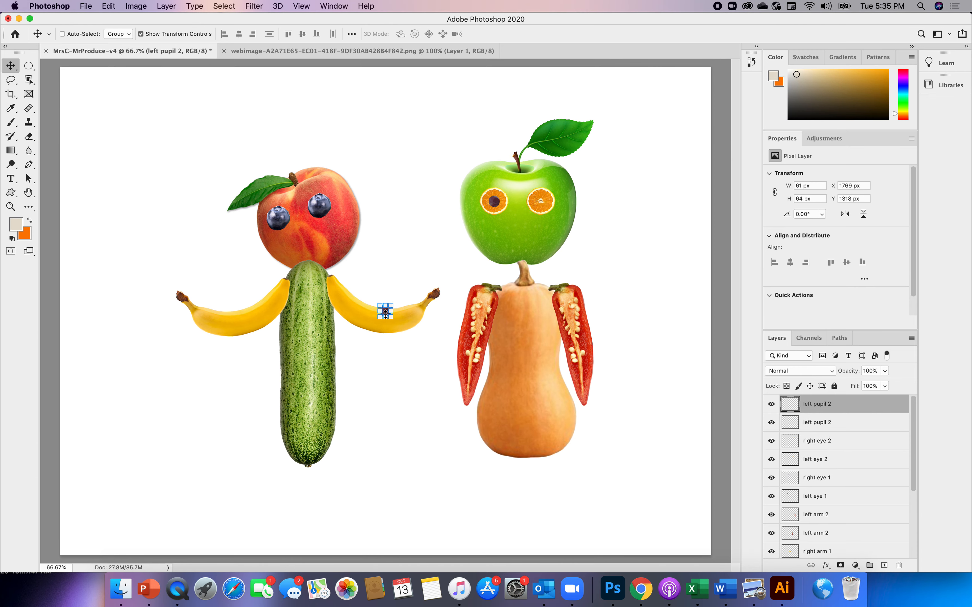
drag(385, 311, 389, 311)
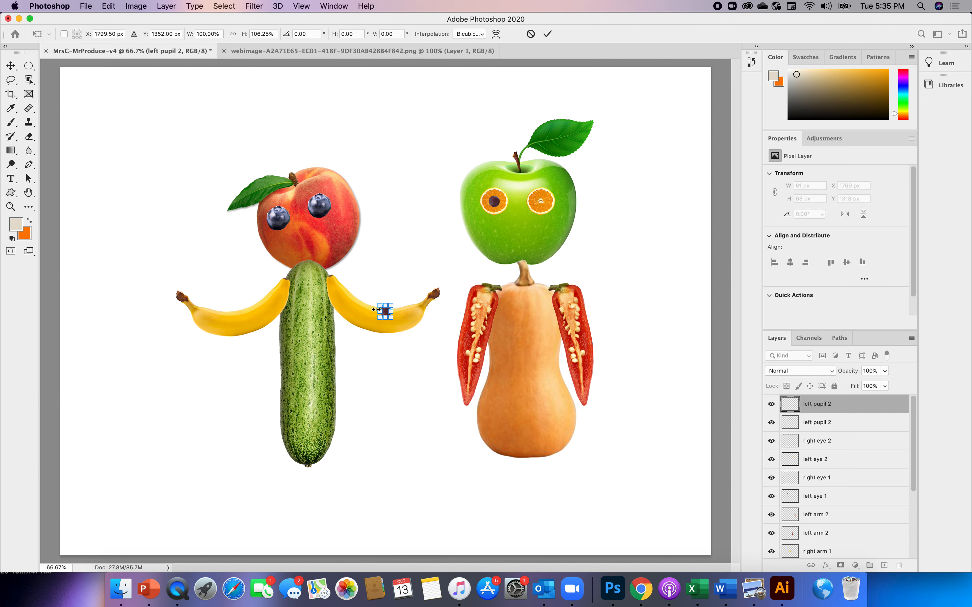
click(547, 34)
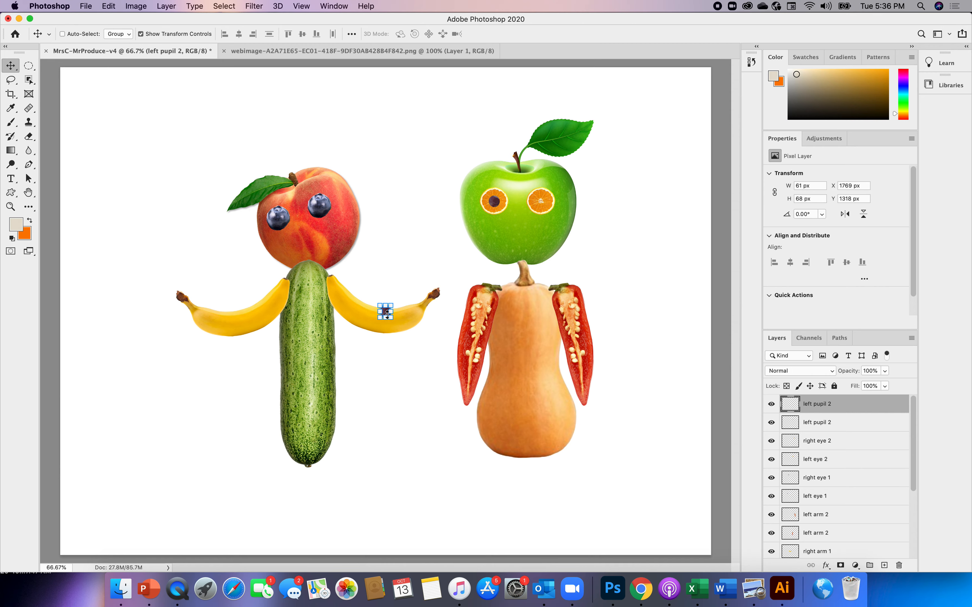
mouse_move(385, 311)
mouse_down()
mouse_move(406, 314)
mouse_move(387, 313)
mouse_up()
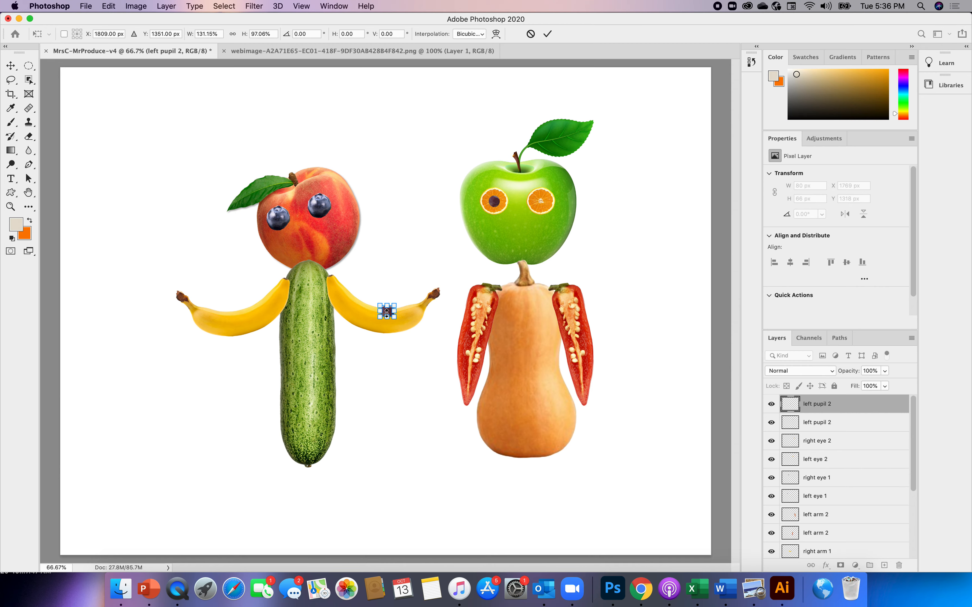
drag(386, 313, 393, 317)
click(548, 34)
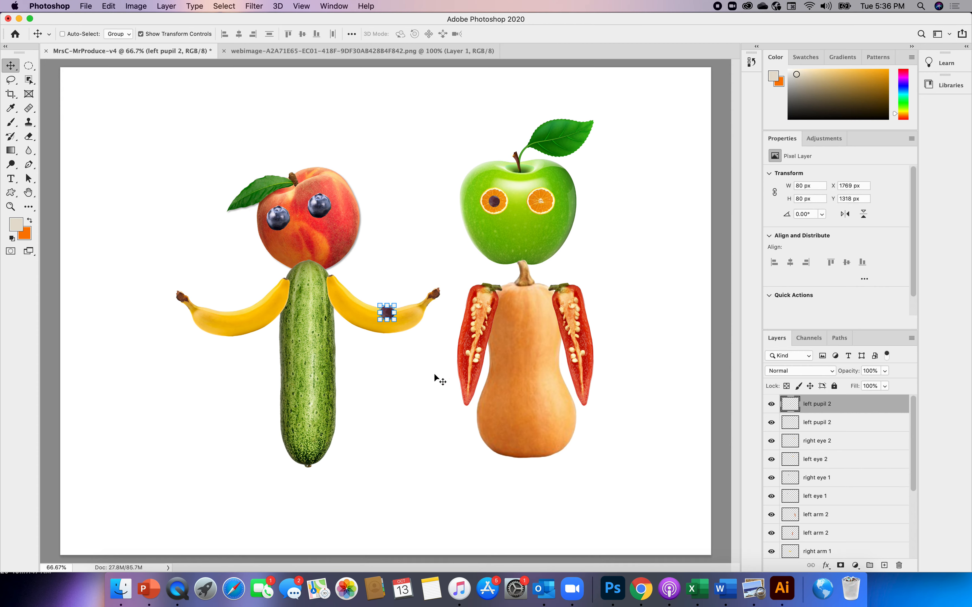
click(797, 445)
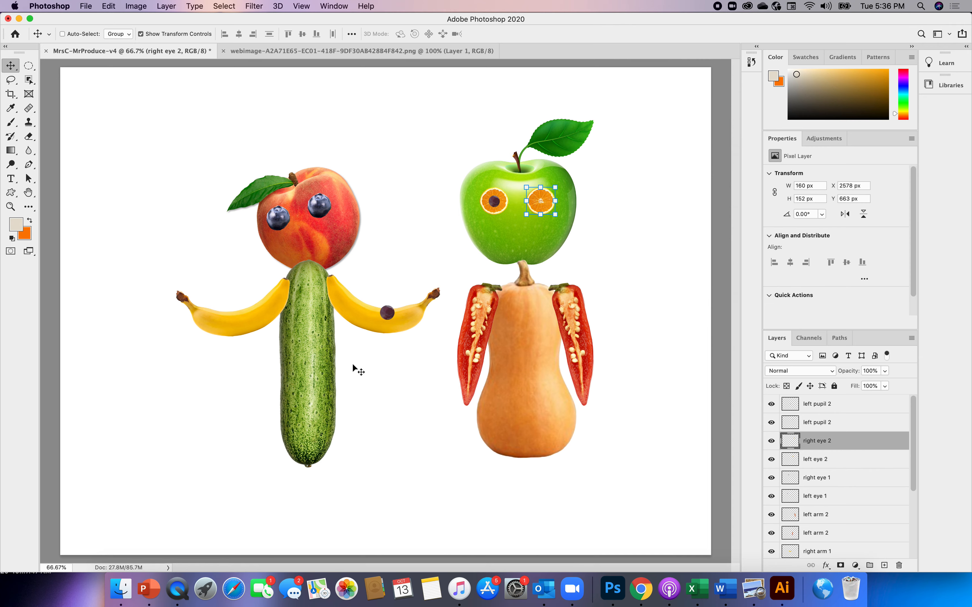
Nudge the apple's right orange-slice eye 40 px to the right, keeping its height level with the left eye.
key(shift+Right)
key(shift+Right)
key(shift+Right)
key(shift+Right)
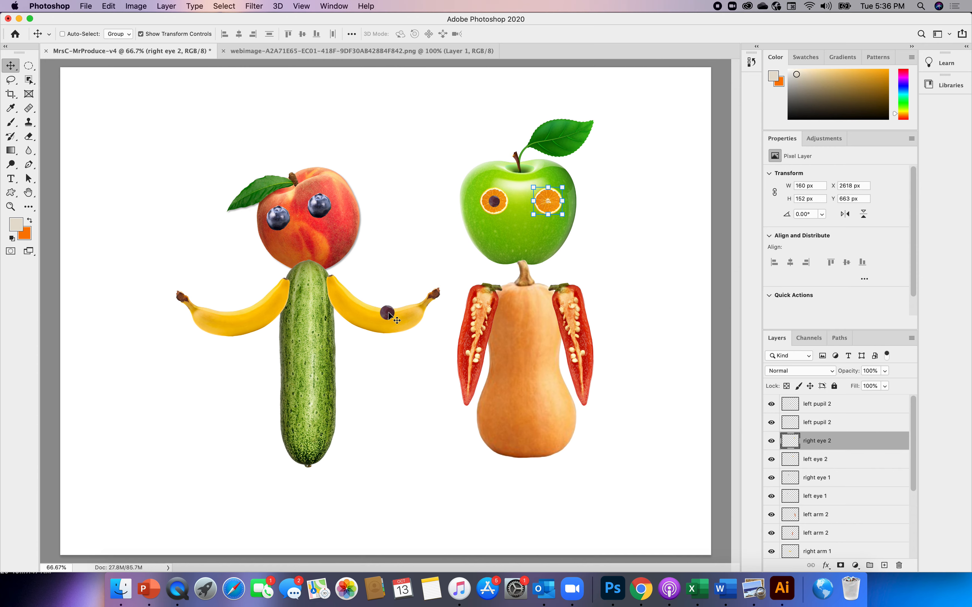
Move the duplicate grape pupil onto the apple's right orange slice and scale it to about 70 by 72 px.
click(803, 425)
click(804, 407)
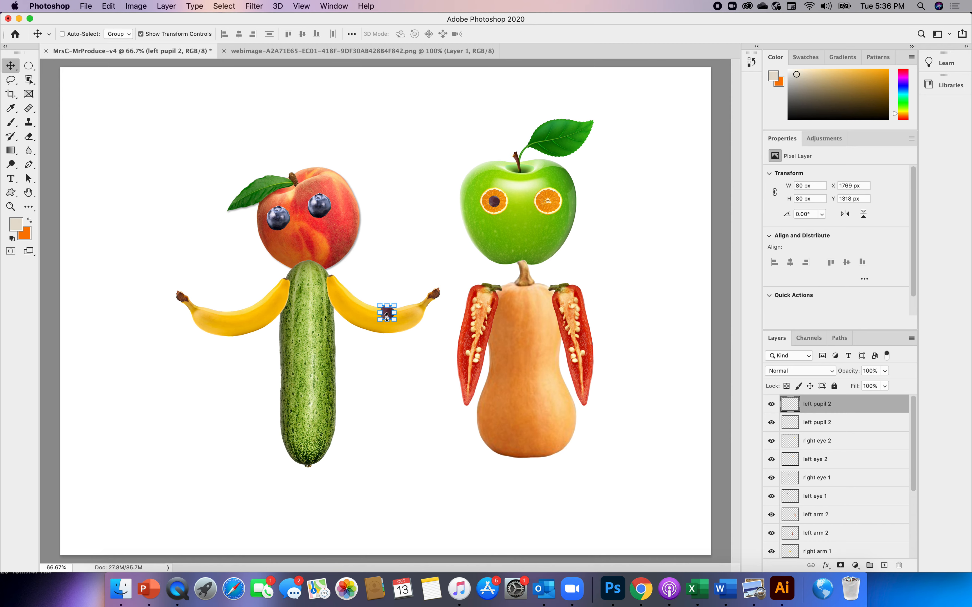
drag(386, 315, 553, 208)
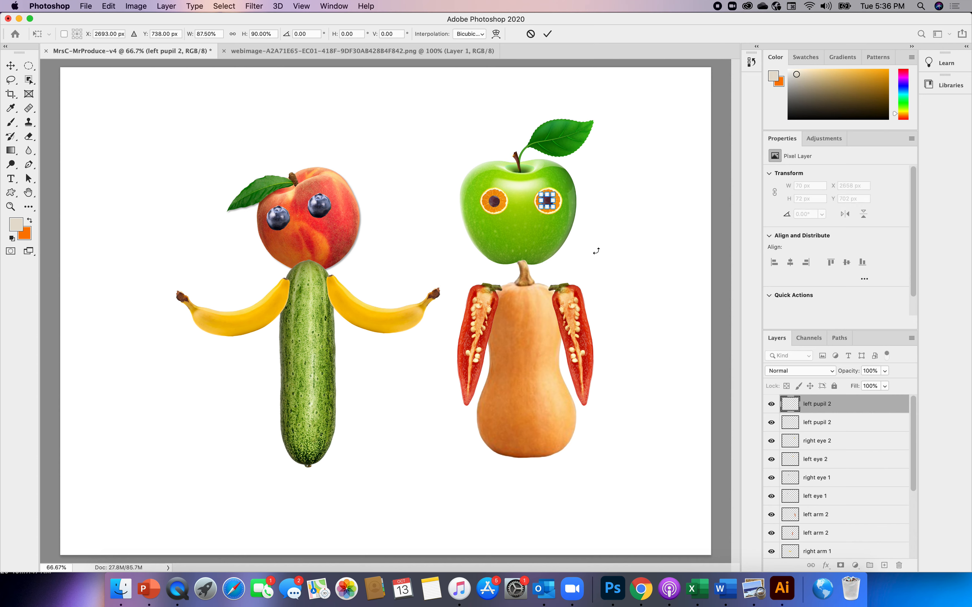
click(547, 35)
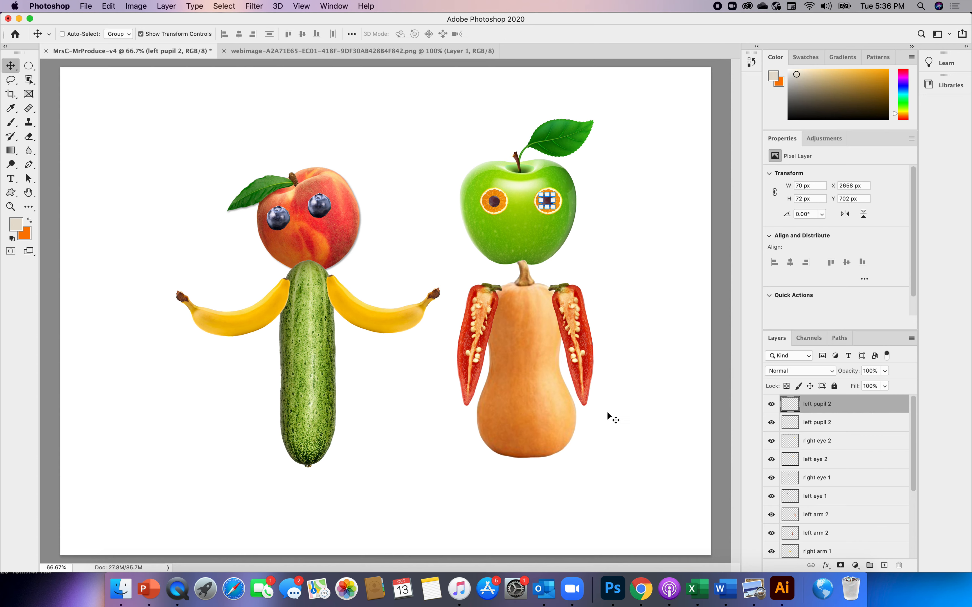
Select the right eye 1 layer and open the parsley (2).jpg image from the VEGETABLES folder.
click(803, 483)
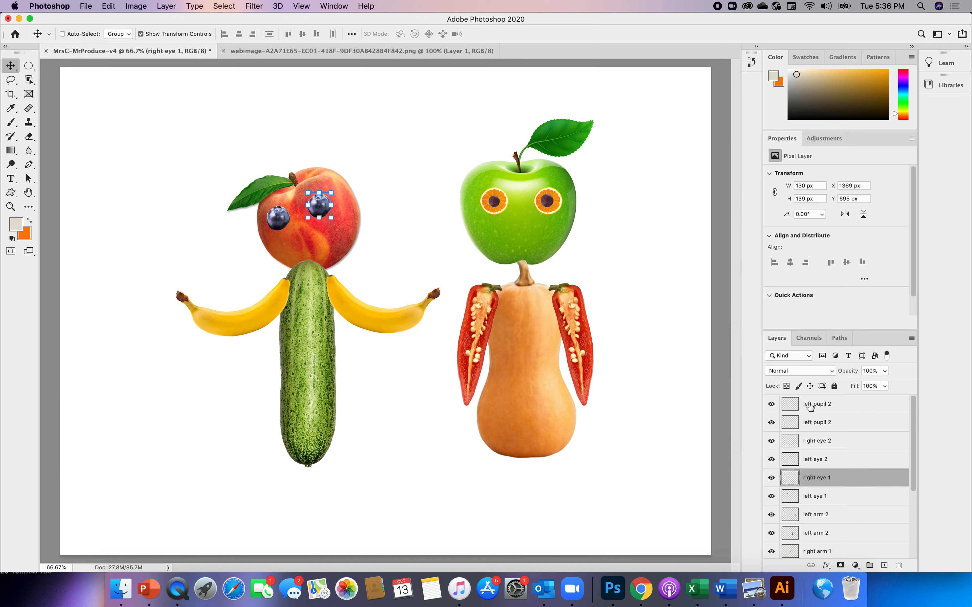
click(88, 7)
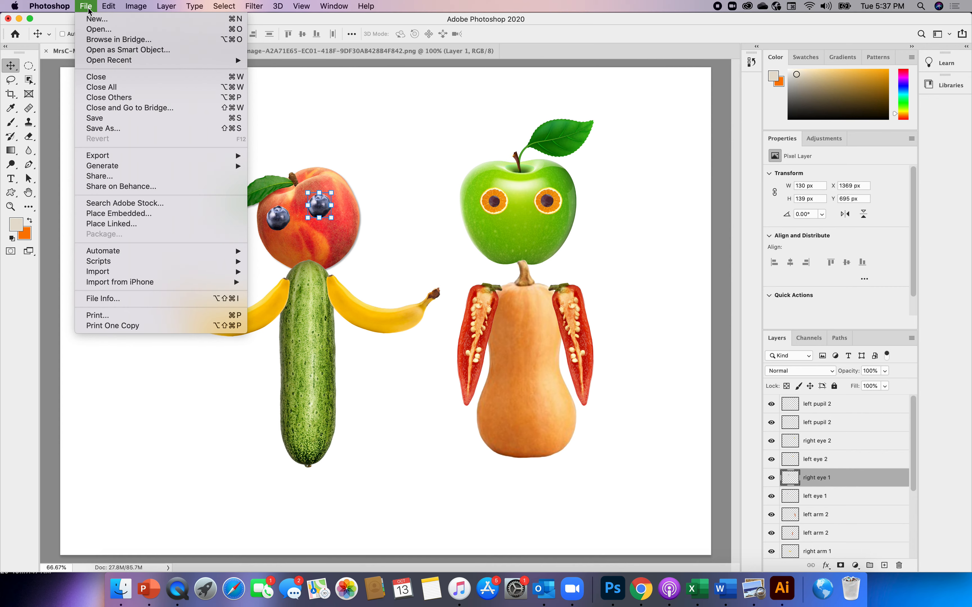
click(100, 29)
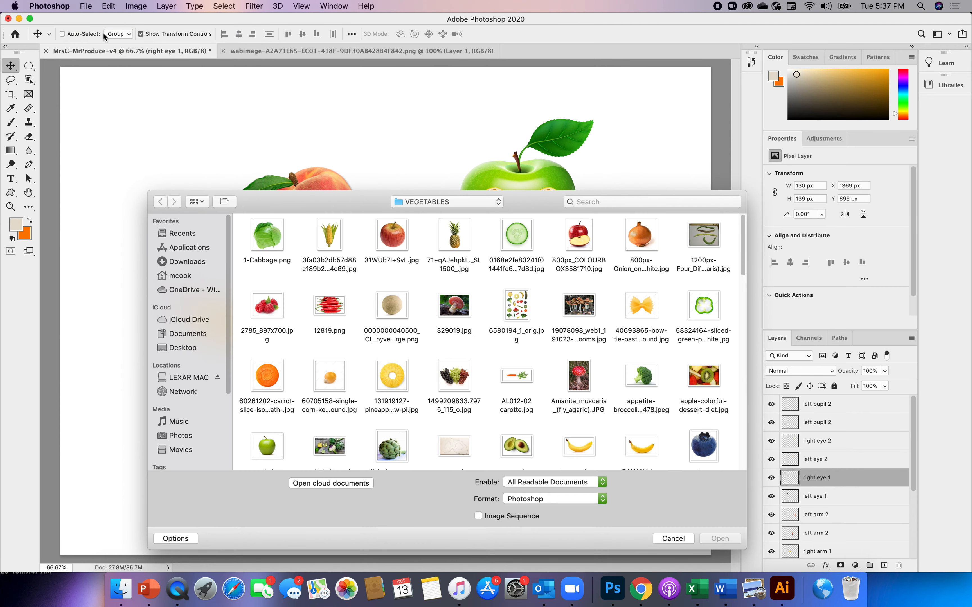
drag(534, 203, 517, 171)
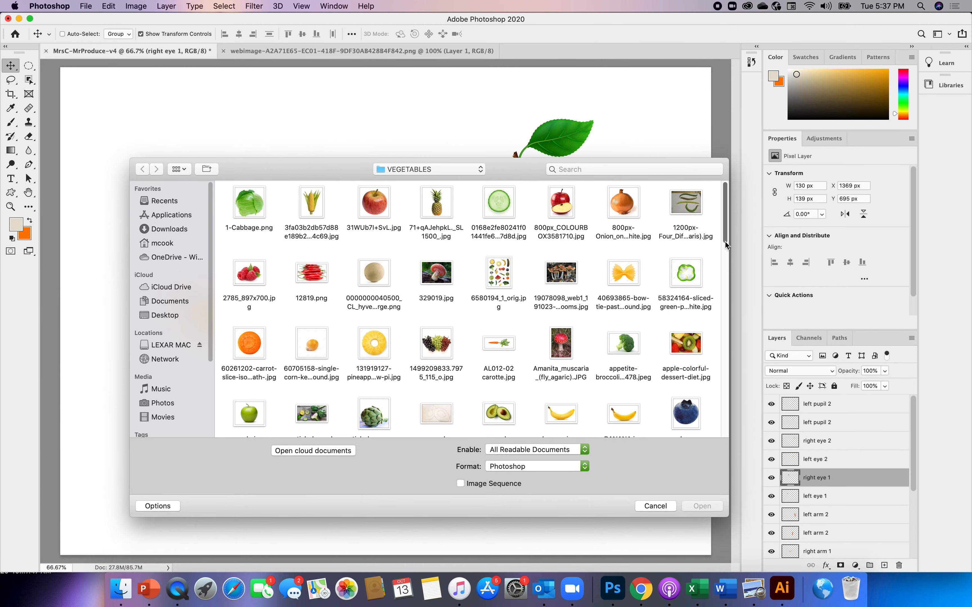
drag(724, 220, 742, 371)
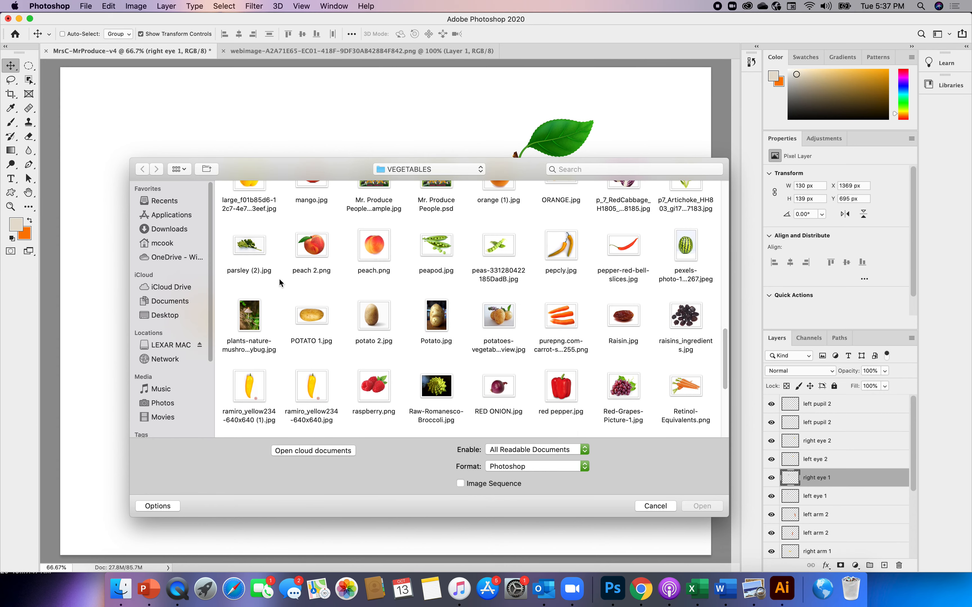
click(248, 249)
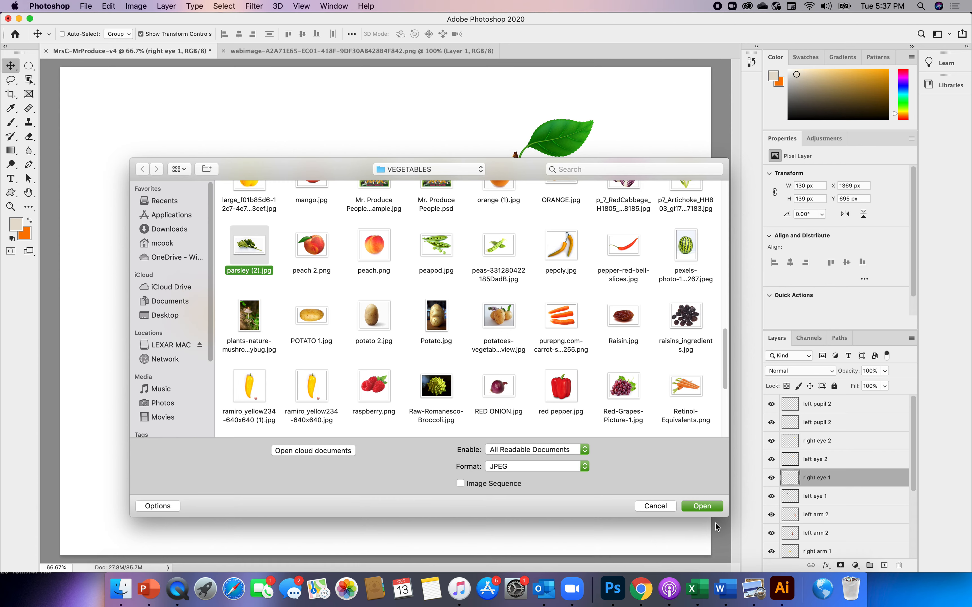
click(702, 506)
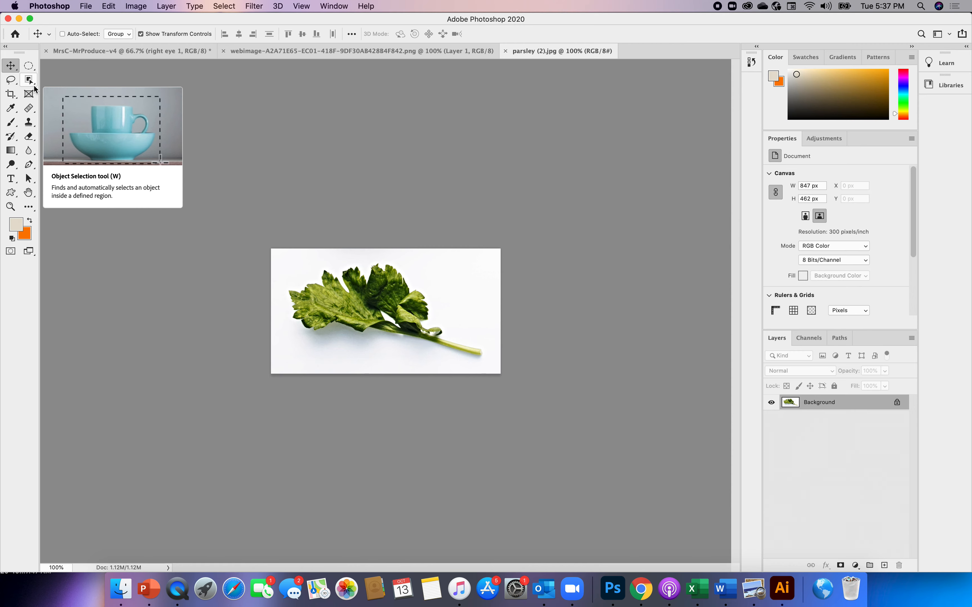
Outline the parsley sprig with the Magnetic Lasso and move the cut-out into the MrsC-MrProduce-v4 document, onto the apple.
drag(15, 82, 39, 101)
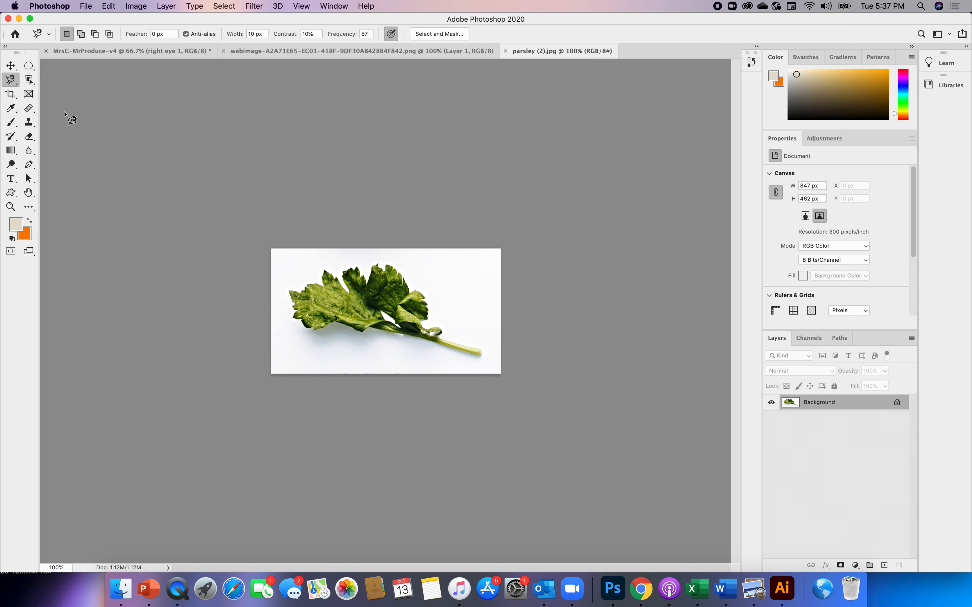
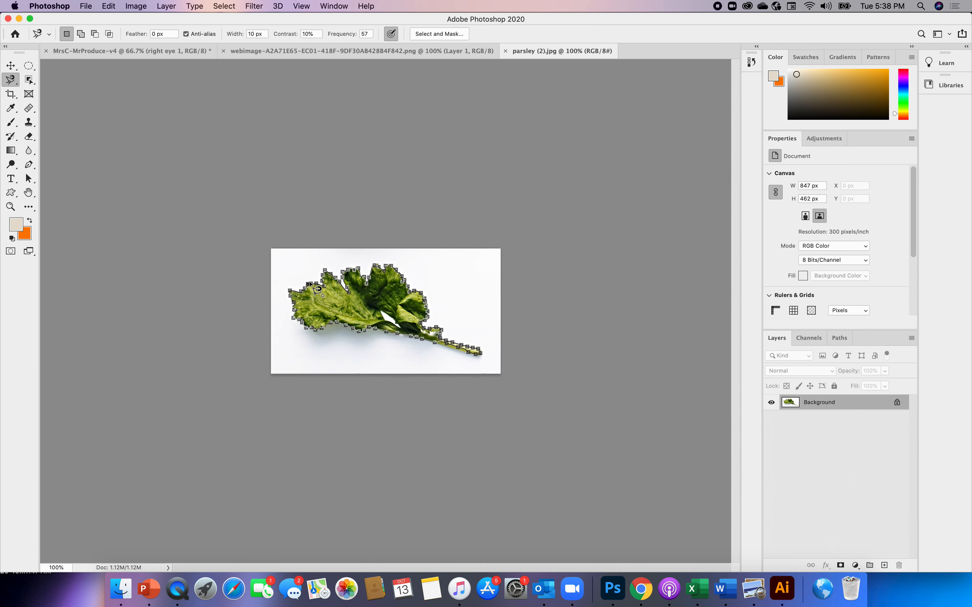
click(311, 284)
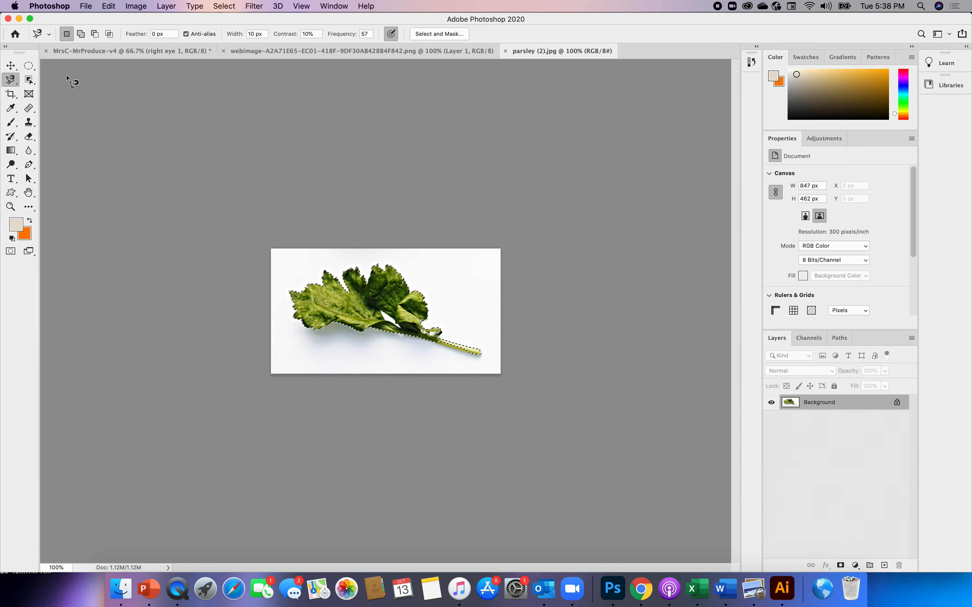
click(11, 65)
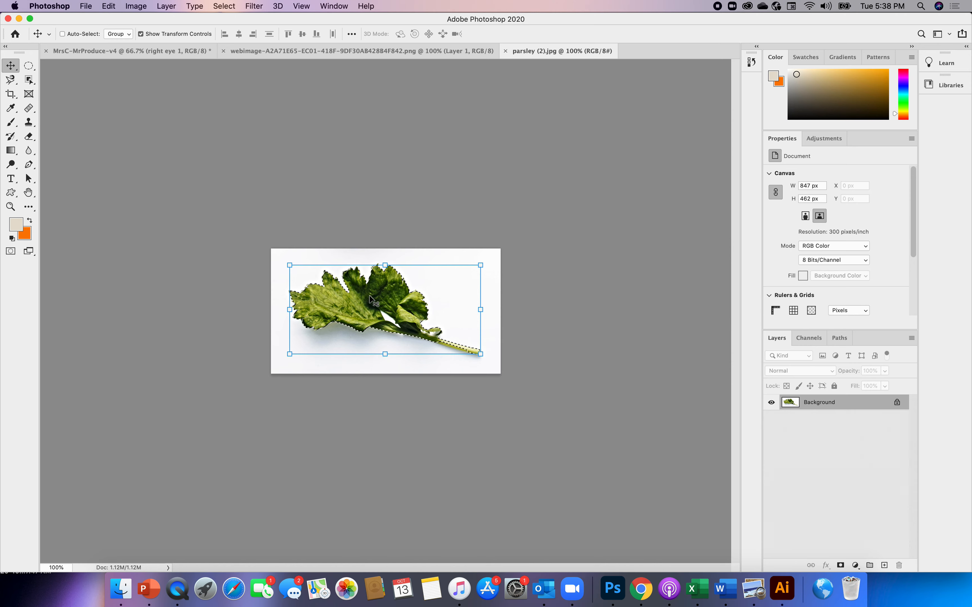
drag(373, 301, 169, 71)
click(160, 53)
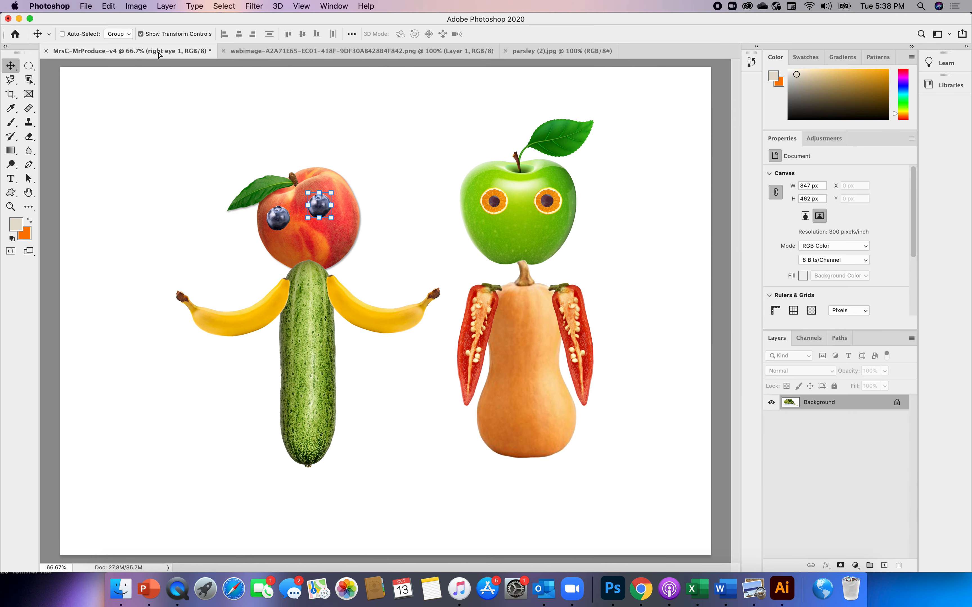
drag(504, 184, 506, 186)
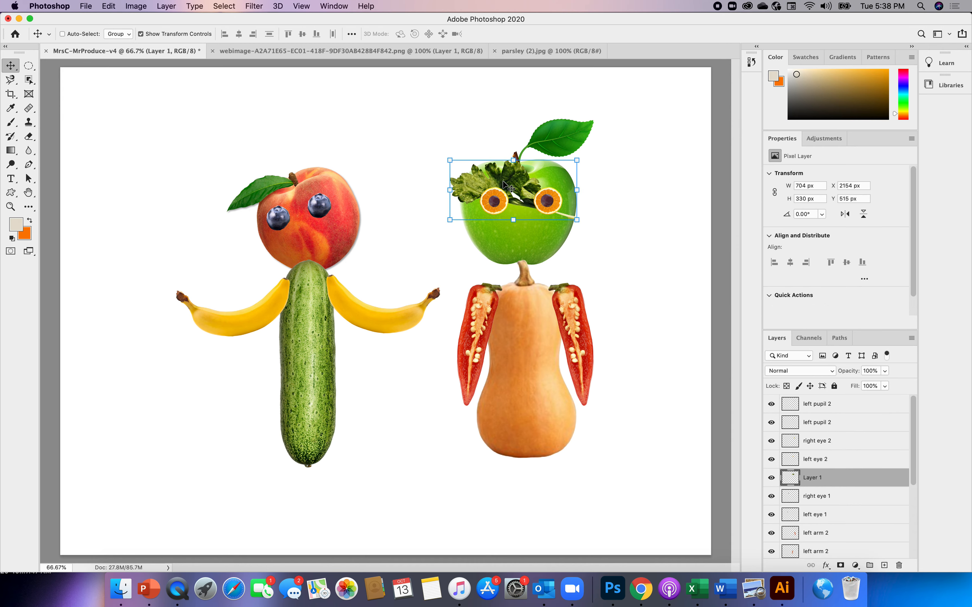
Scale the parsley to about 293 by 208 px and place it above the apple's left eye.
drag(449, 160, 484, 168)
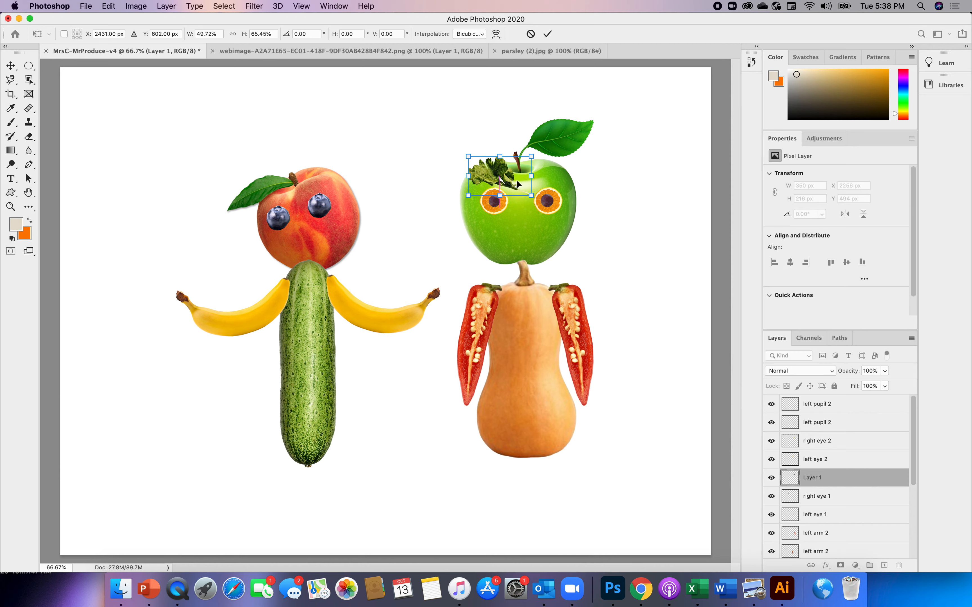
drag(529, 195, 521, 193)
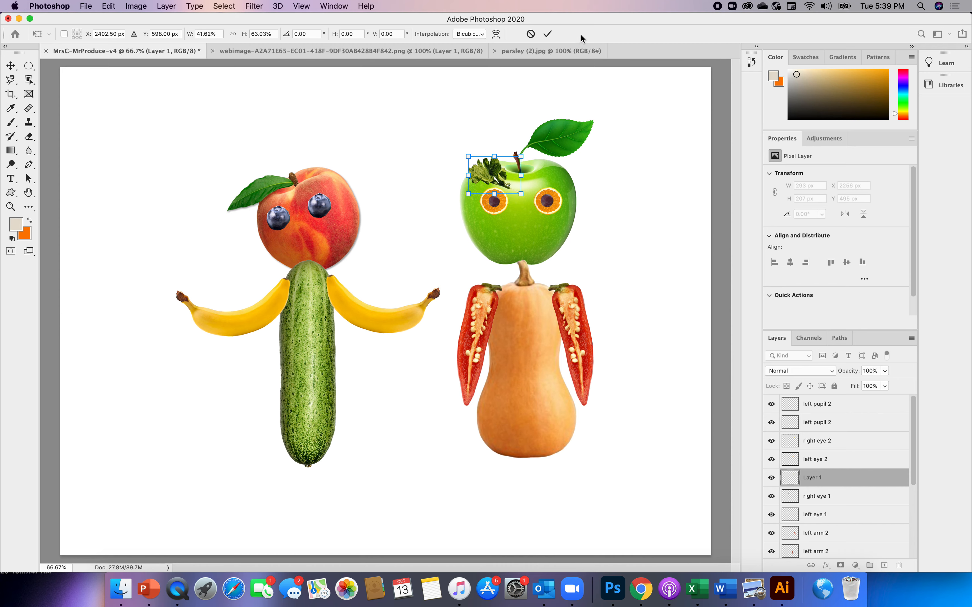
click(547, 34)
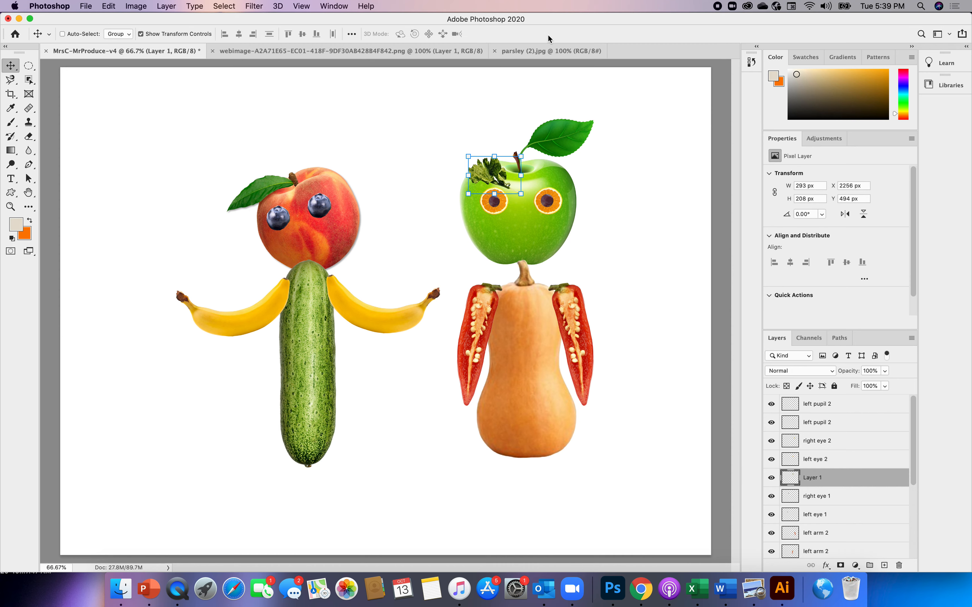
Add a Hue/Saturation adjustment layer clipped to the parsley layer and set its hue to -143.
click(165, 6)
mouse_move(205, 154)
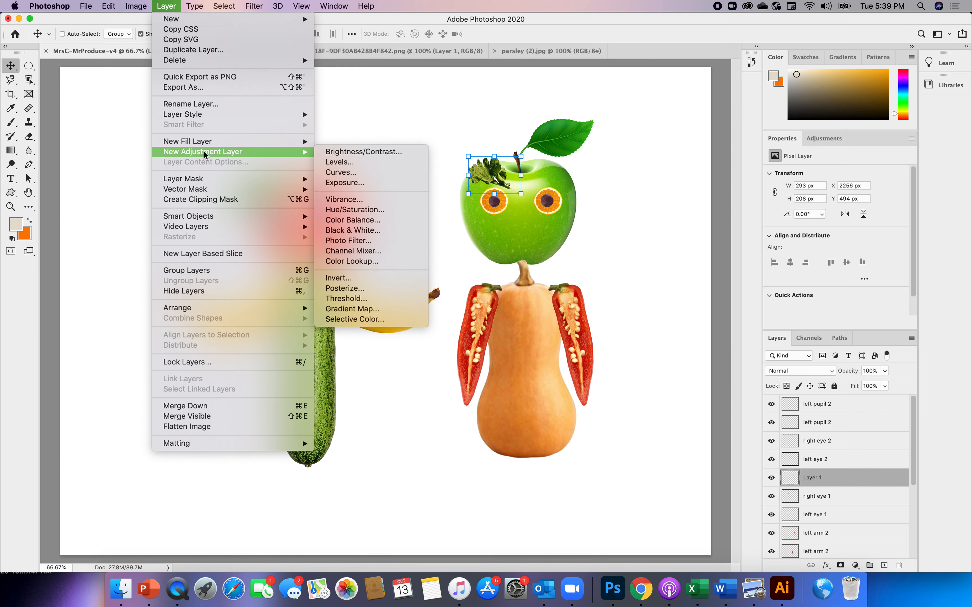
click(357, 210)
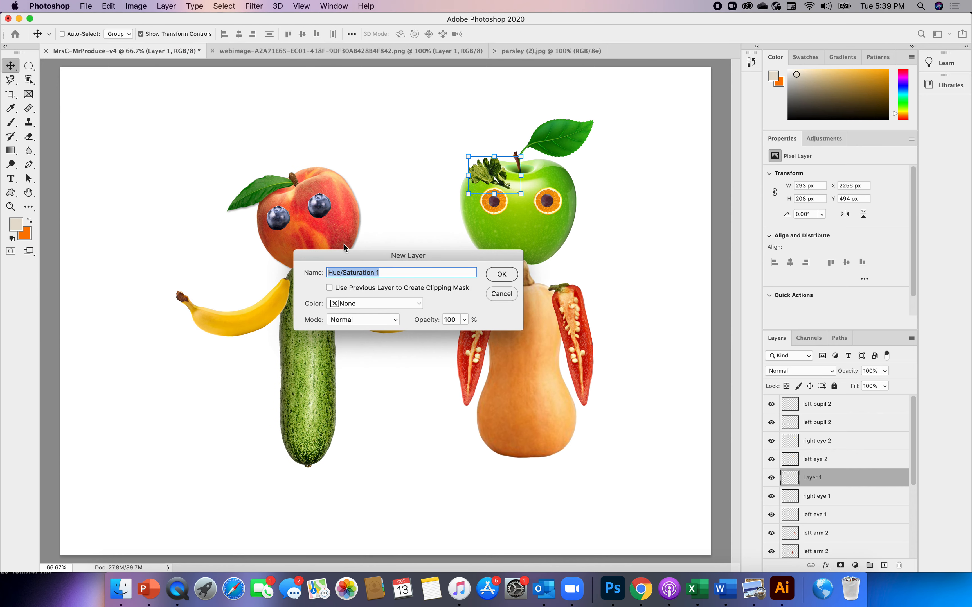
click(329, 287)
click(502, 274)
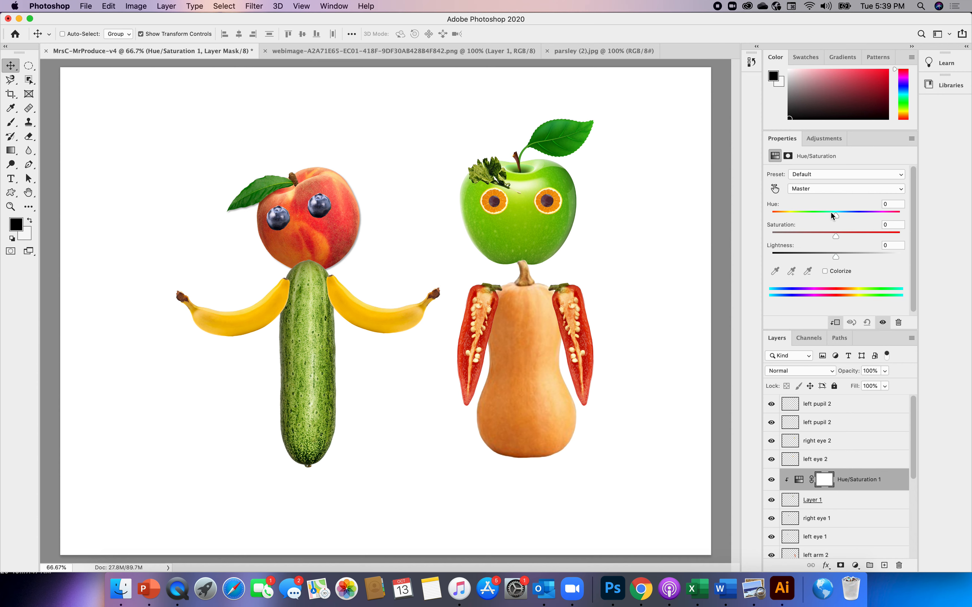
drag(835, 218, 782, 226)
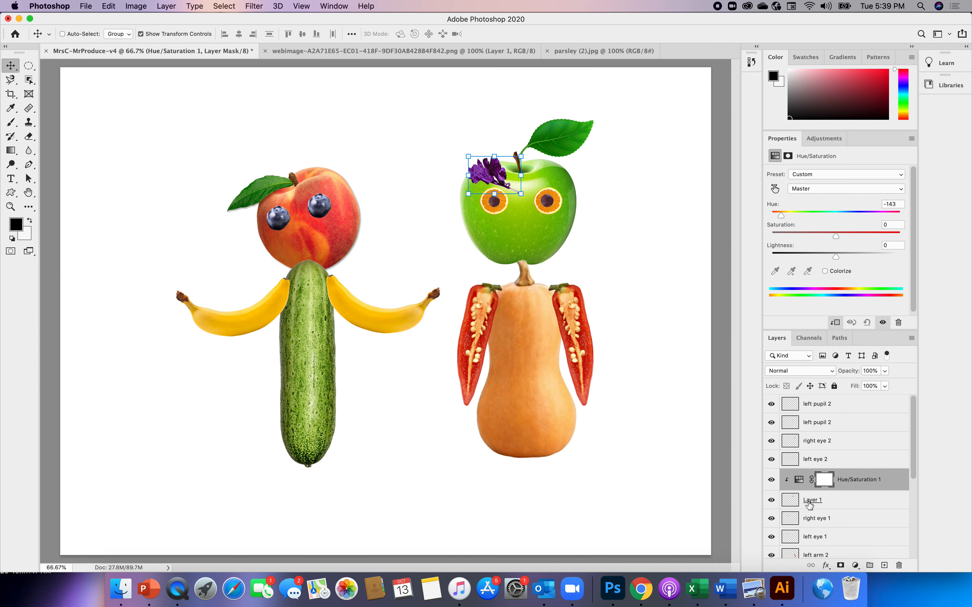
Rename the parsley layer as left eyebrow 2.
click(809, 503)
double_click(818, 502)
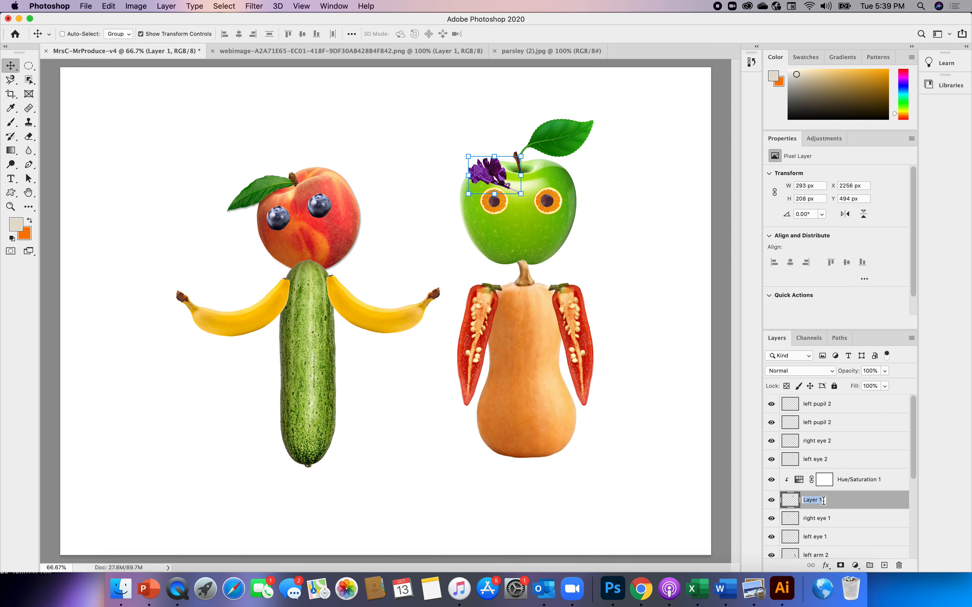
text(eyebrow)
double_click(810, 504)
text(left eyebrow 2)
key(Return)
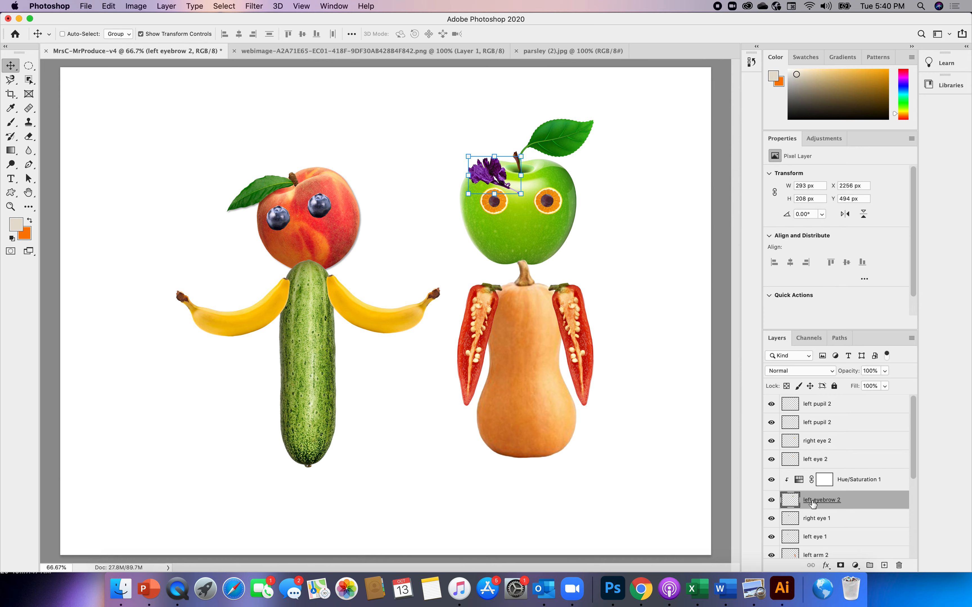
Try to duplicate the left eyebrow 2 layer, undo the copy, and delete the clipped Hue/Saturation adjustment layer.
key(super+c)
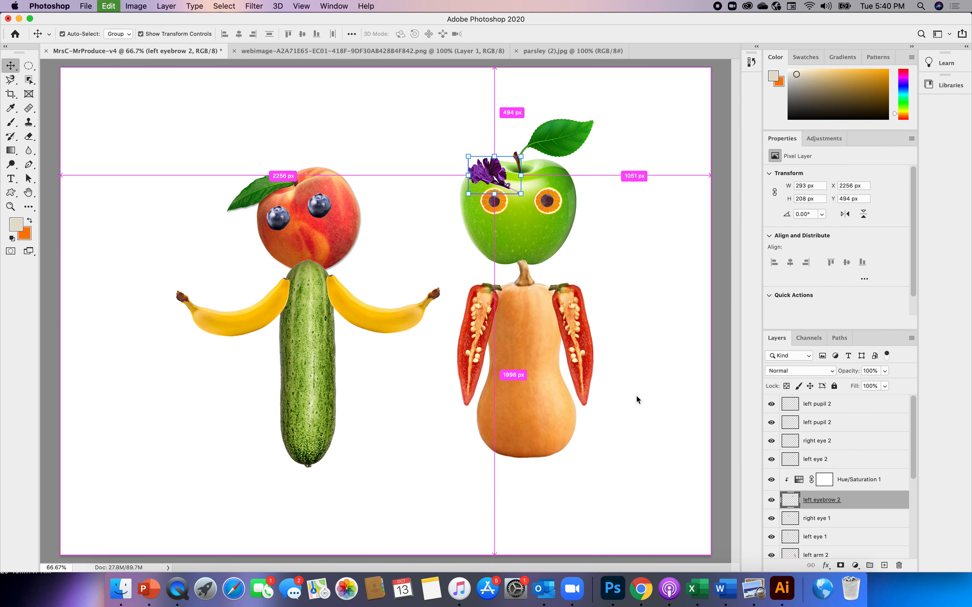
key(super+v)
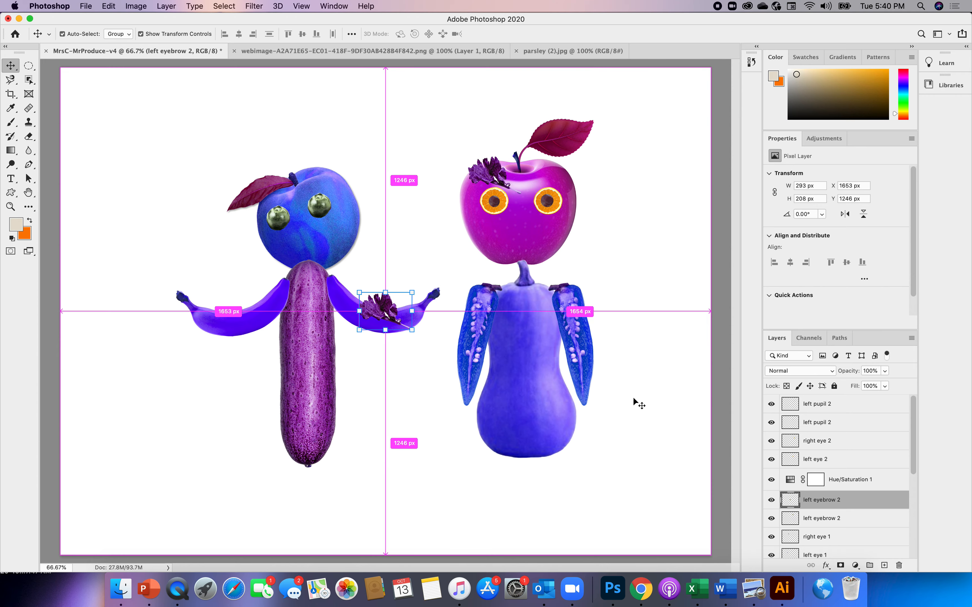
key(super+z)
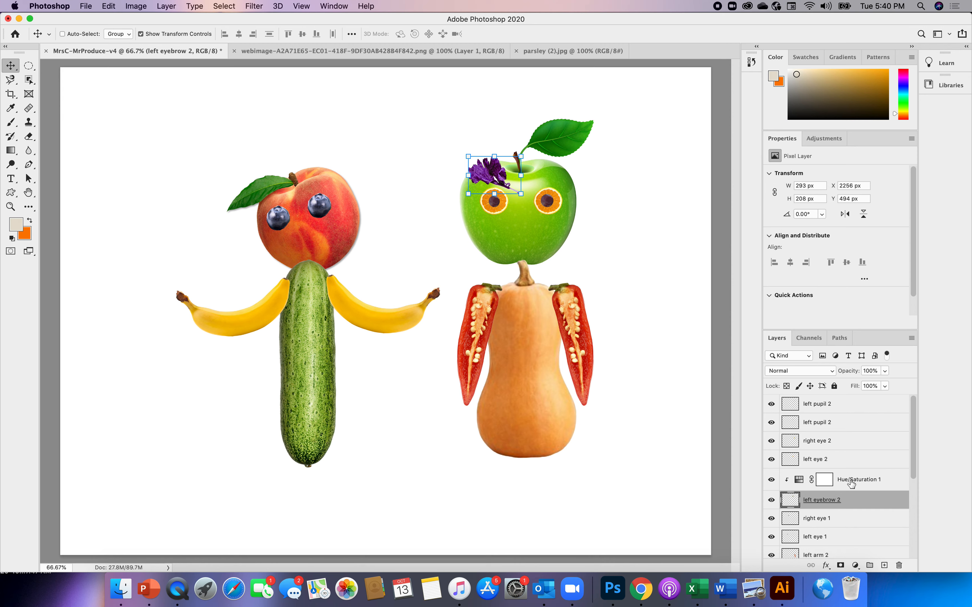
drag(848, 480, 899, 567)
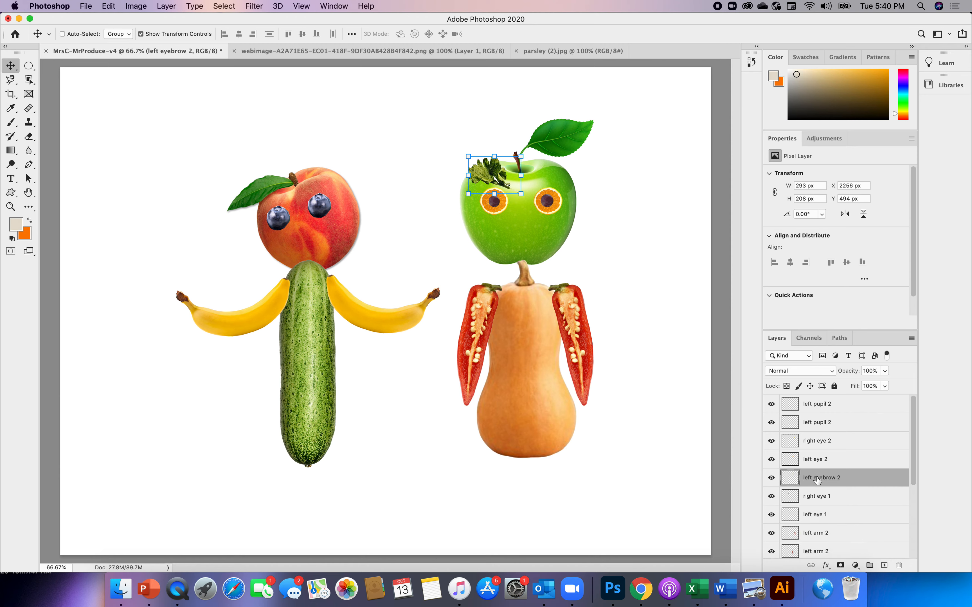
Duplicate the left eyebrow 2 layer and flip the parsley copy horizontally.
drag(817, 480, 386, 311)
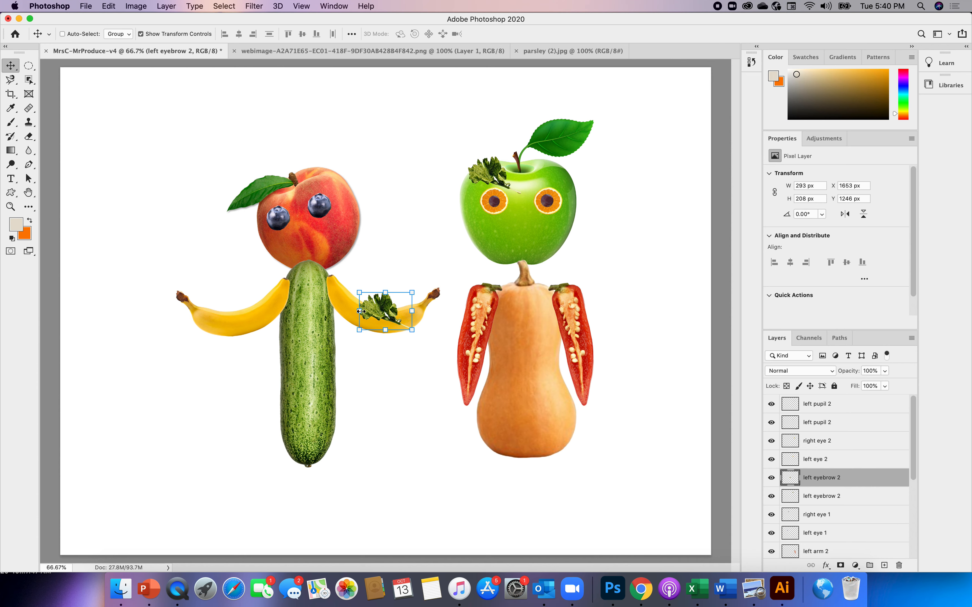
click(132, 8)
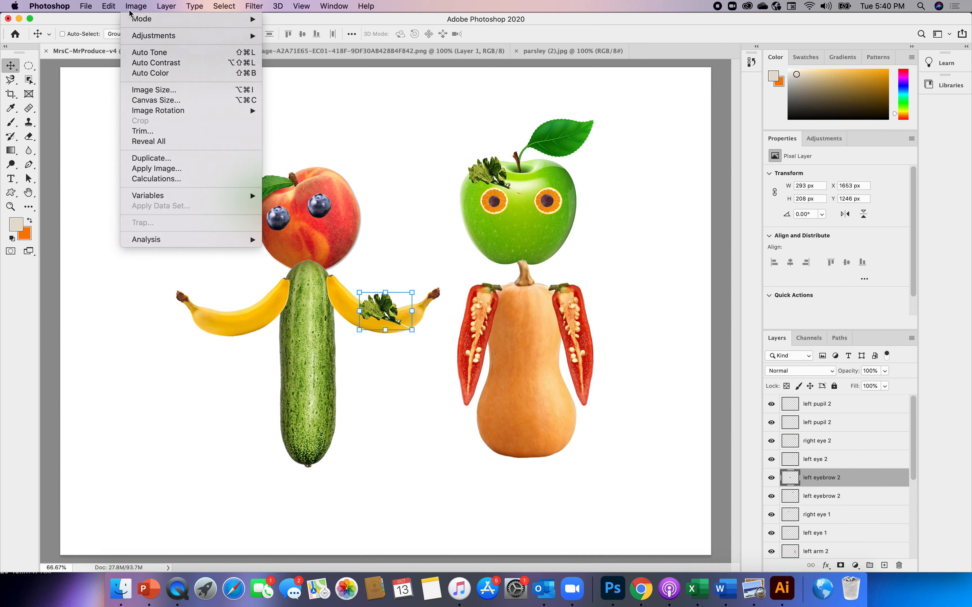
mouse_move(113, 8)
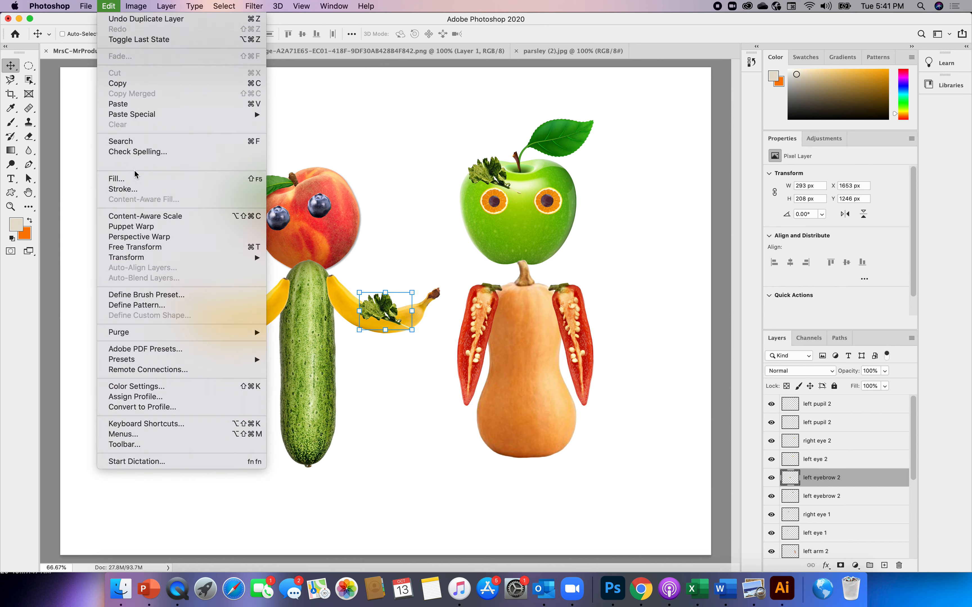
mouse_move(138, 260)
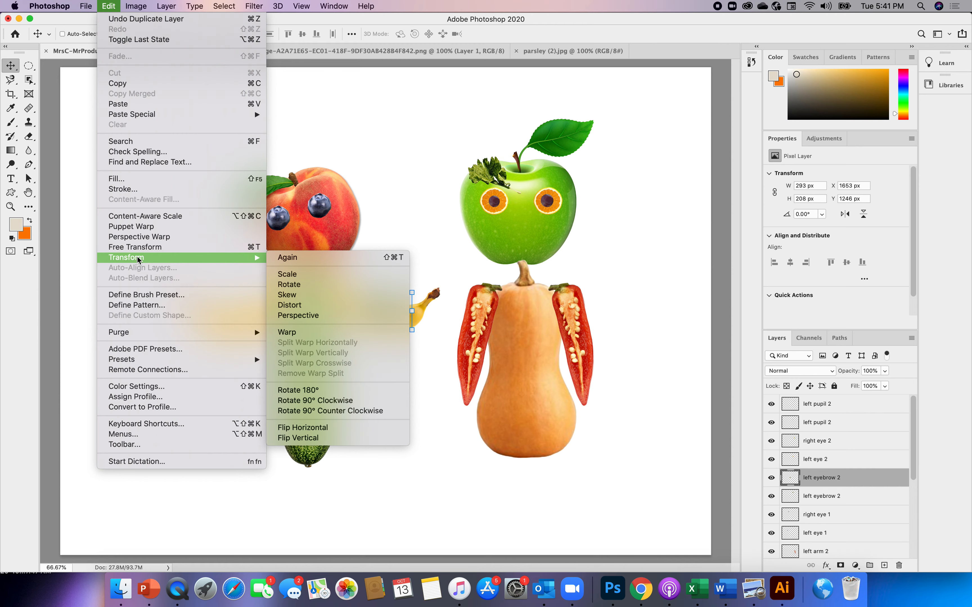
click(330, 439)
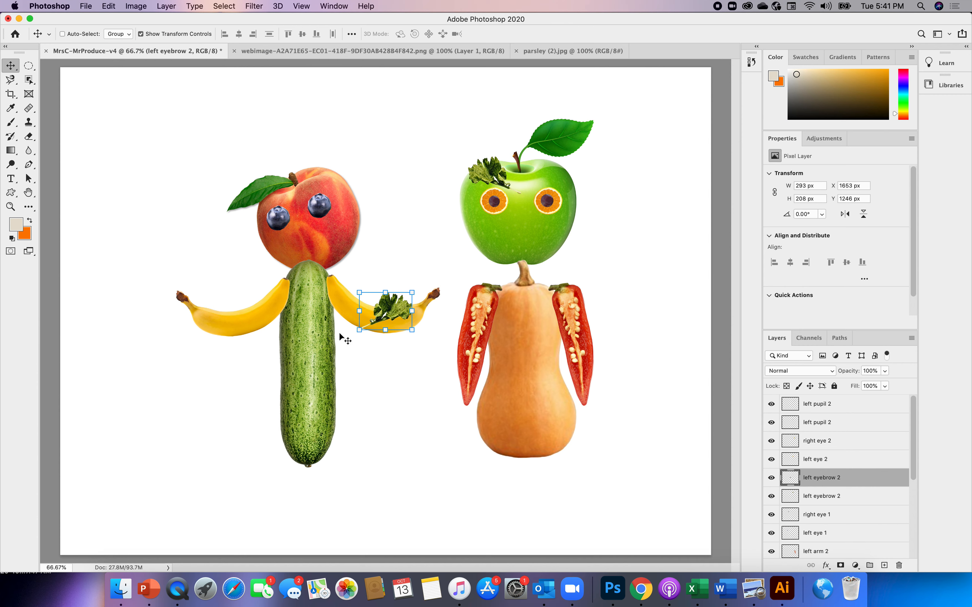
Place the flipped parsley copy as the eyebrow above the apple head's right-hand orange eye.
drag(388, 309, 553, 169)
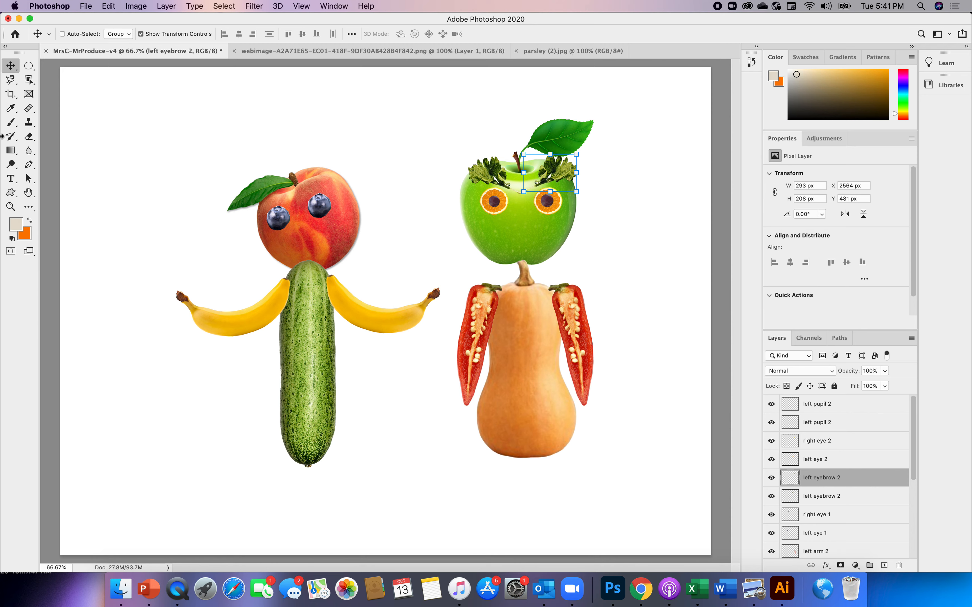
Erase the green leaf from the apple's stem on the Head 2 layer, keeping the stem.
click(30, 138)
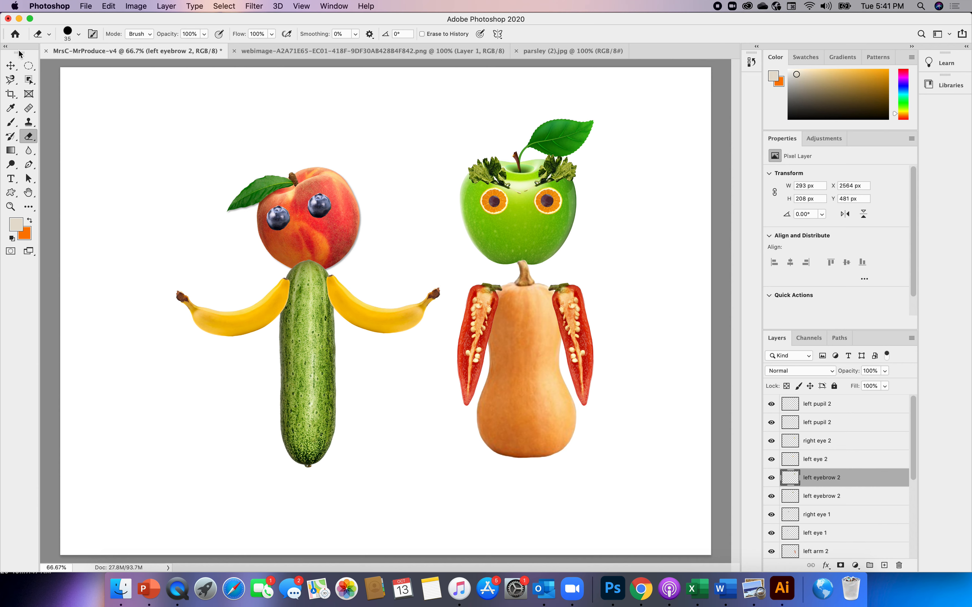
click(11, 68)
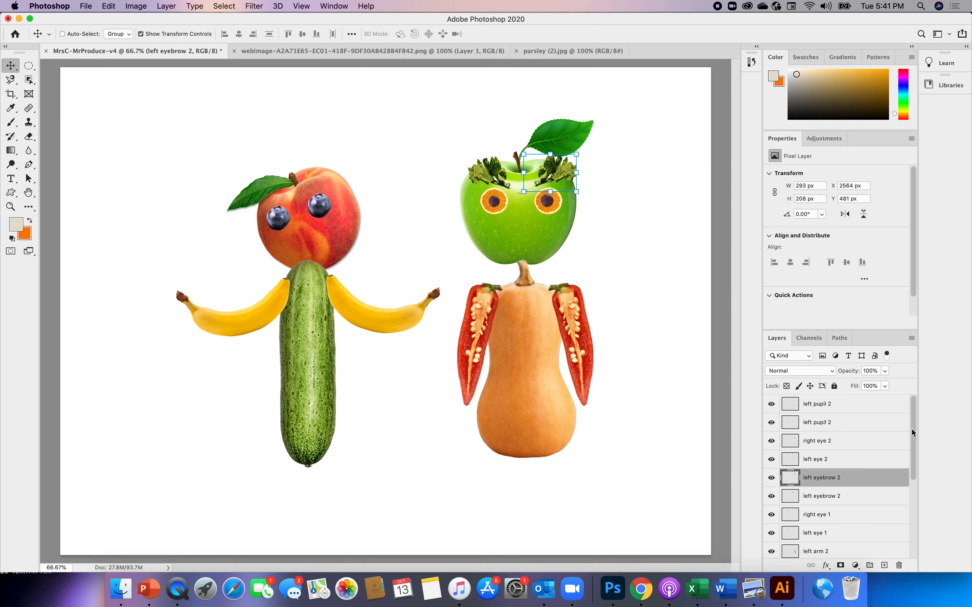
drag(912, 430, 919, 522)
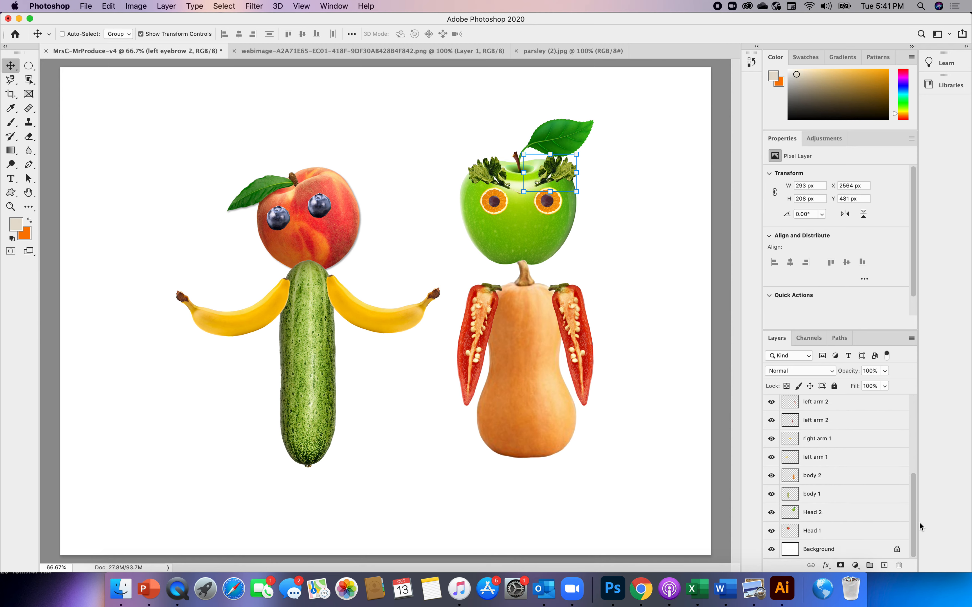
click(796, 517)
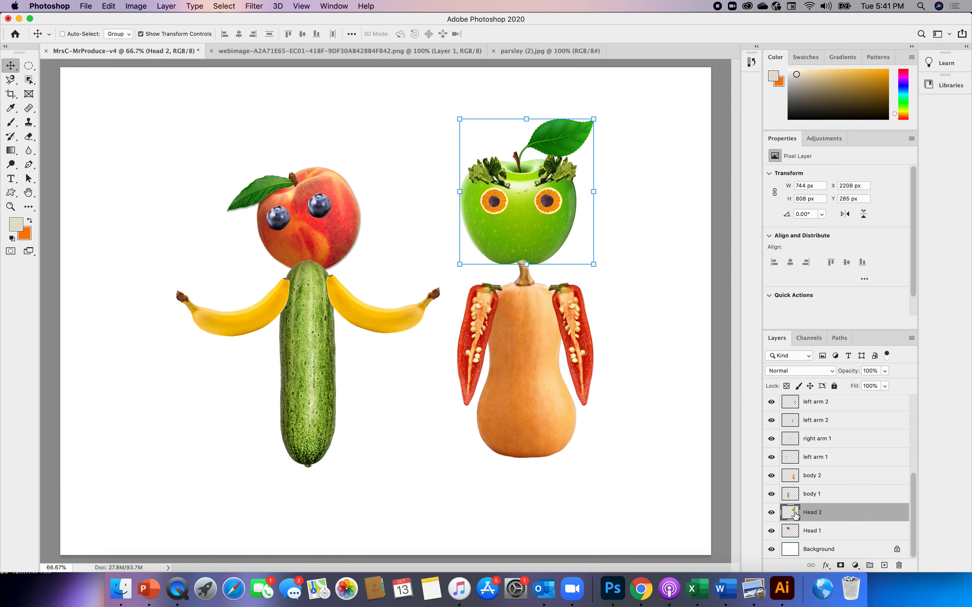
click(29, 138)
mouse_move(594, 138)
mouse_down()
mouse_move(578, 121)
mouse_move(606, 138)
mouse_move(587, 119)
mouse_move(596, 125)
mouse_move(589, 133)
mouse_move(554, 113)
mouse_move(591, 144)
mouse_move(549, 121)
mouse_move(577, 135)
mouse_move(562, 120)
mouse_move(582, 139)
mouse_move(540, 122)
mouse_move(585, 150)
mouse_move(536, 129)
mouse_move(558, 153)
mouse_up()
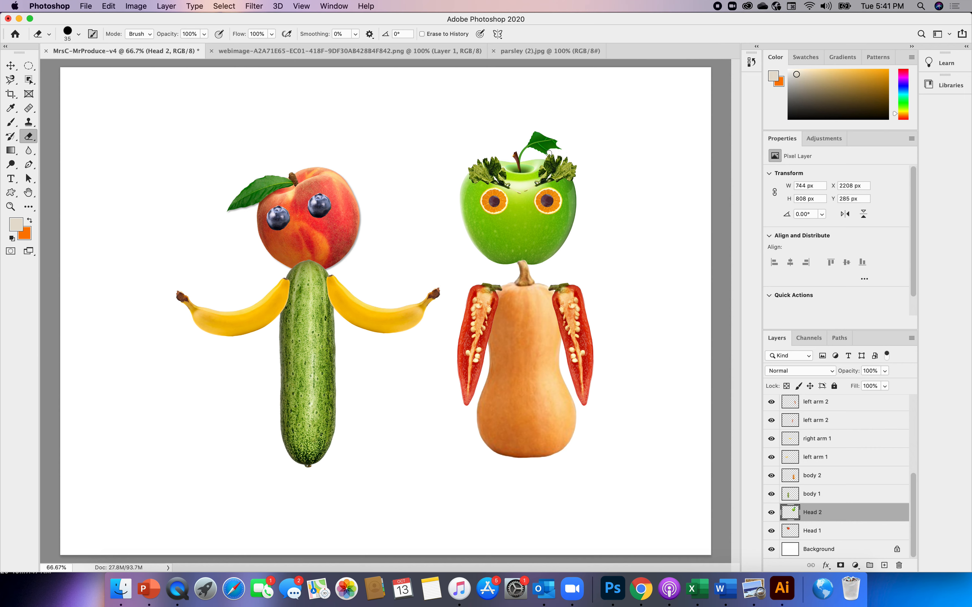
mouse_move(575, 162)
mouse_down()
mouse_move(543, 151)
mouse_move(554, 144)
mouse_move(543, 155)
mouse_move(565, 144)
mouse_move(533, 151)
mouse_move(548, 135)
mouse_move(539, 137)
mouse_move(537, 125)
mouse_move(526, 153)
mouse_up()
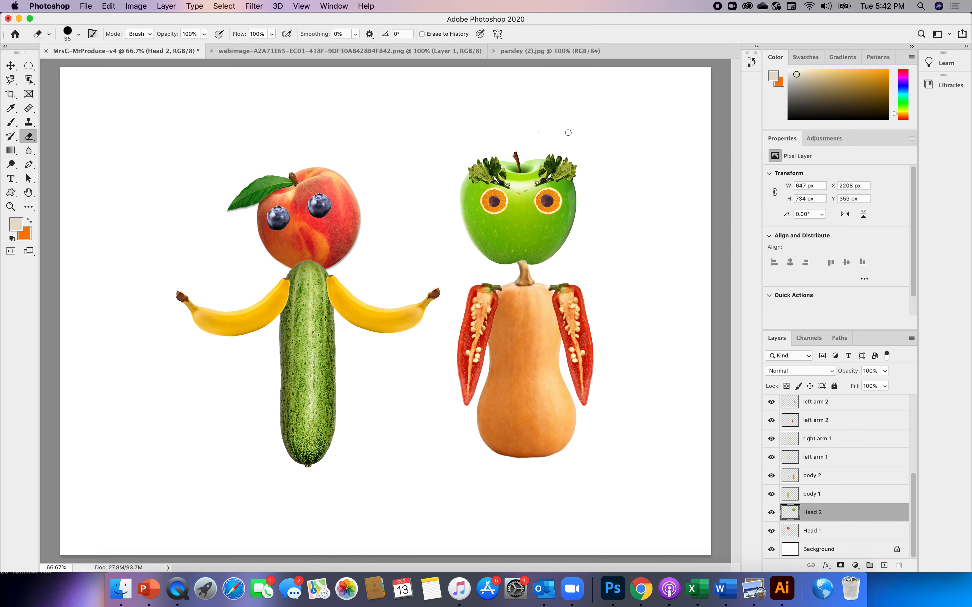
click(11, 66)
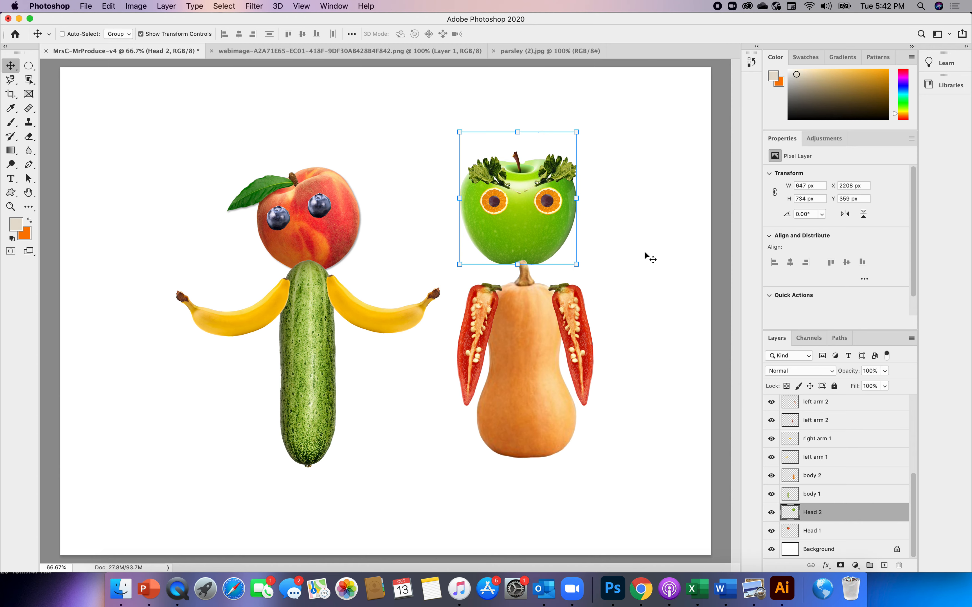
Close the two used source images and open the purepng.com sliced carrots PNG from the VEGETABLES folder.
click(212, 51)
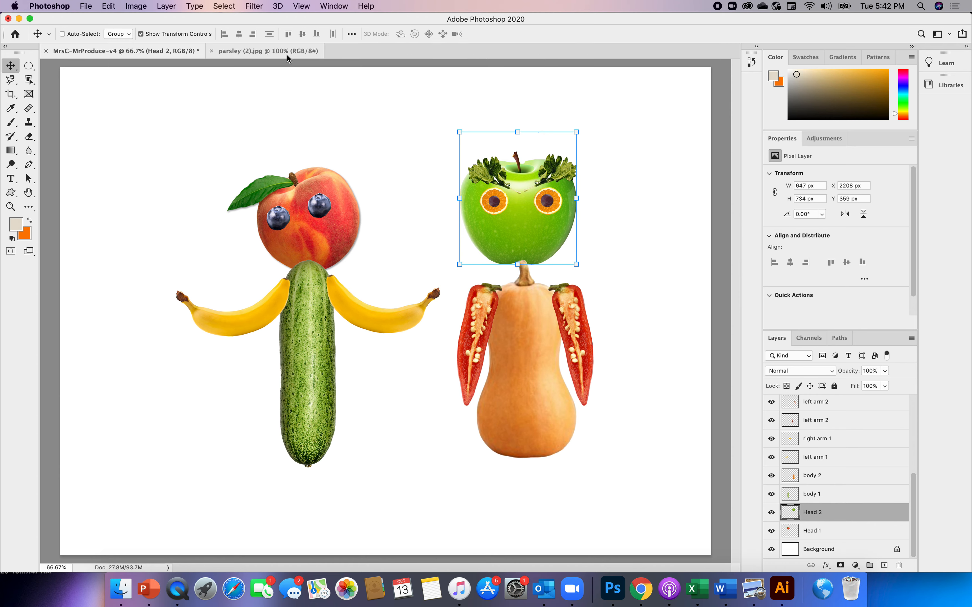
click(212, 51)
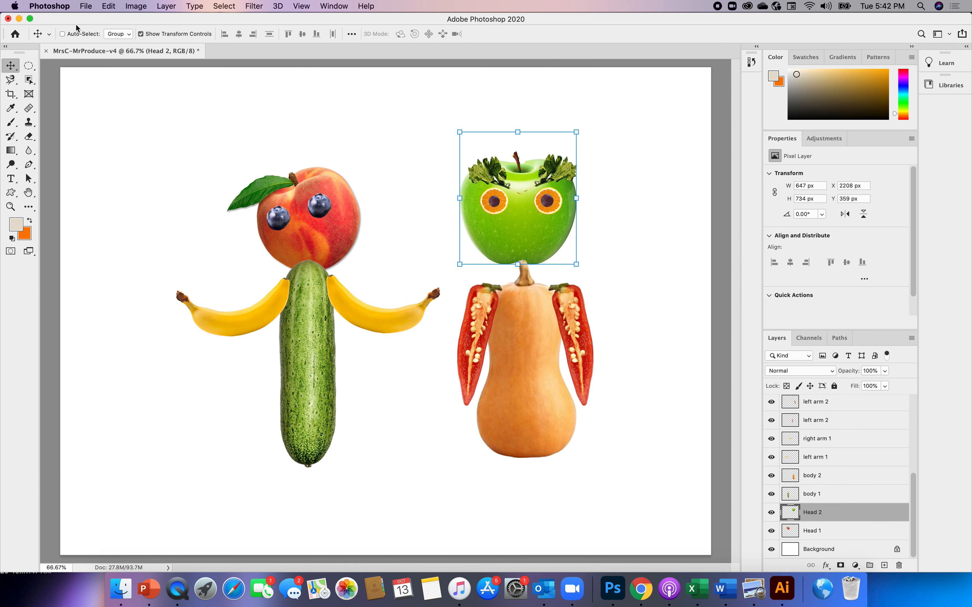
click(86, 5)
click(100, 34)
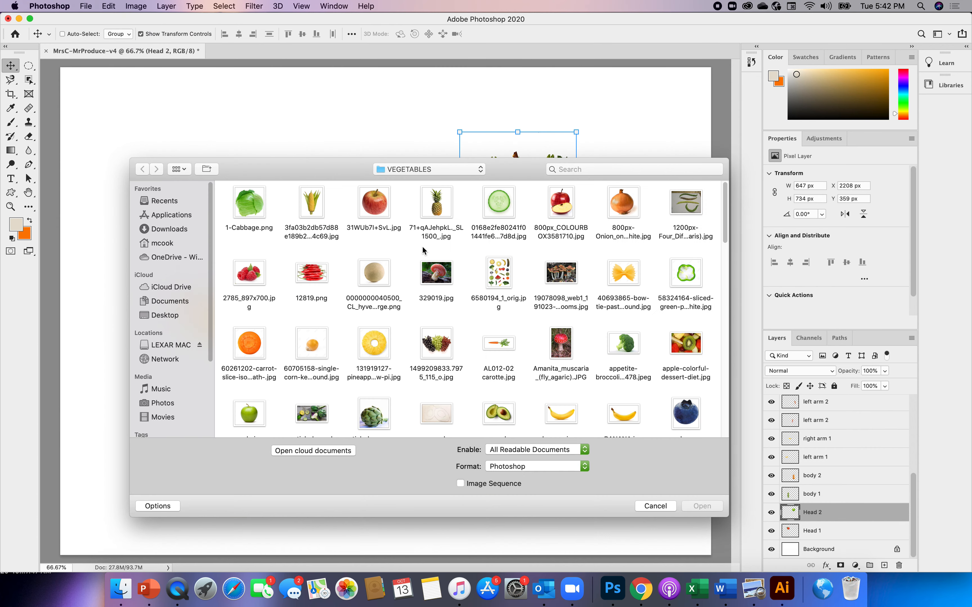
drag(727, 207, 730, 324)
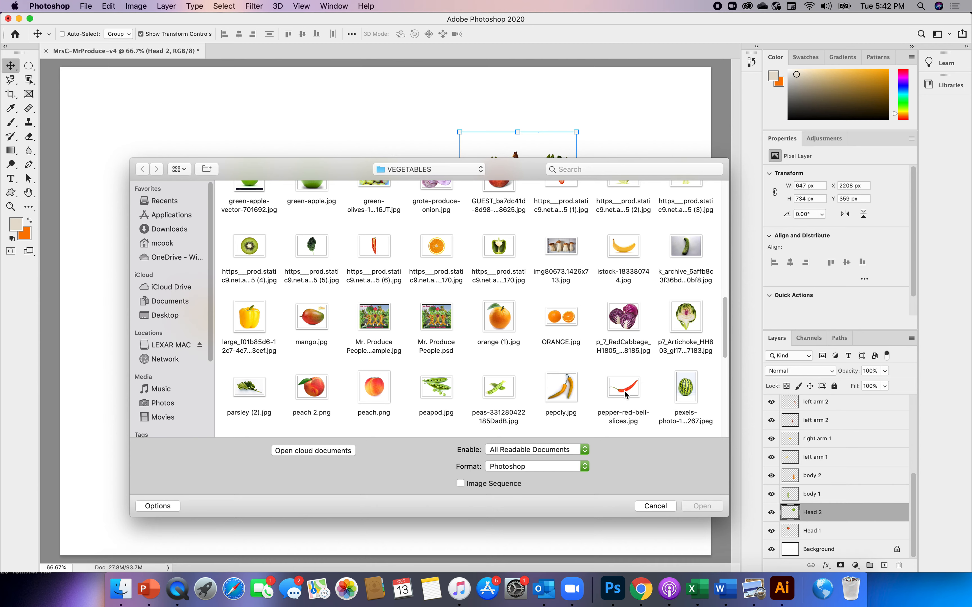
drag(726, 318, 727, 369)
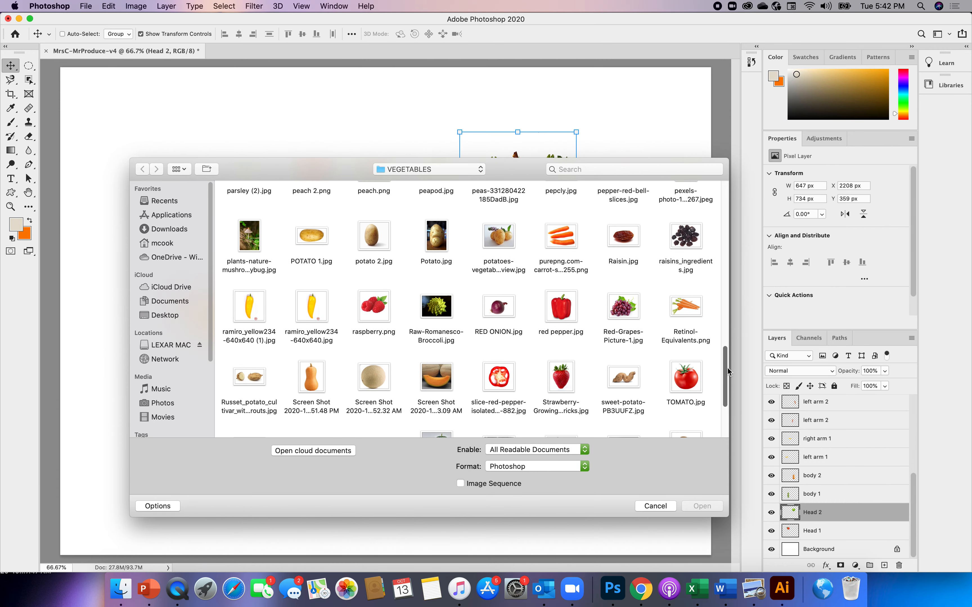
click(572, 236)
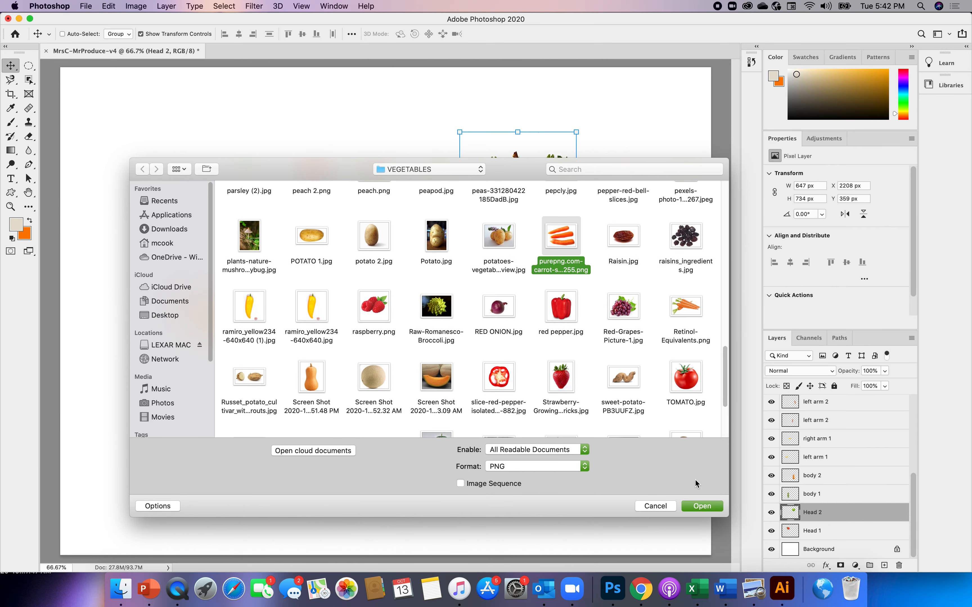
click(702, 507)
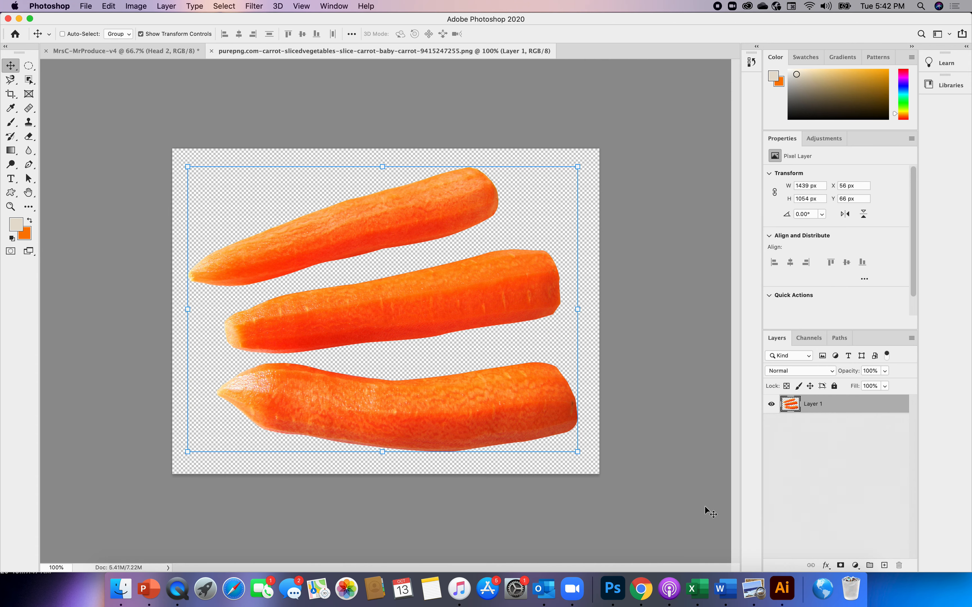
Select the uppermost carrot with the Quick Selection tool at a 25 px brush size.
mouse_move(464, 397)
mouse_down()
mouse_move(459, 384)
mouse_move(478, 387)
mouse_move(472, 398)
mouse_up()
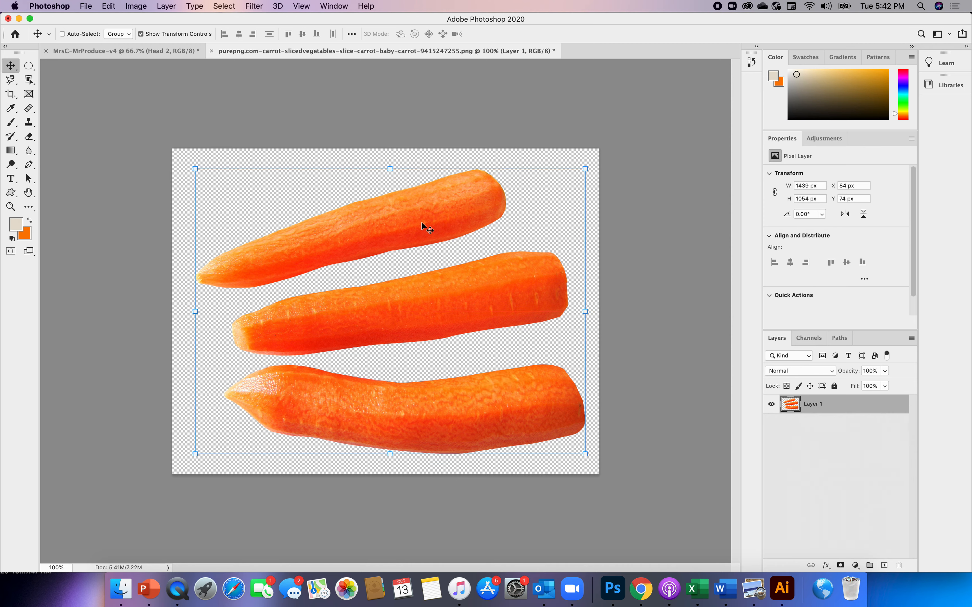
click(32, 87)
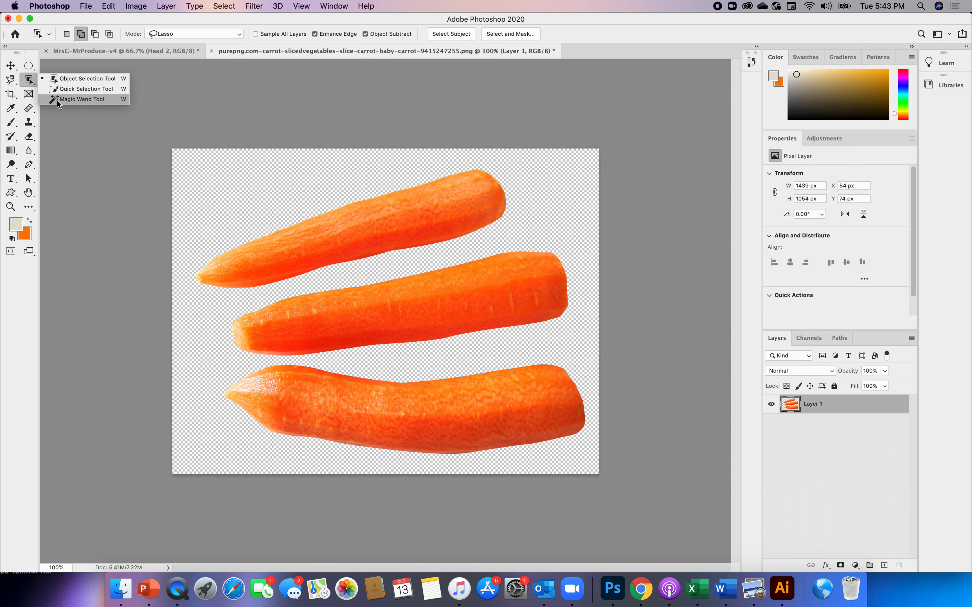
click(57, 89)
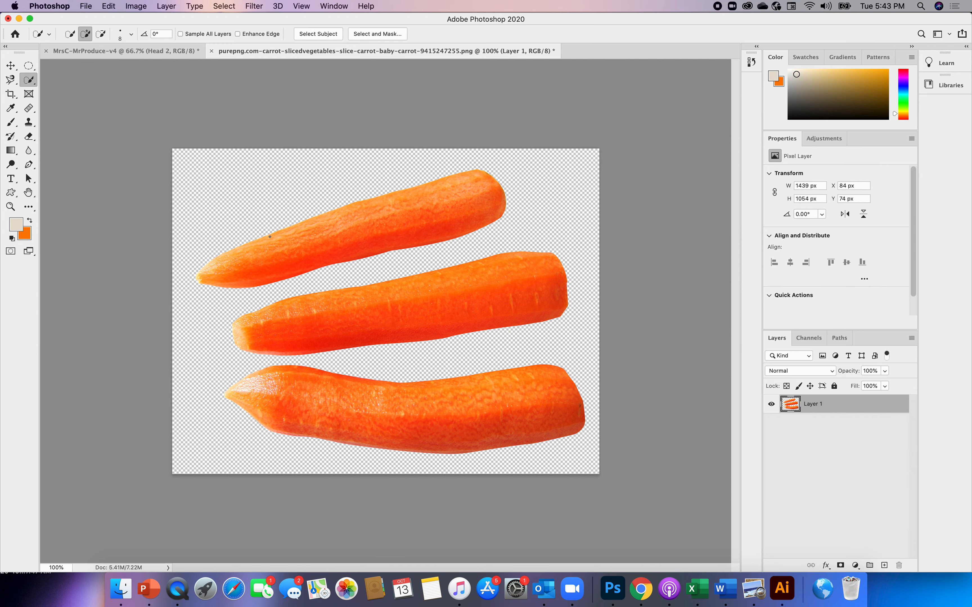
click(131, 35)
drag(75, 67, 82, 66)
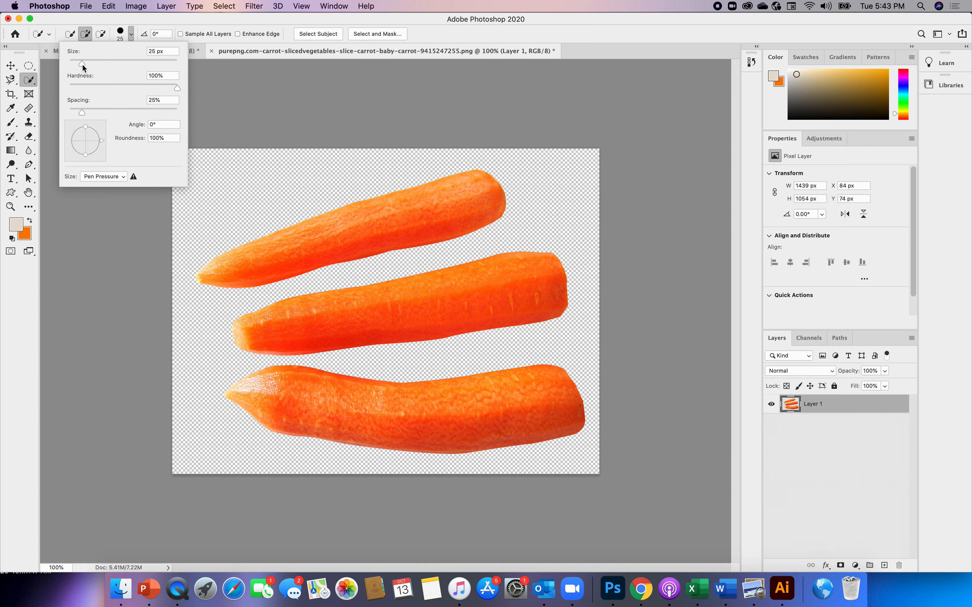
click(268, 253)
drag(270, 252, 354, 231)
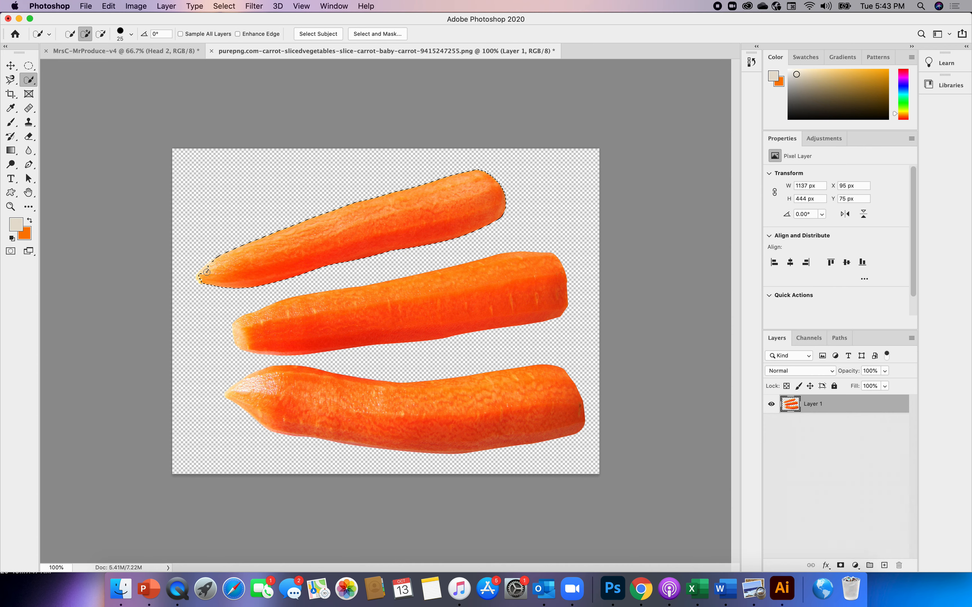
Add the carrot's pointed tip to the selection with a 13 px brush.
click(131, 34)
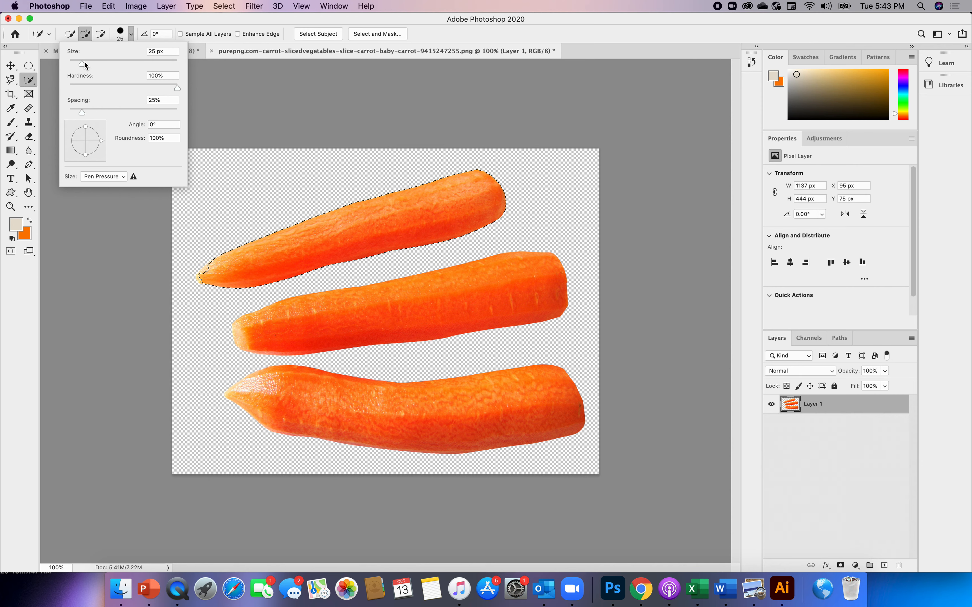
drag(84, 62, 76, 62)
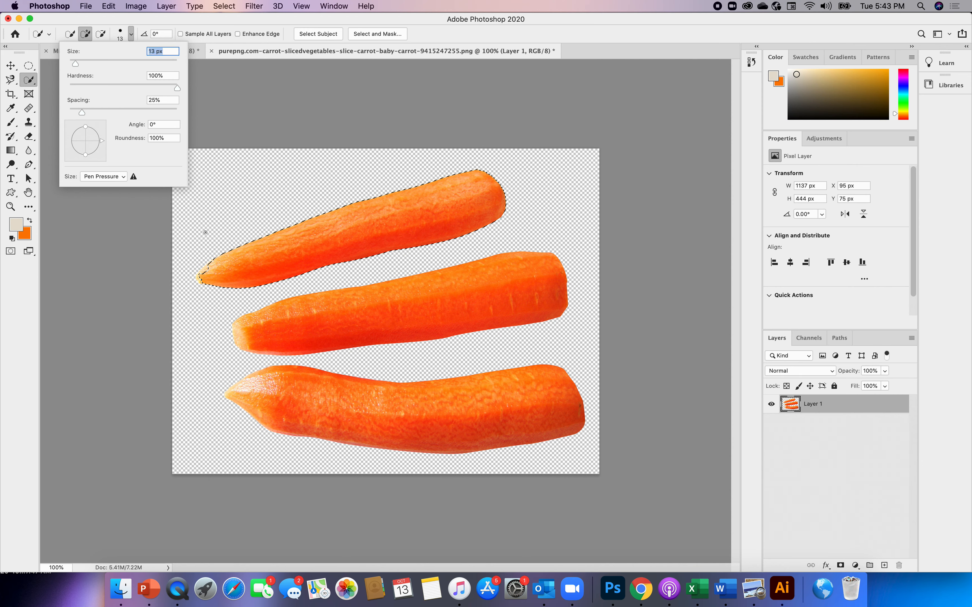
click(205, 272)
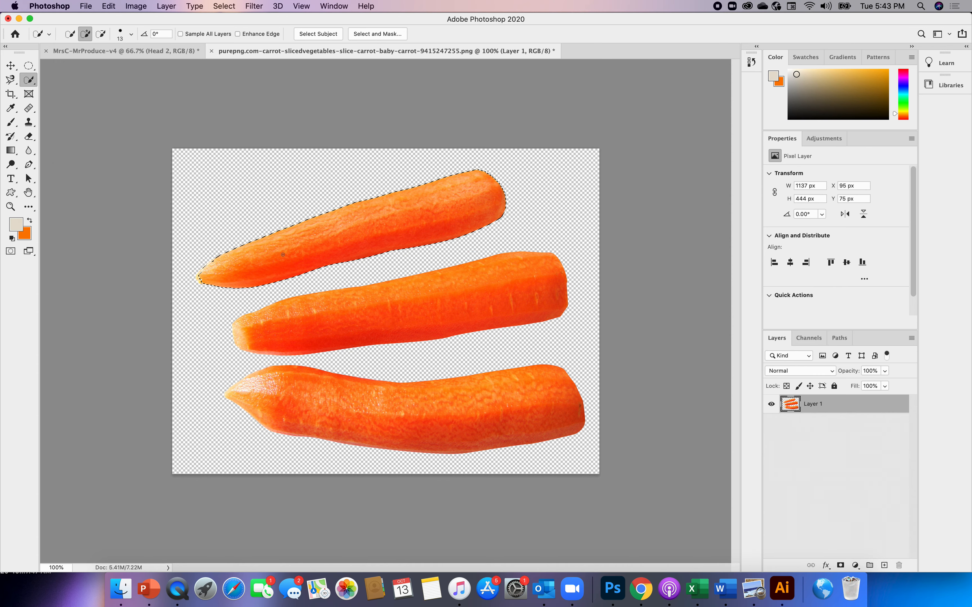
Move the selected carrot into the MrsC-MrProduce-v4 document, above the peach head.
click(11, 65)
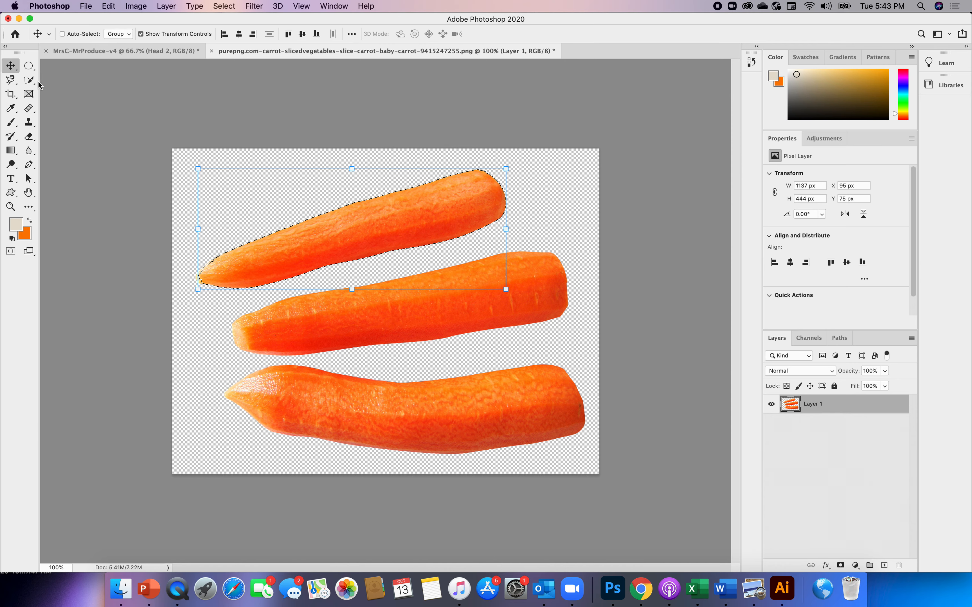
drag(364, 229, 131, 48)
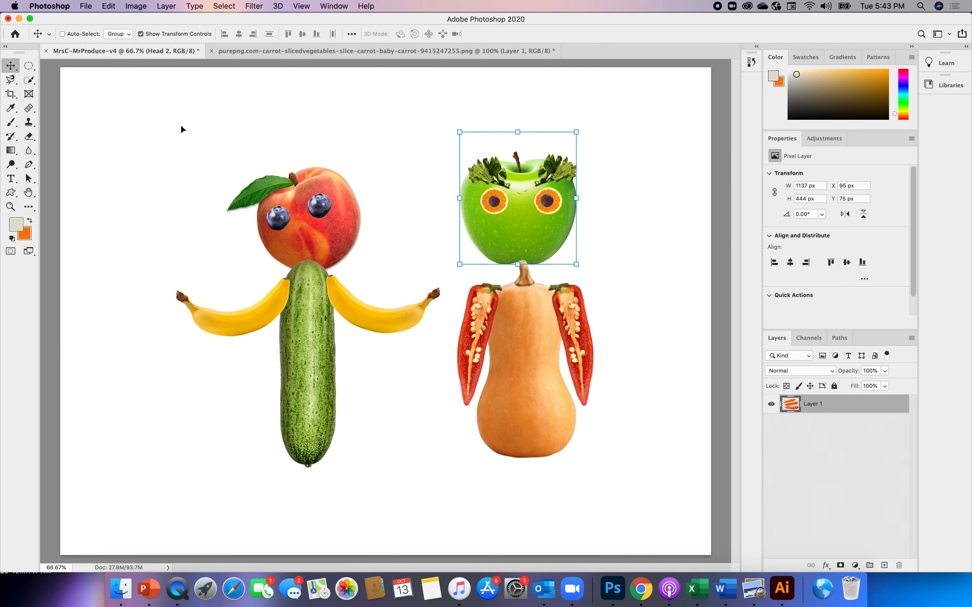
drag(307, 146, 323, 147)
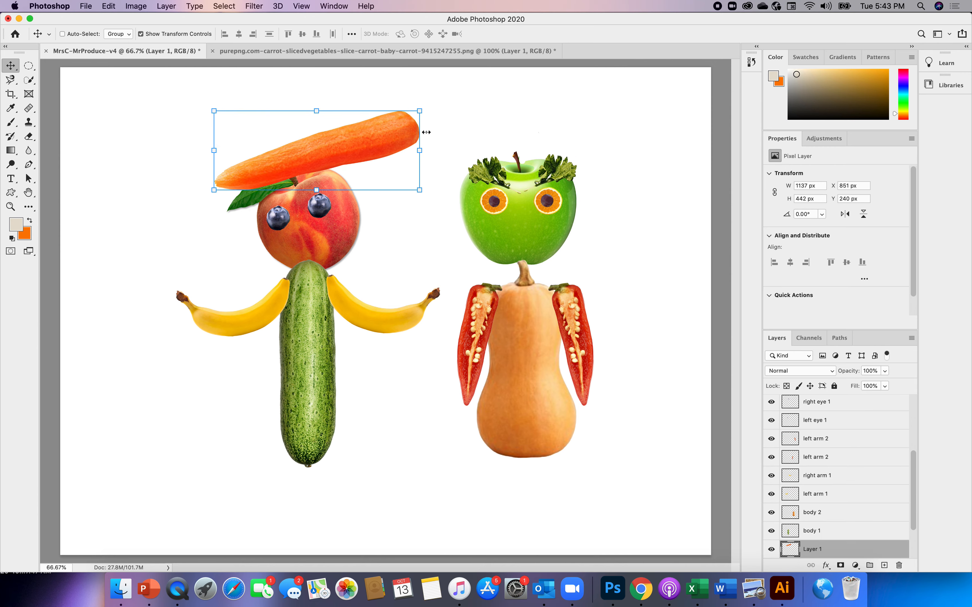
Scale the carrot to 25.51% width and 45.48% height, rotate it to -63.62°, and position it as the apple's nose.
drag(420, 113, 266, 155)
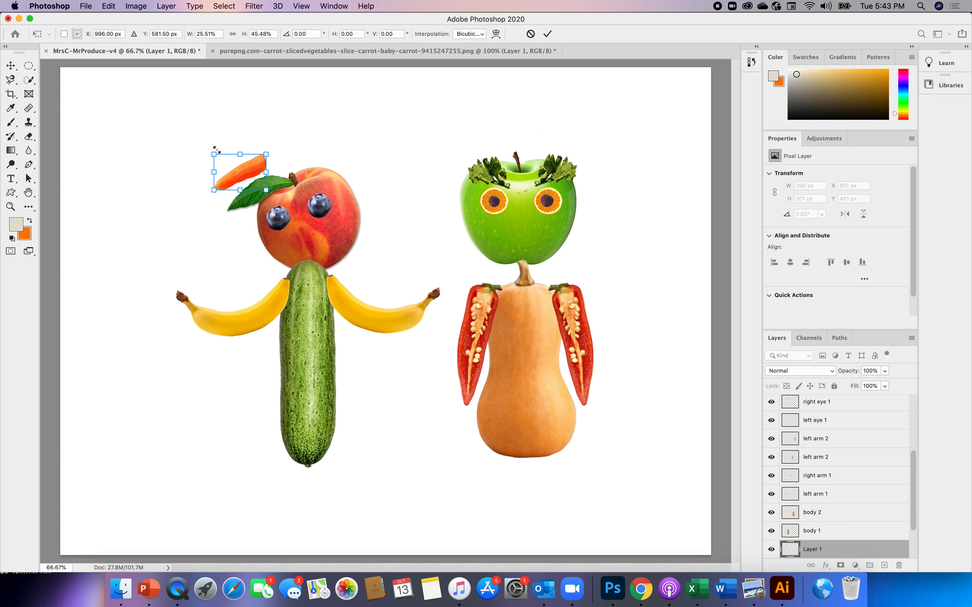
drag(202, 151, 523, 219)
drag(509, 183, 510, 183)
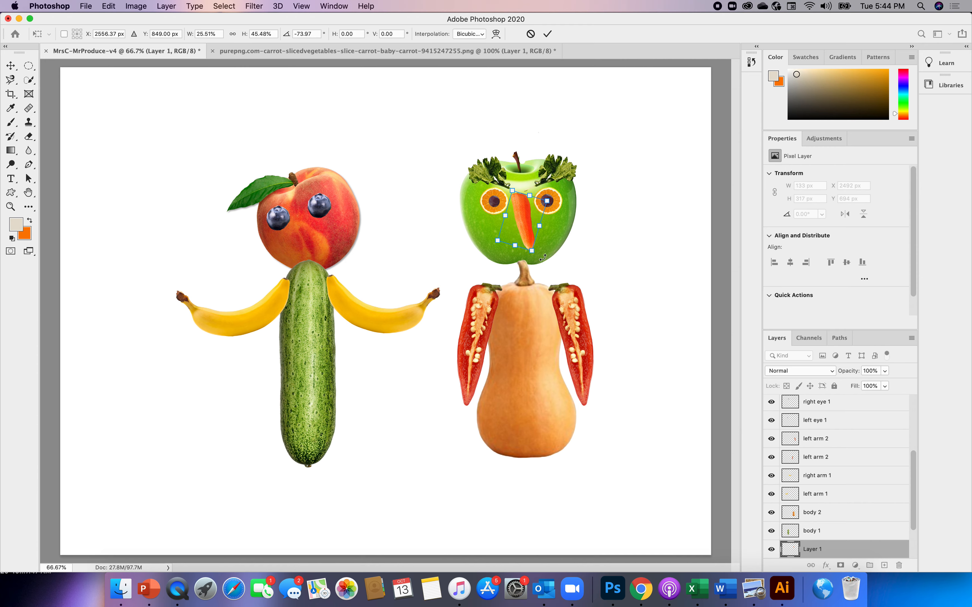
drag(542, 258, 536, 261)
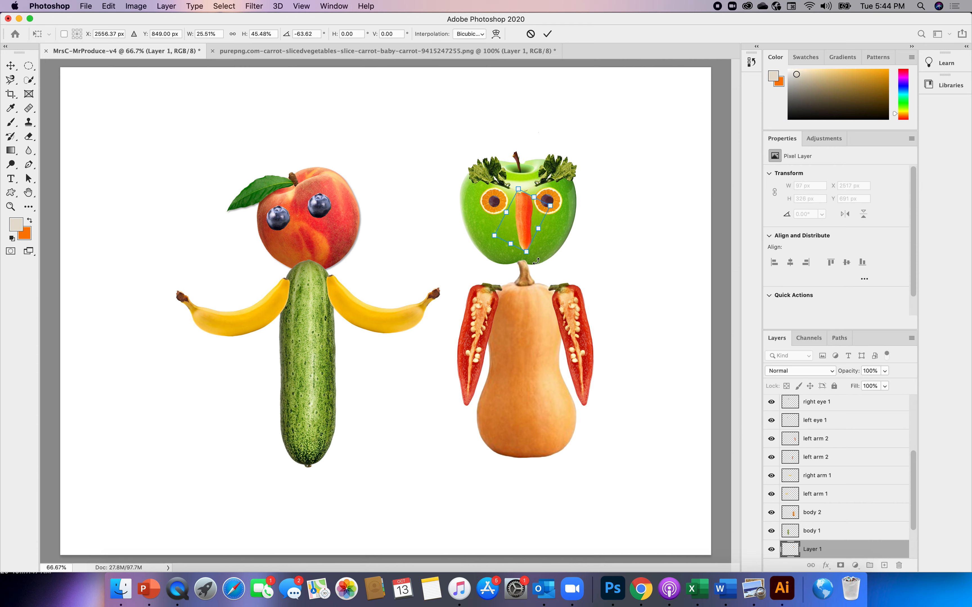
drag(524, 212, 522, 213)
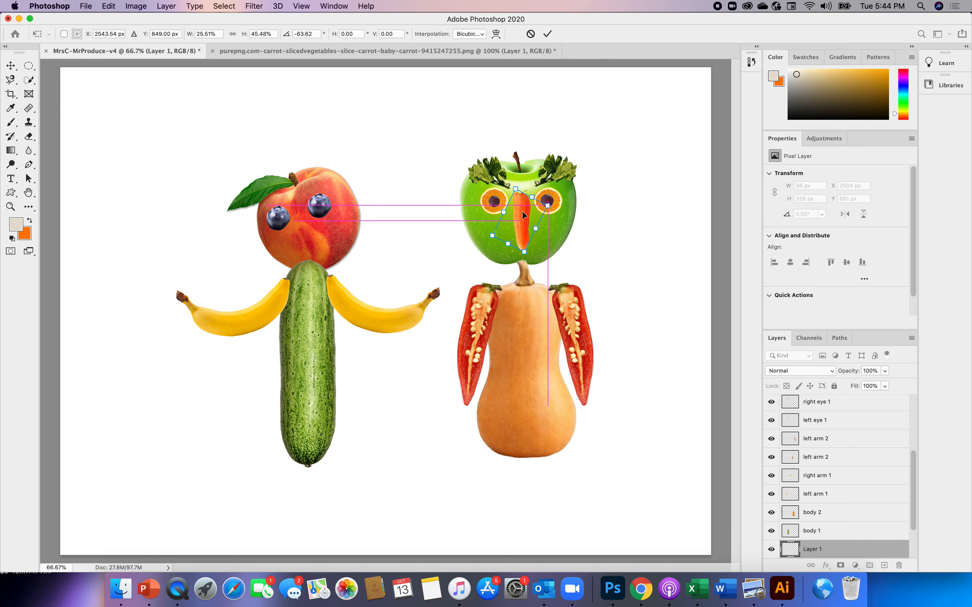
Shrink the carrot nose to 18.07% width and 37.39% height between the eyes, and straighten it by 5.99°.
drag(524, 252, 523, 238)
drag(542, 202, 544, 205)
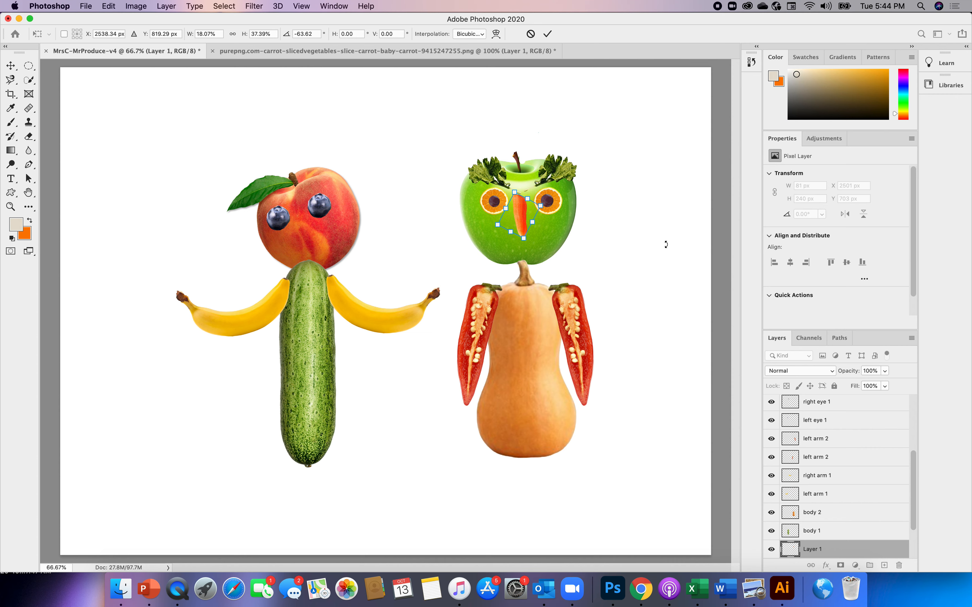
click(547, 34)
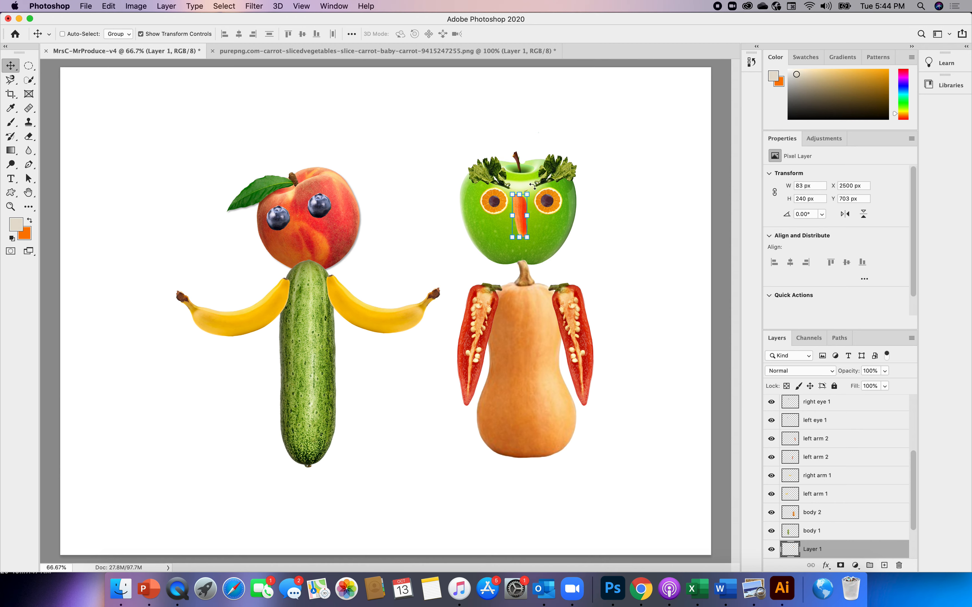
drag(530, 187, 534, 185)
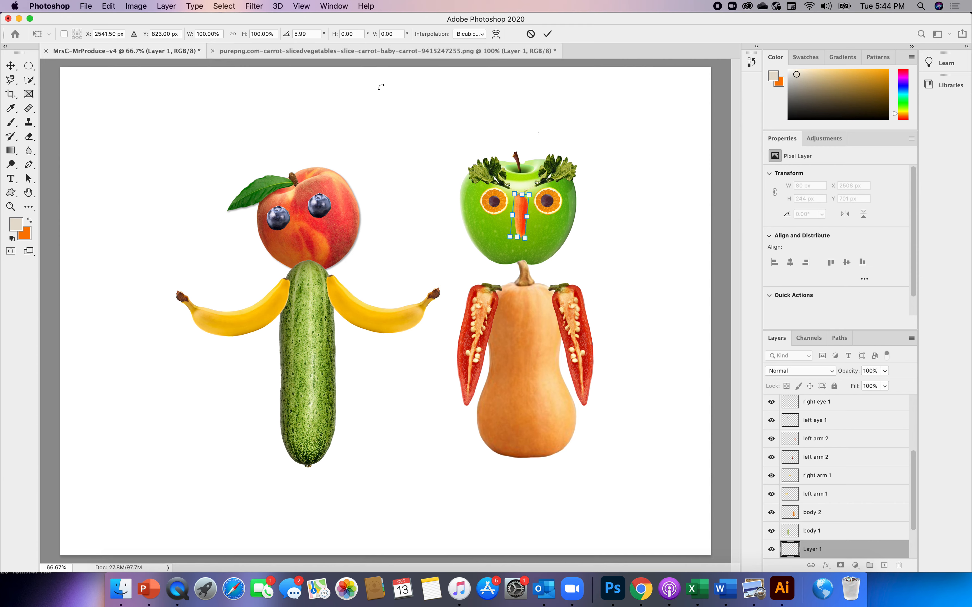
click(547, 34)
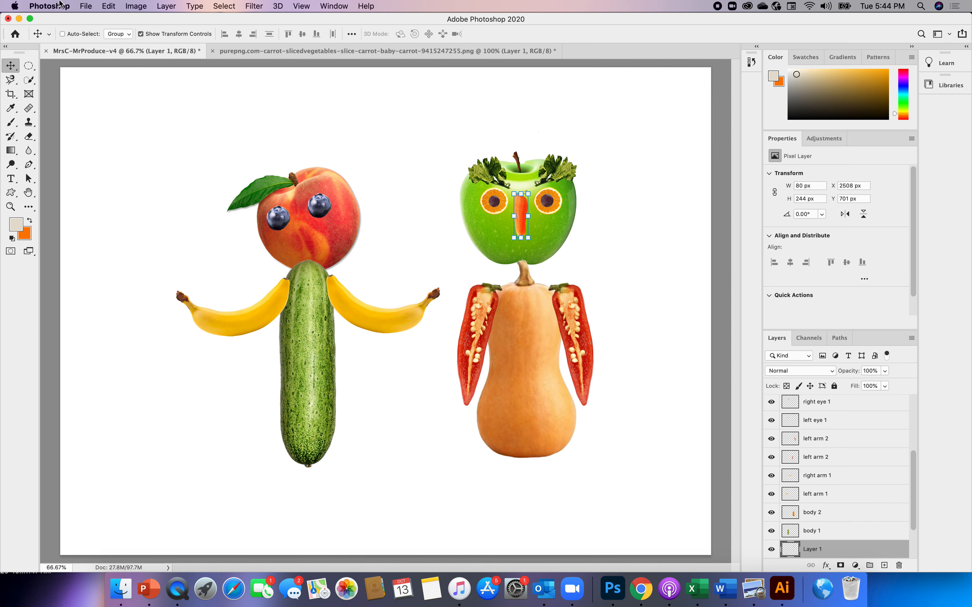
Open the cucumber image concombre_306758660.png from the VEGETABLES folder.
click(86, 7)
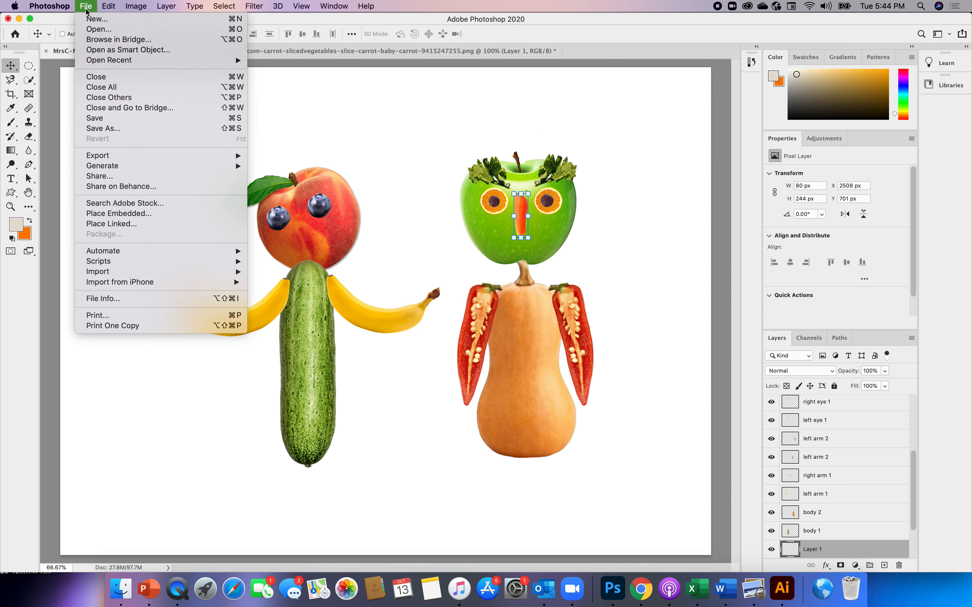
click(96, 30)
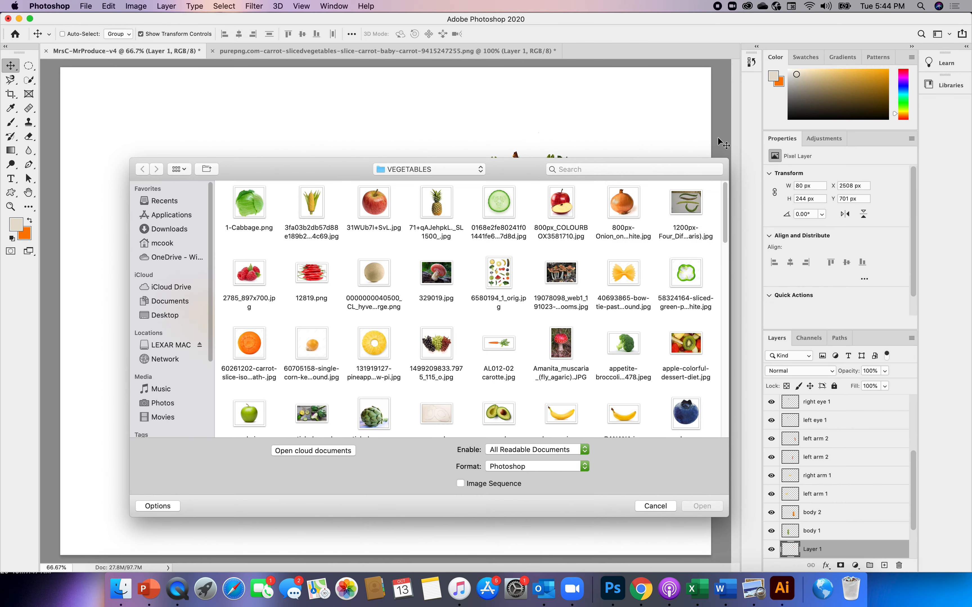
drag(725, 191, 726, 263)
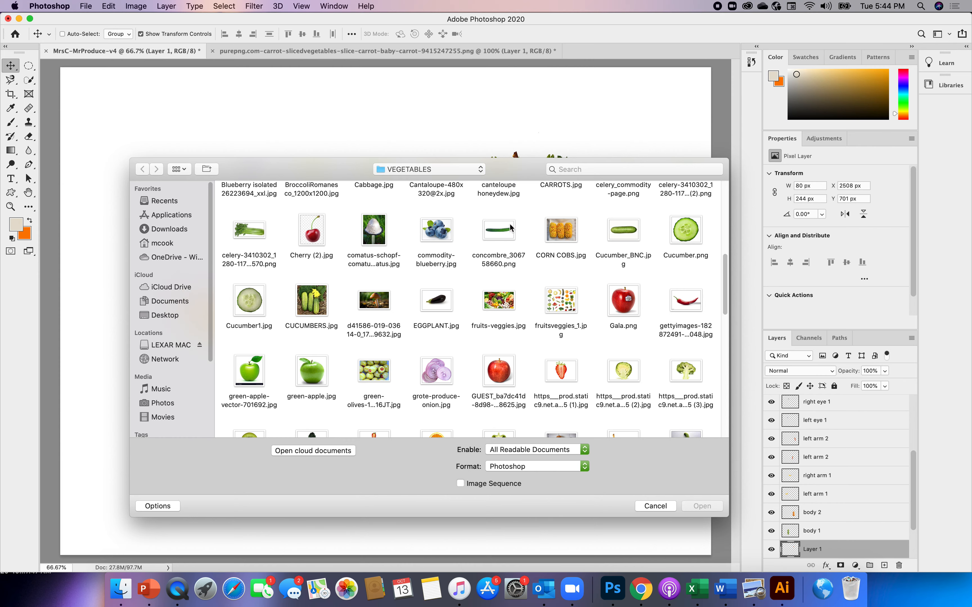
drag(515, 175, 538, 313)
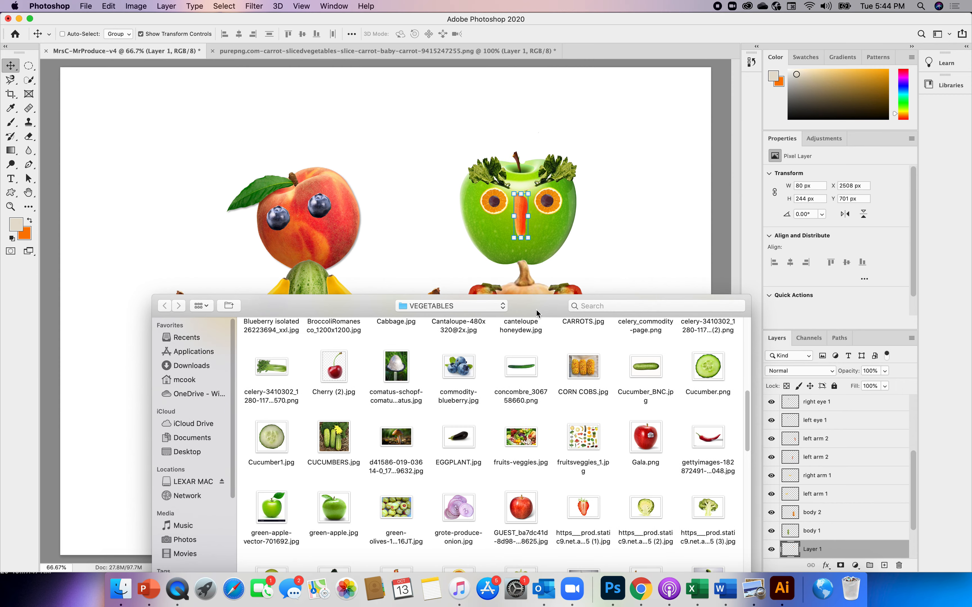
click(517, 370)
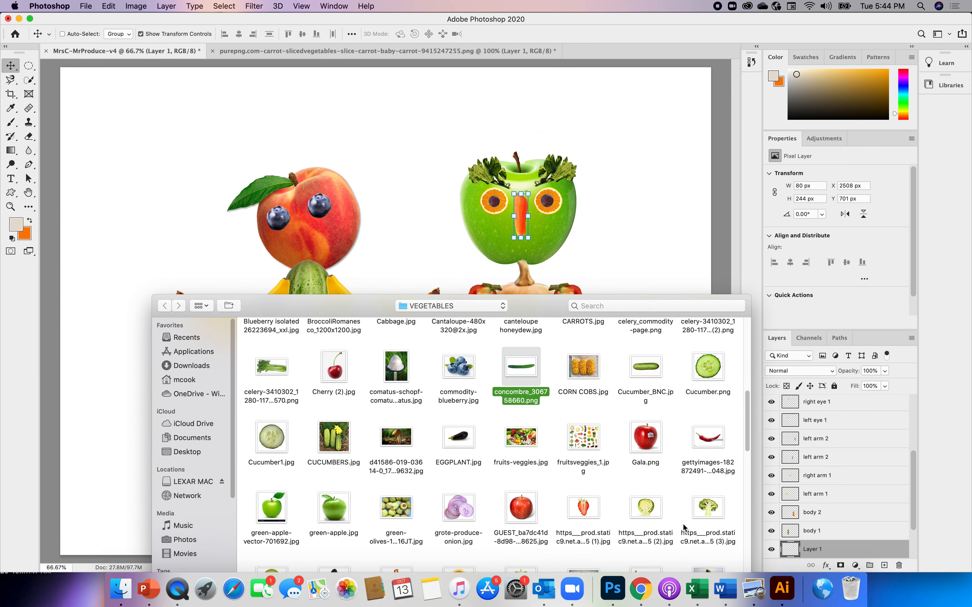
drag(632, 297, 600, 142)
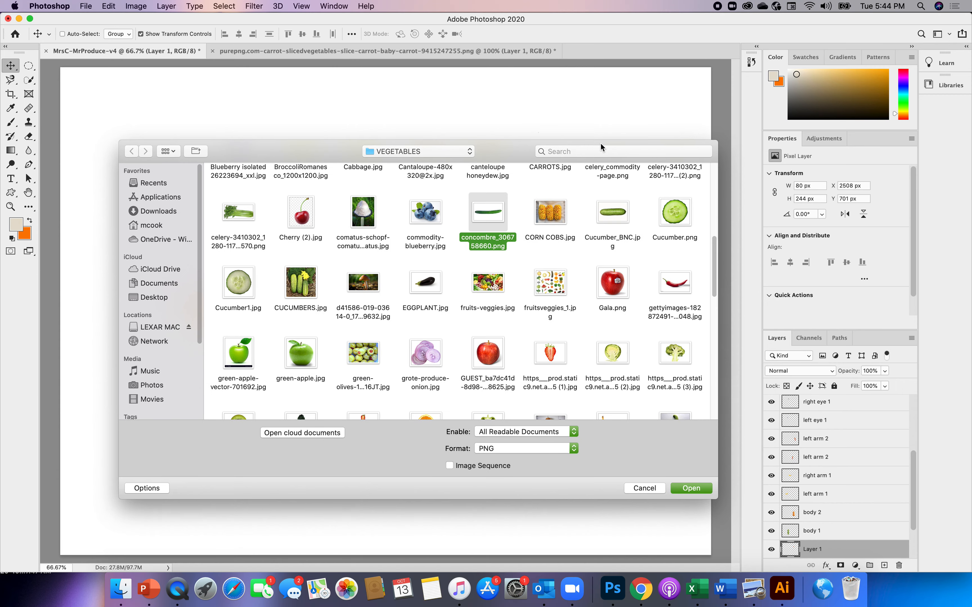
click(687, 491)
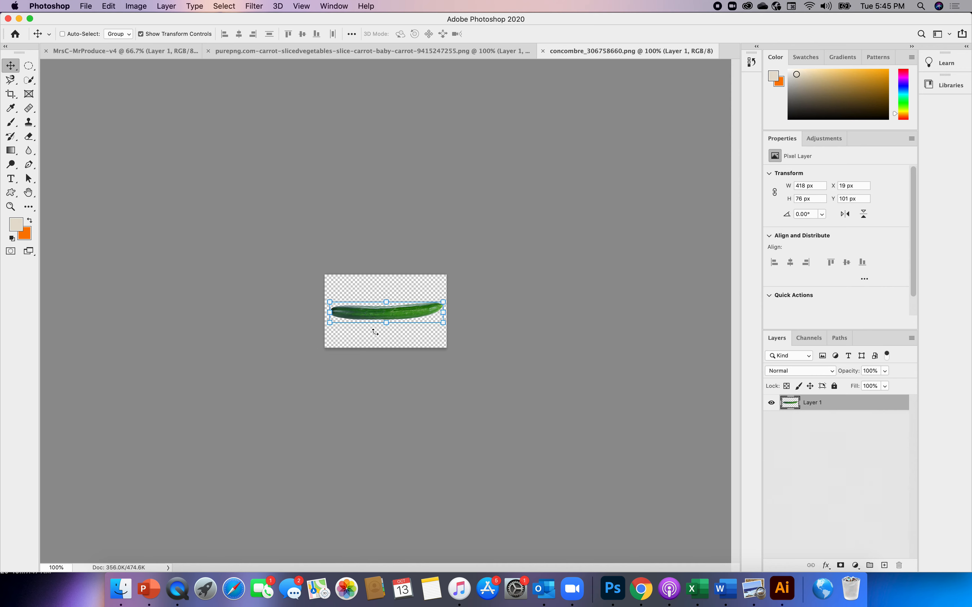
Move the cucumber into MrsC-MrProduce-v4, scale it to 57.34% width, rotate it to -94.41°, and place it between the peach's eyes as a nose.
drag(358, 317, 141, 55)
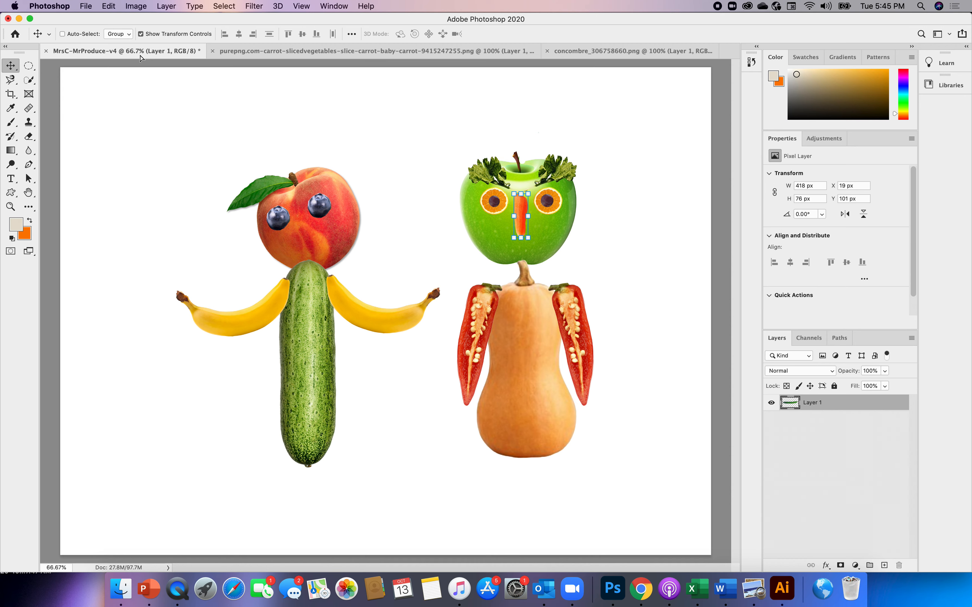
drag(209, 179, 209, 180)
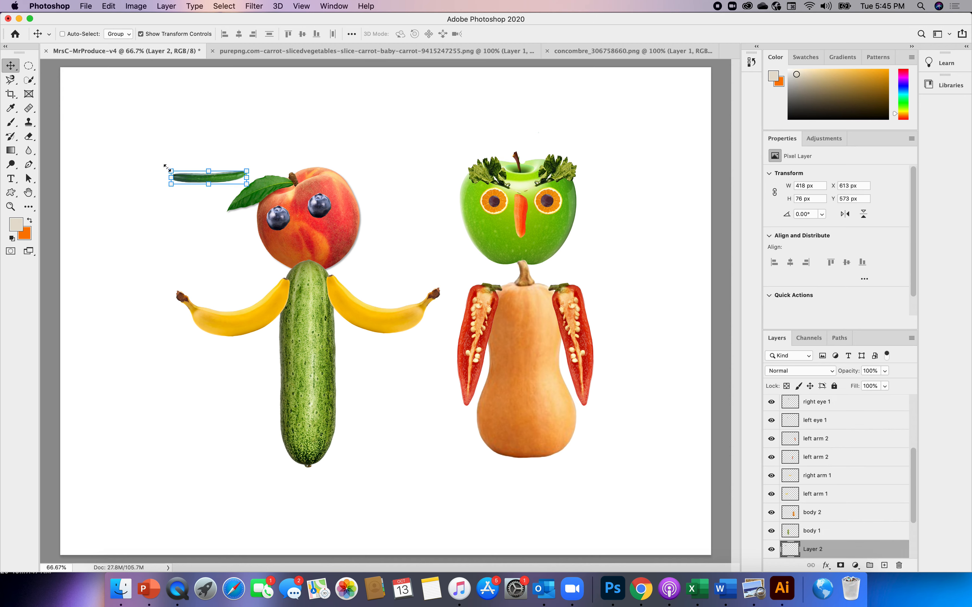
drag(165, 163, 303, 221)
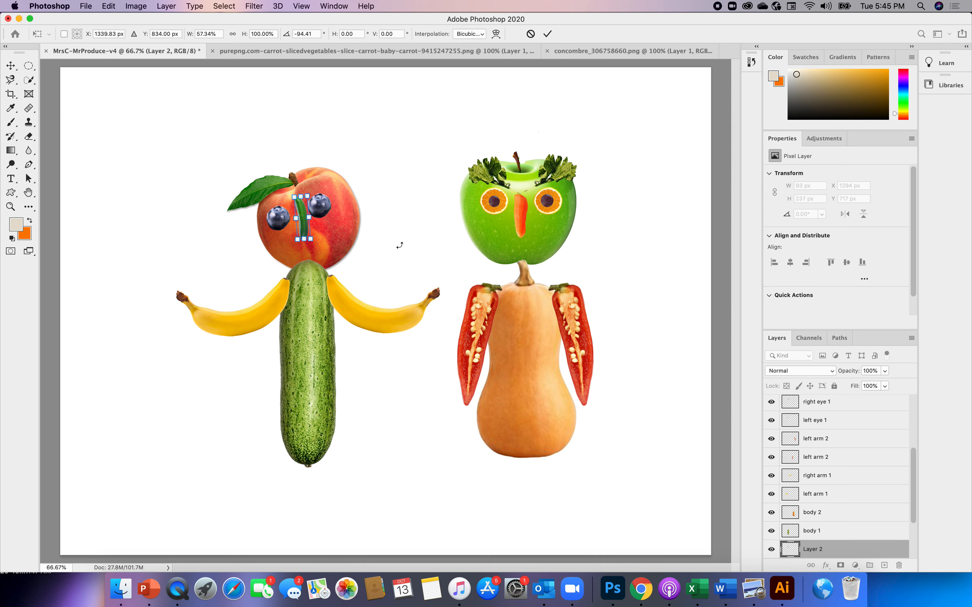
click(547, 34)
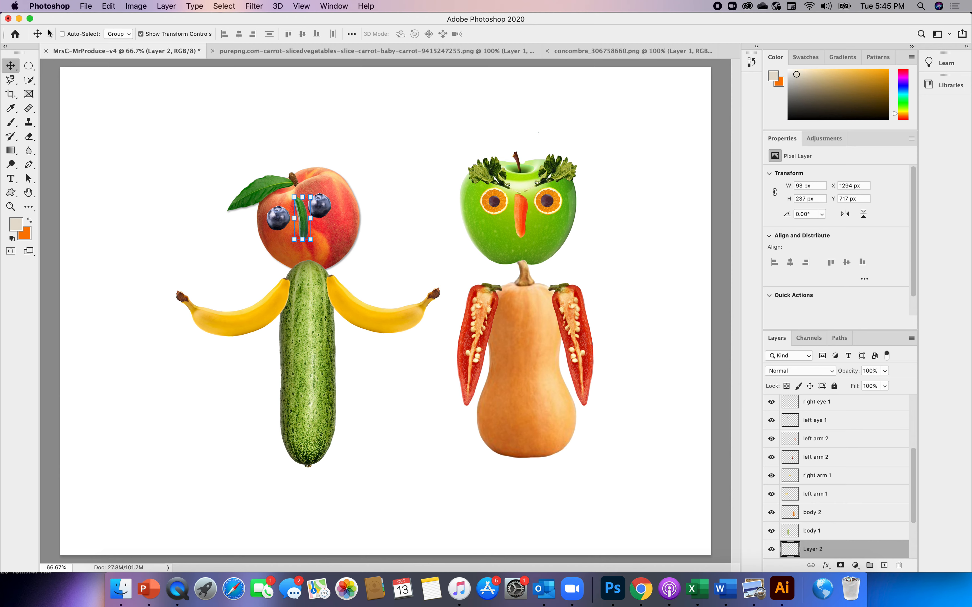
Open the single corn kernel image, the JPG starting with 60705158, from the VEGETABLES folder.
click(87, 7)
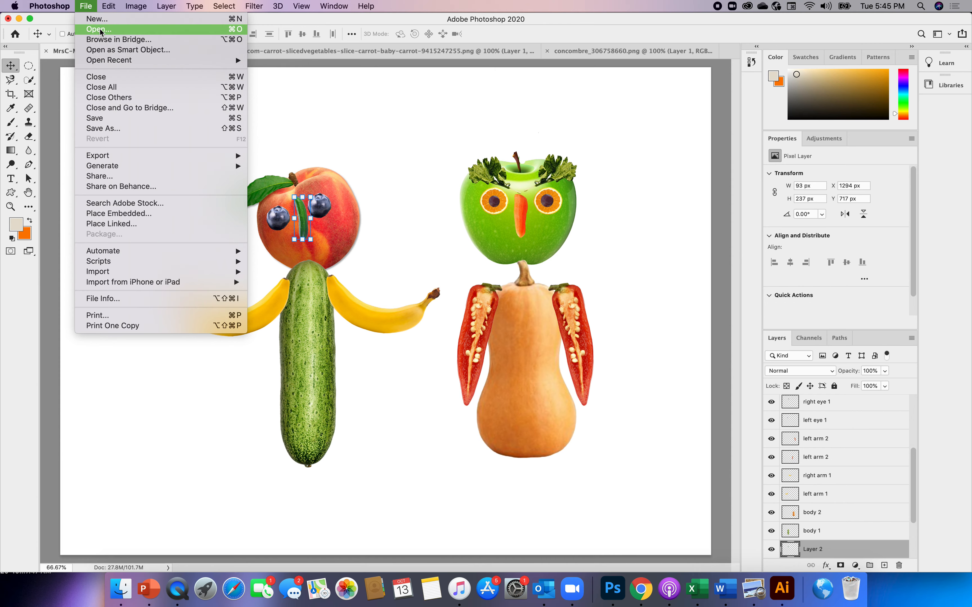
click(100, 27)
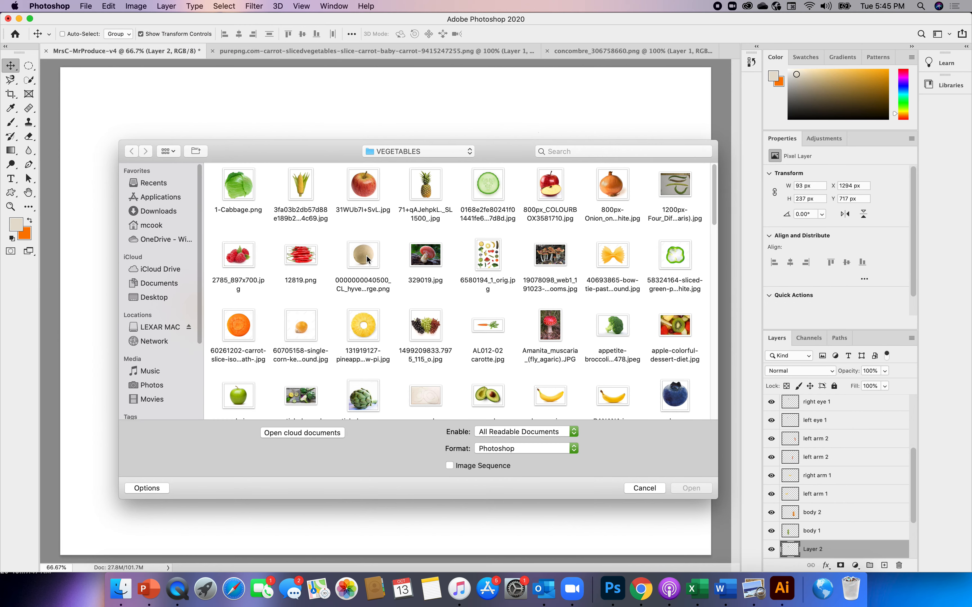
click(306, 330)
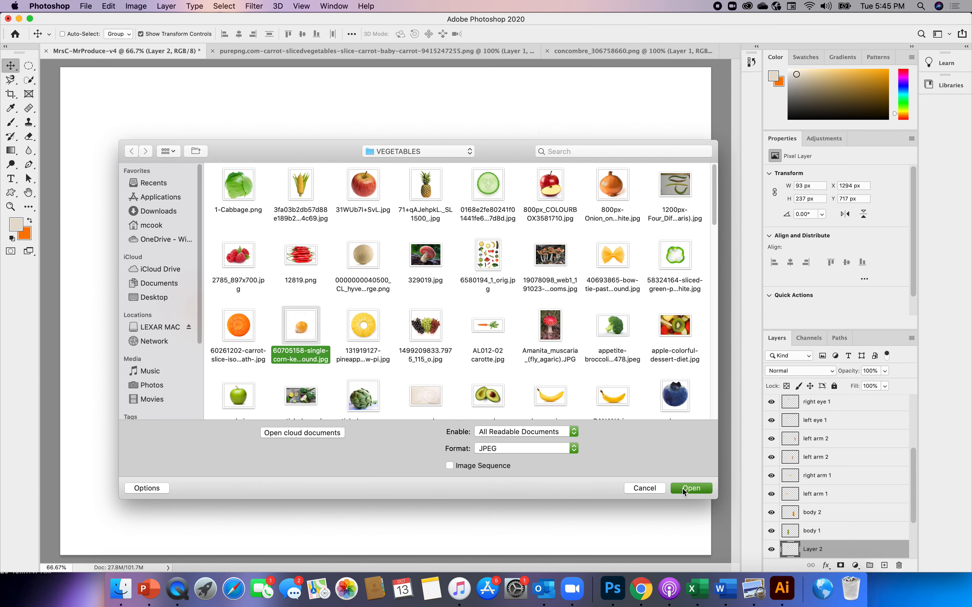
click(684, 489)
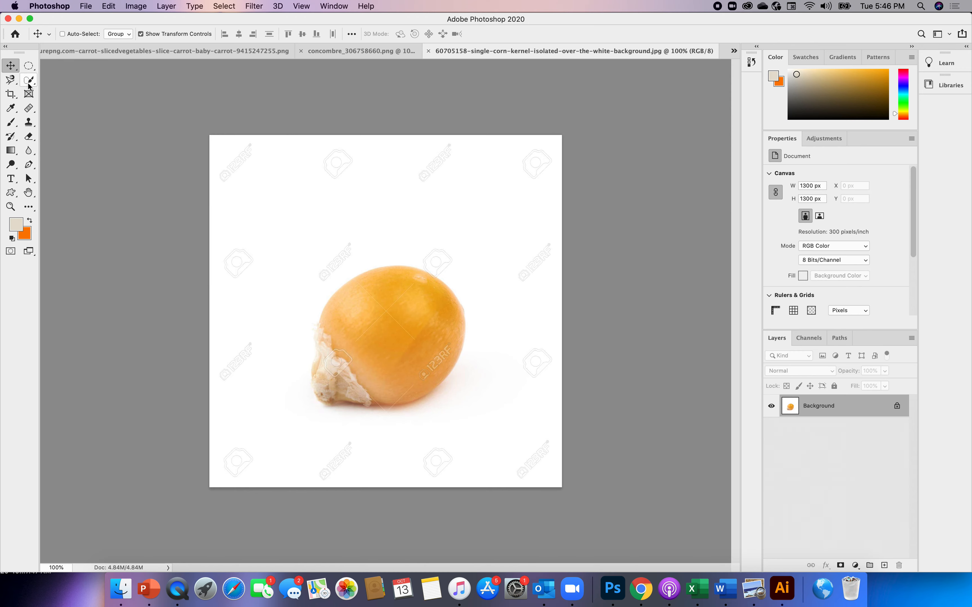
Select the kernel's orange body and add its whitish base with the Magic Wand at tolerance 50.
drag(29, 82, 60, 101)
click(385, 299)
click(363, 305)
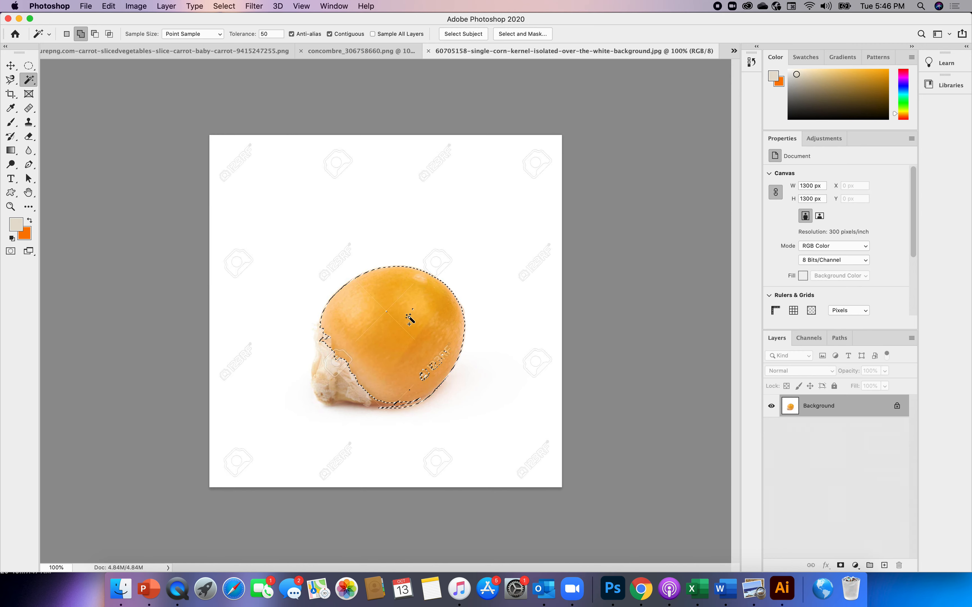
click(426, 373)
click(330, 366)
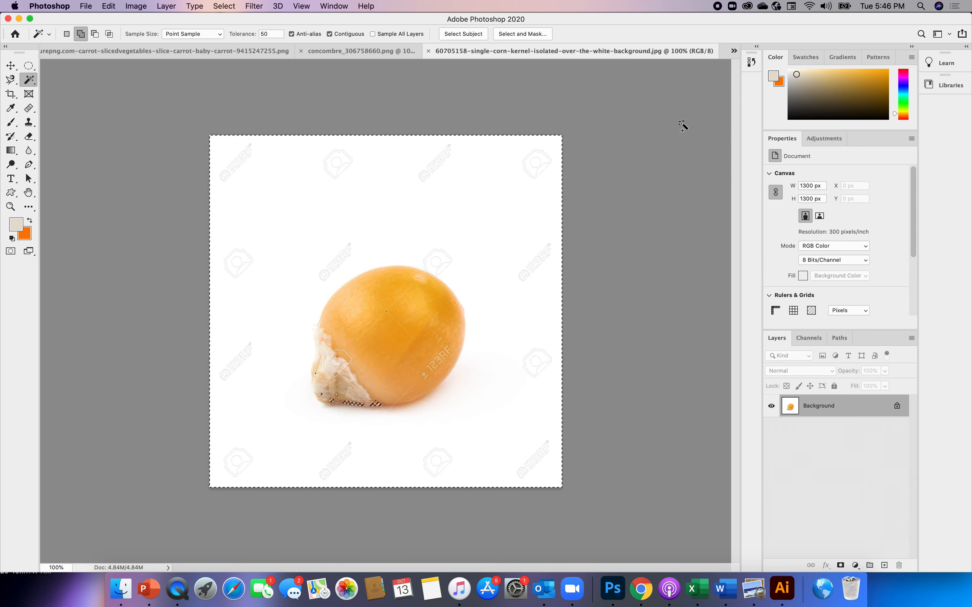
Undo the last Magic Wand selection and add the kernel's whitish base at tolerance 25.
click(751, 62)
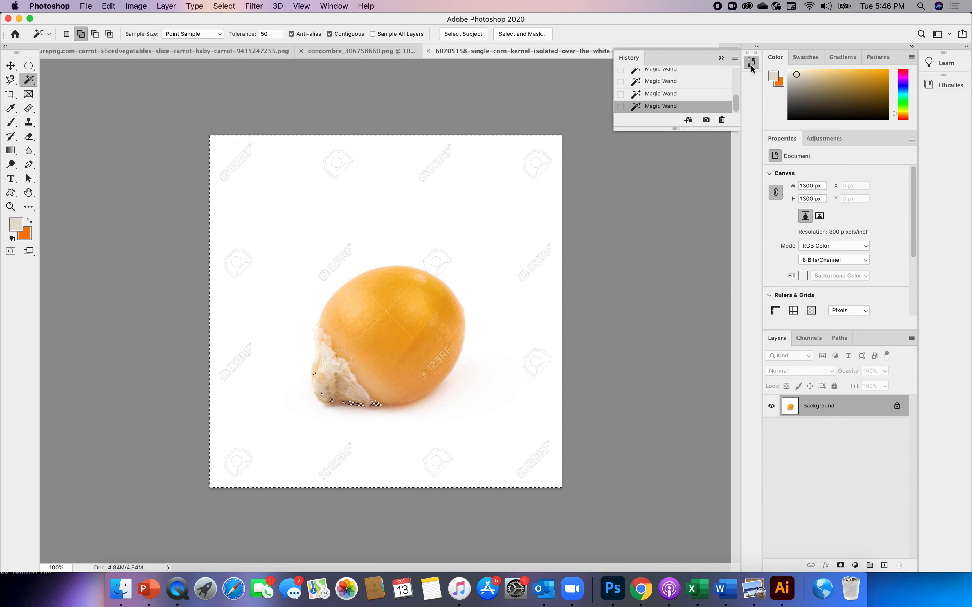
click(668, 95)
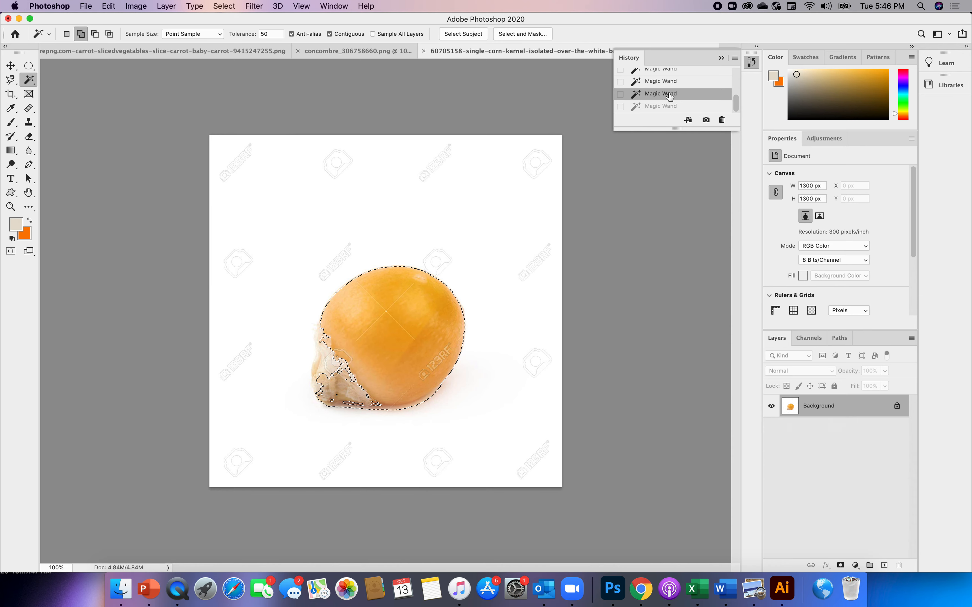
click(273, 34)
text(2)
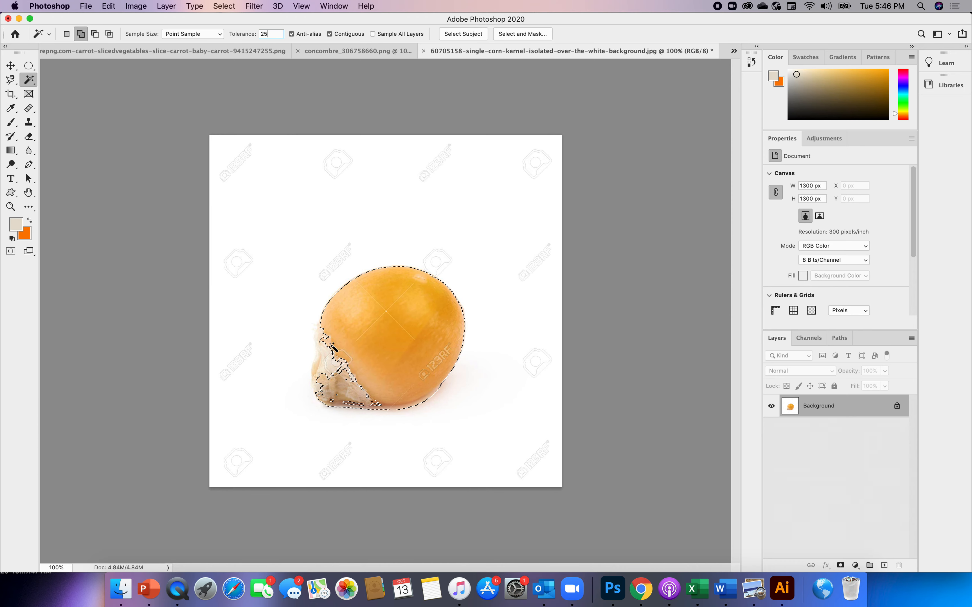
click(331, 366)
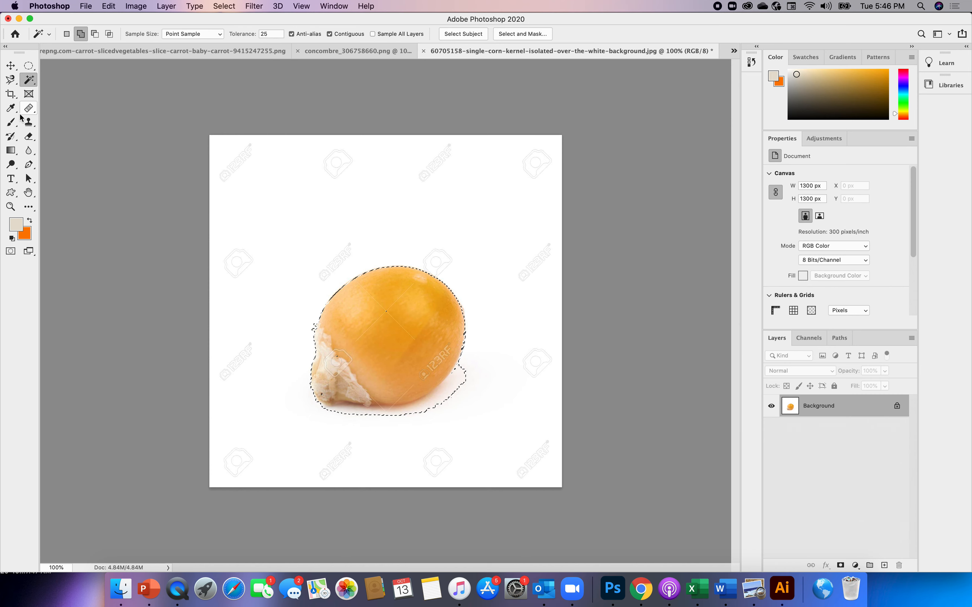
Subtract the shadow and stray edges around the kernel from the selection with the Lasso tool.
click(12, 84)
click(11, 85)
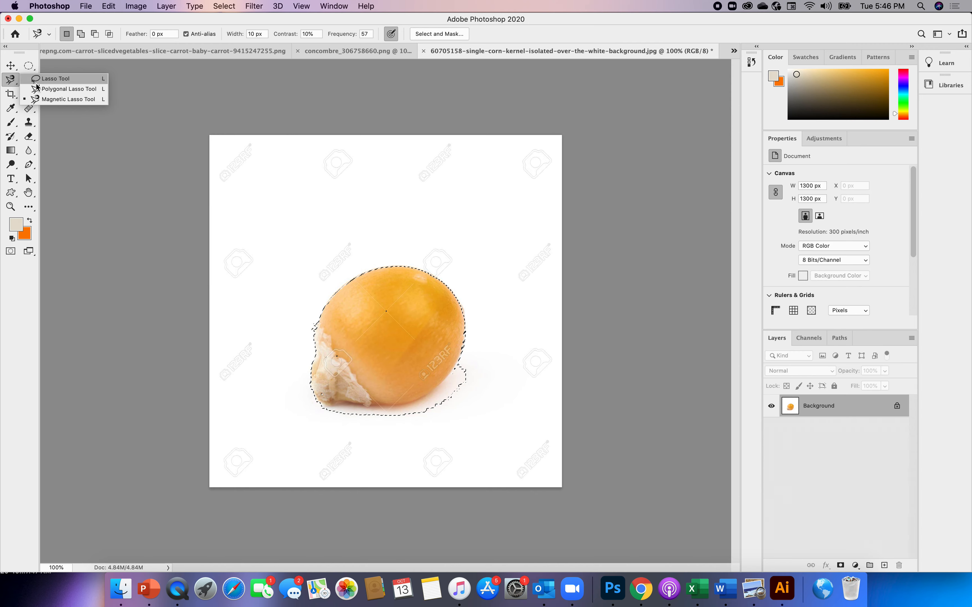
click(56, 78)
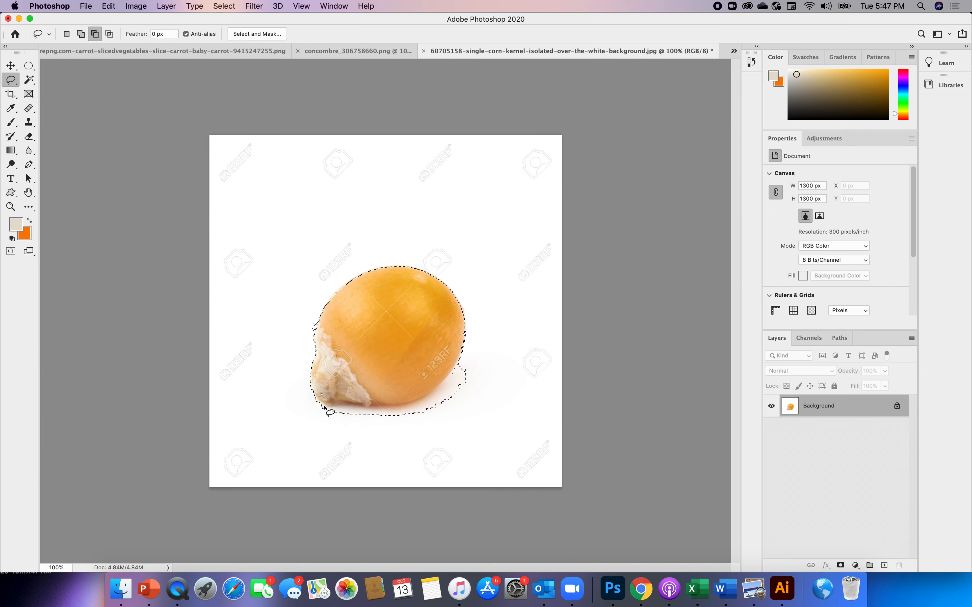
mouse_move(330, 407)
mouse_down()
mouse_move(403, 405)
mouse_move(460, 365)
mouse_move(477, 376)
mouse_move(476, 398)
mouse_move(429, 428)
mouse_move(339, 429)
mouse_move(316, 400)
mouse_move(327, 405)
mouse_up()
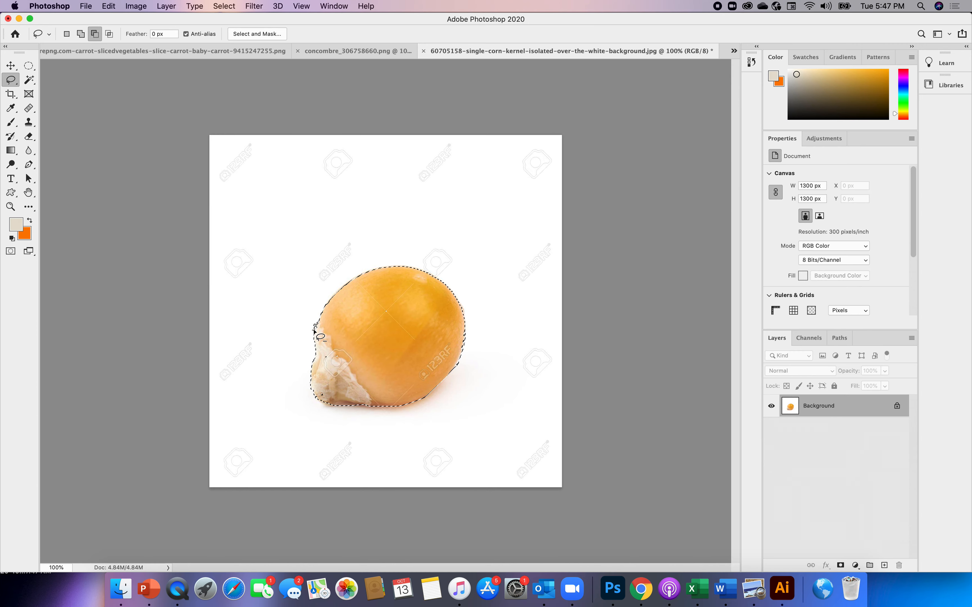
mouse_move(315, 330)
mouse_down()
mouse_move(320, 348)
mouse_move(308, 329)
mouse_move(316, 328)
mouse_up()
Move the selected corn kernel by way of the carrot document into MrsC-MrProduce-v4, beside the peach head, and close the cucumber image.
click(11, 65)
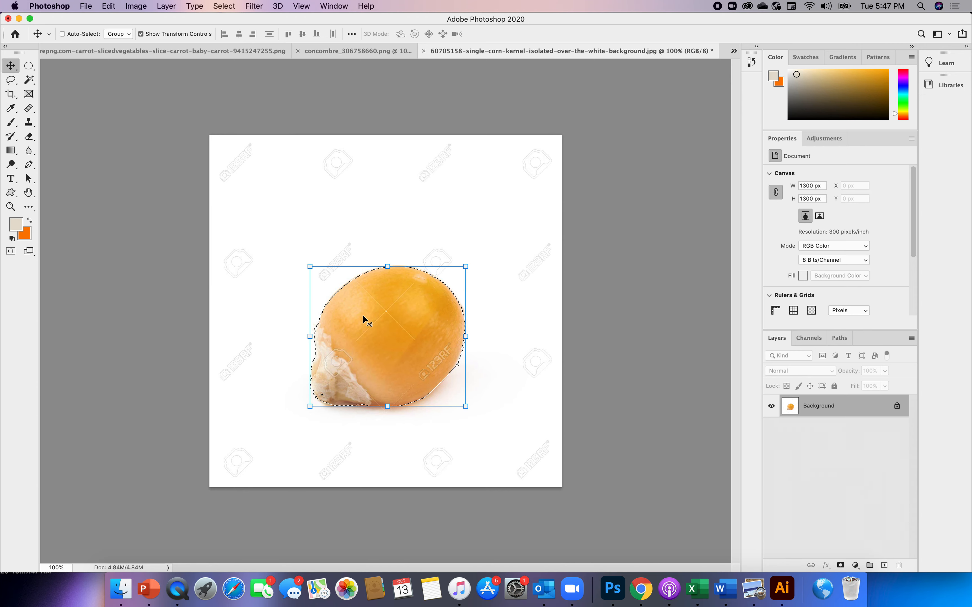
drag(387, 342, 154, 118)
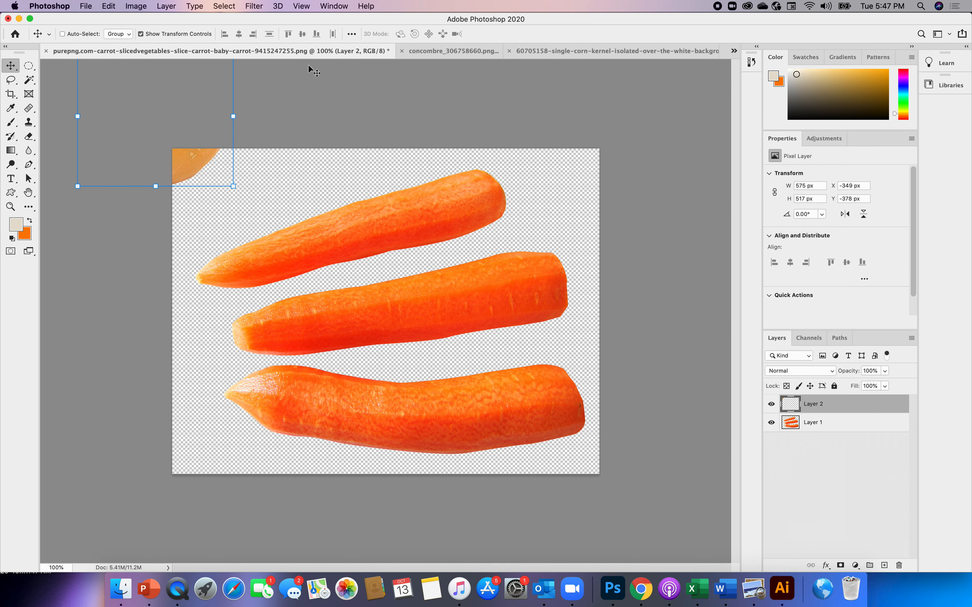
click(401, 51)
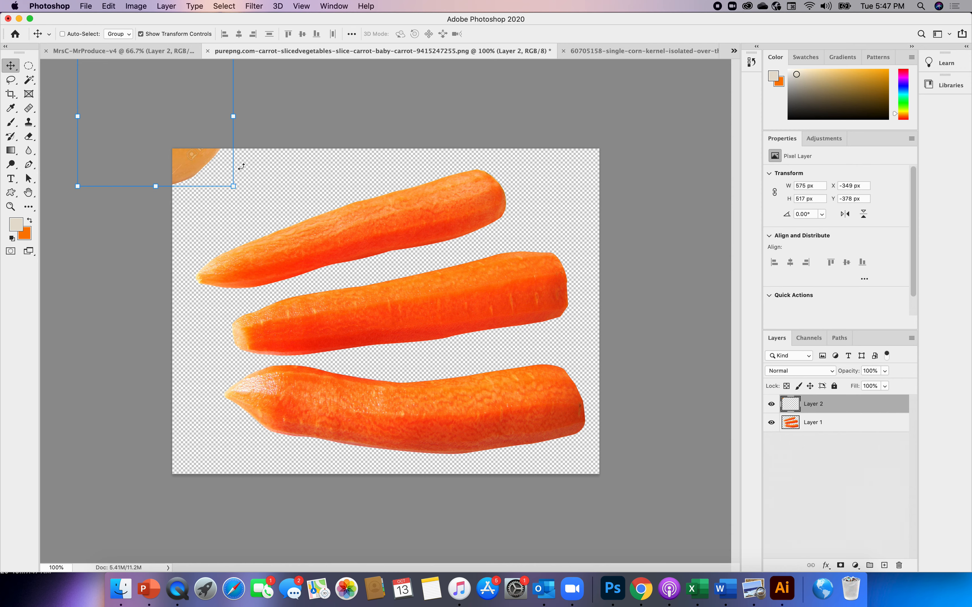
drag(179, 163, 115, 50)
drag(183, 183, 183, 180)
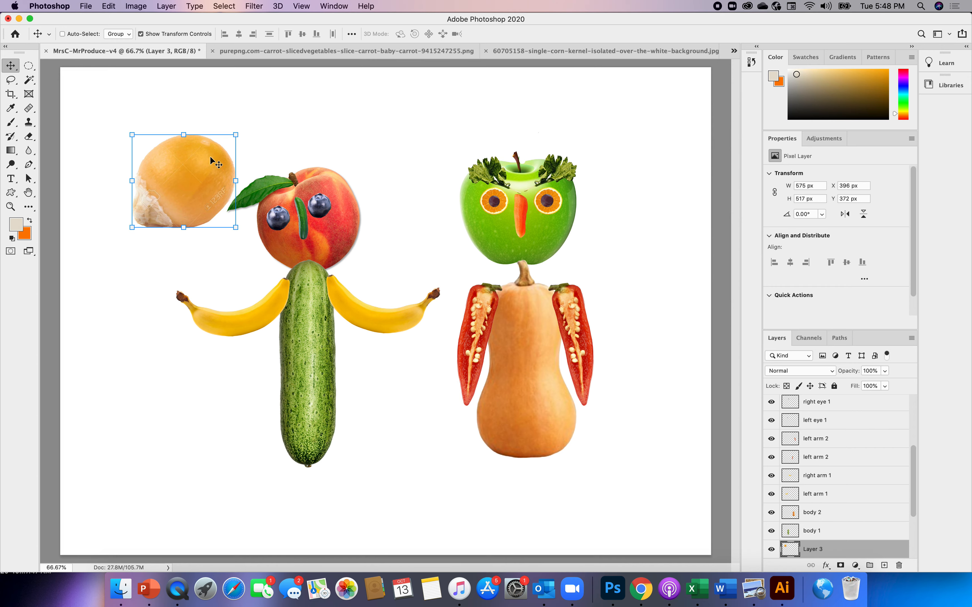
Close the carrot and corn kernel source images without saving their changes.
click(212, 51)
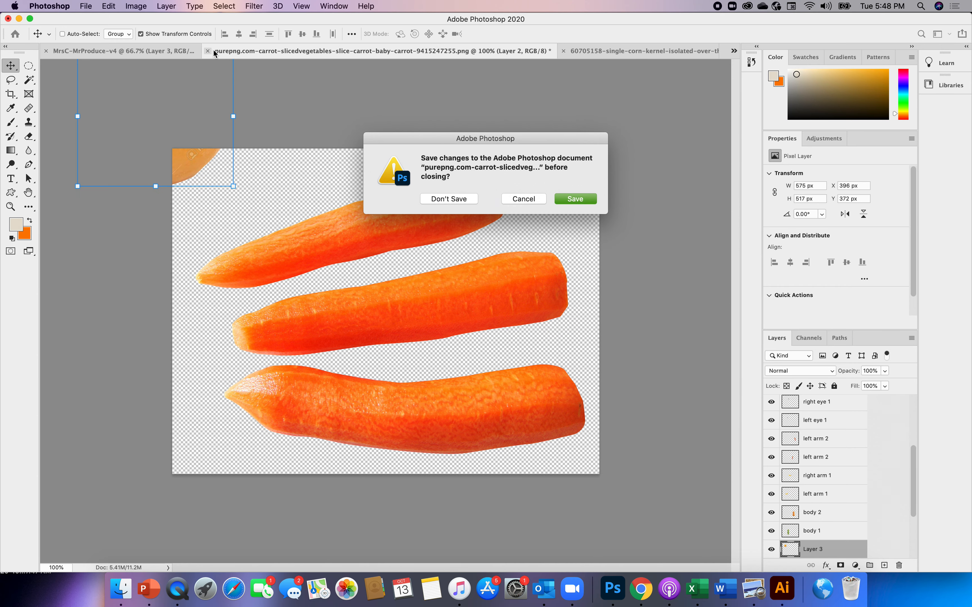
click(459, 198)
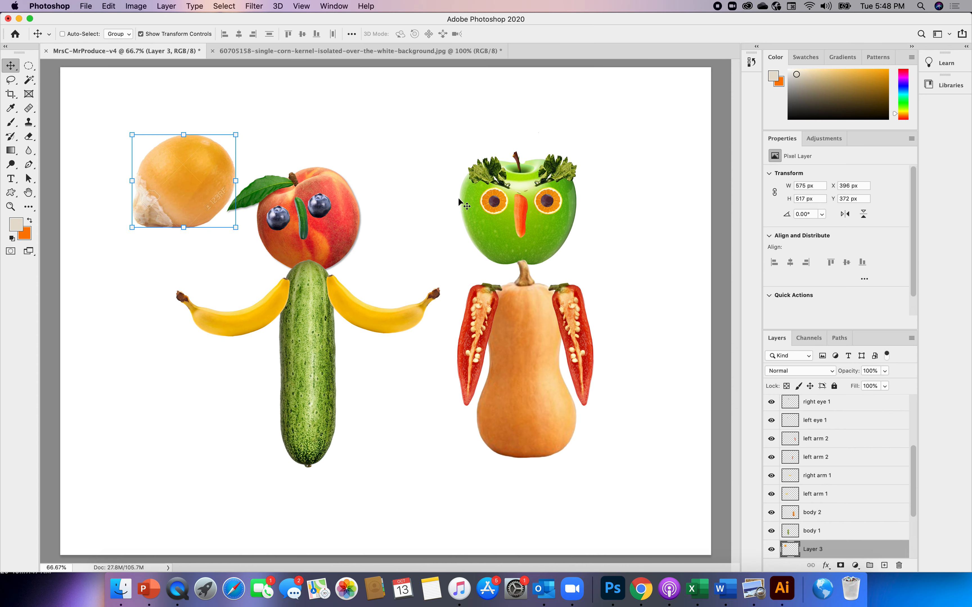
click(214, 51)
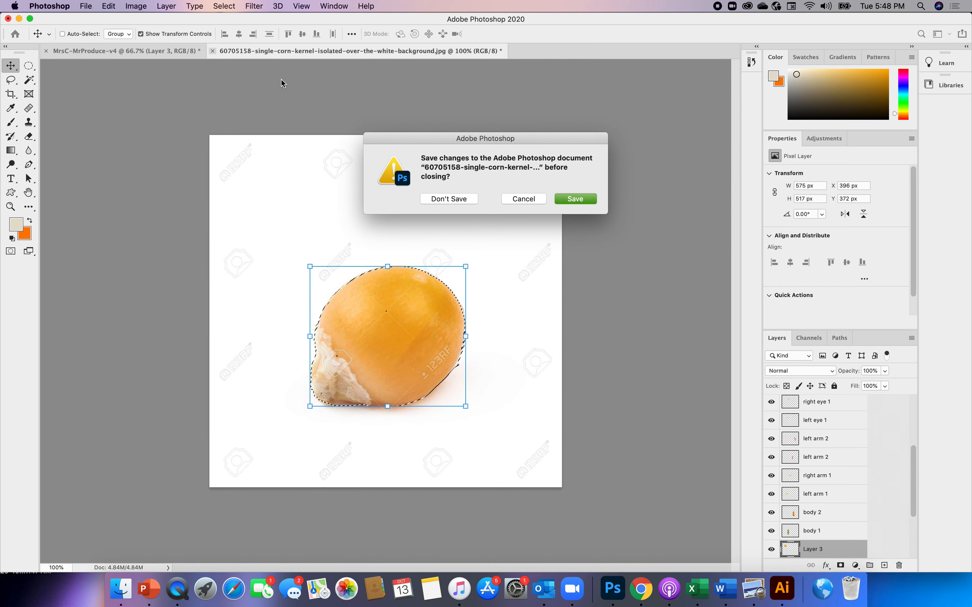
click(462, 200)
Shrink the corn kernel to 13.22% width and 14.31% height.
drag(237, 134, 150, 209)
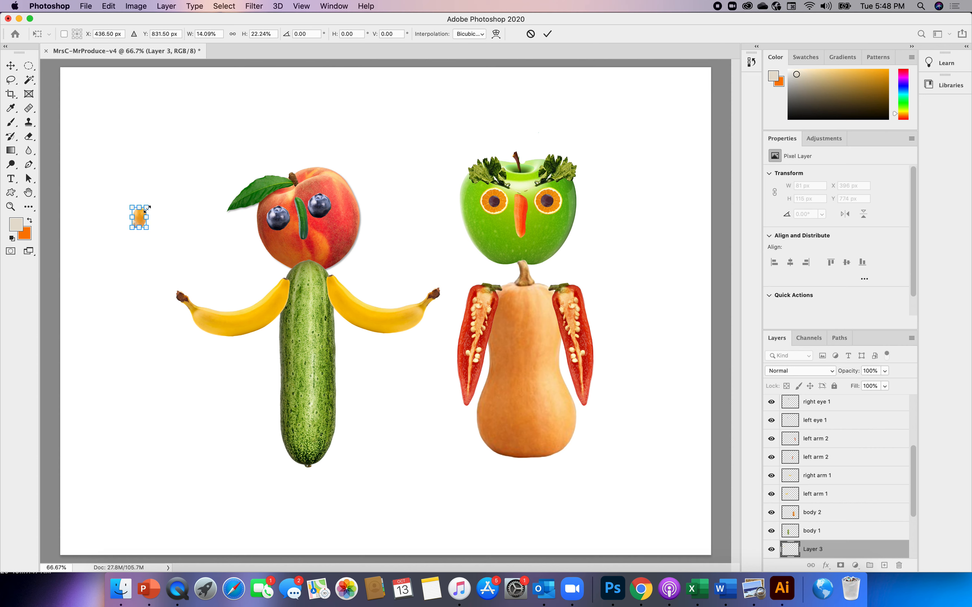
drag(147, 208, 146, 212)
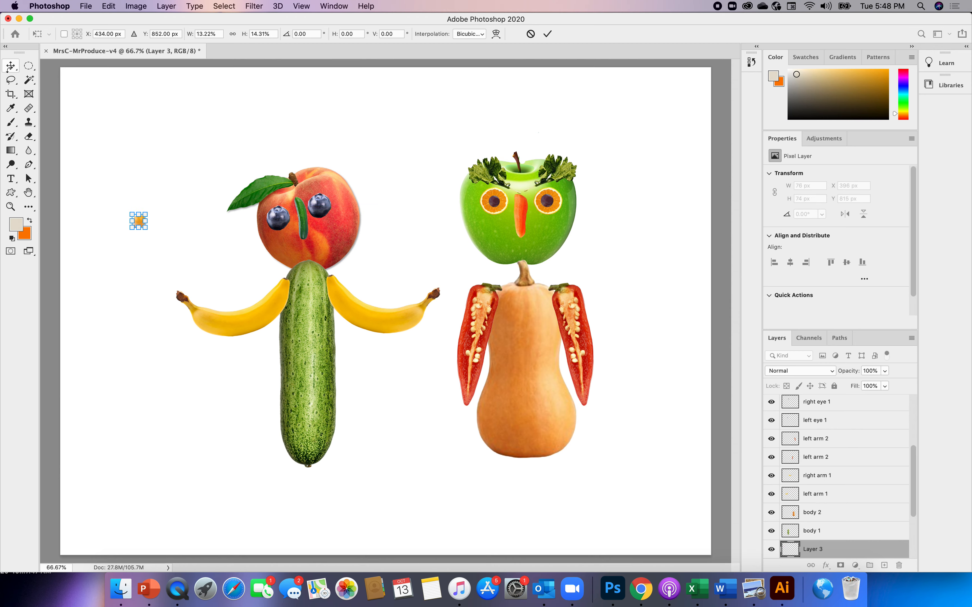
key(Return)
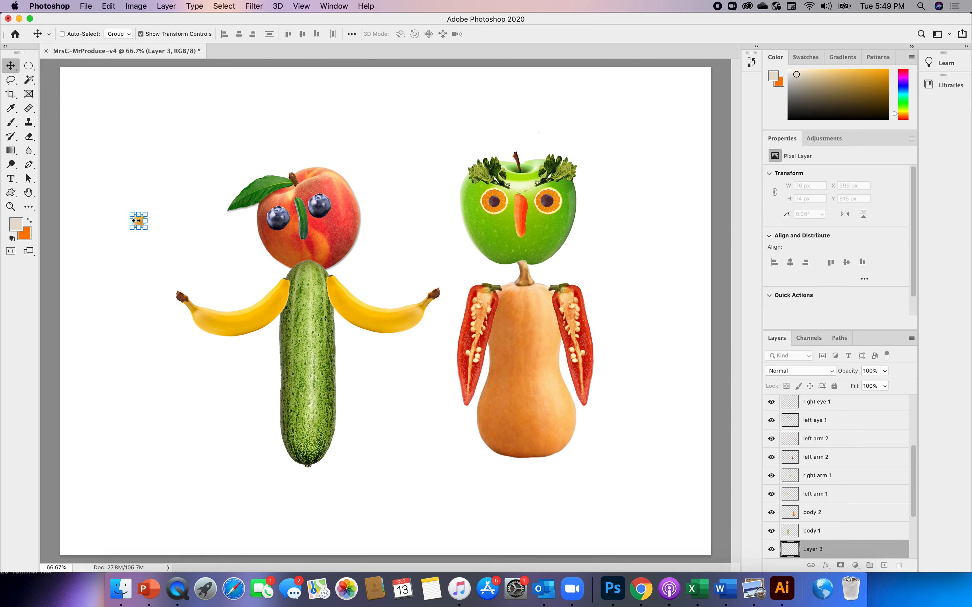
Move the corn kernel onto the peach's left blueberry eye, enlarging it to 227.63% width and 187.84% height.
drag(147, 230, 267, 226)
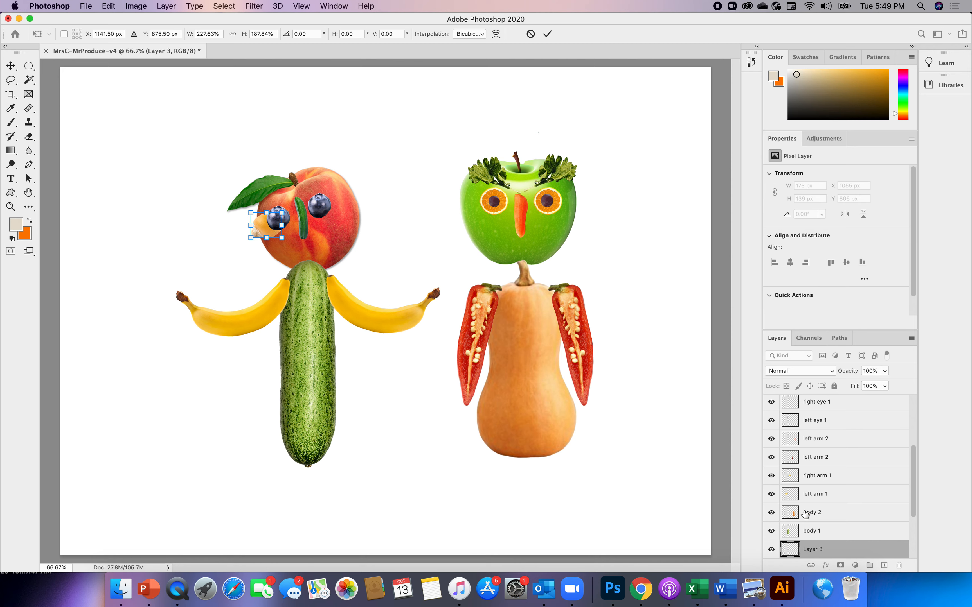
click(820, 551)
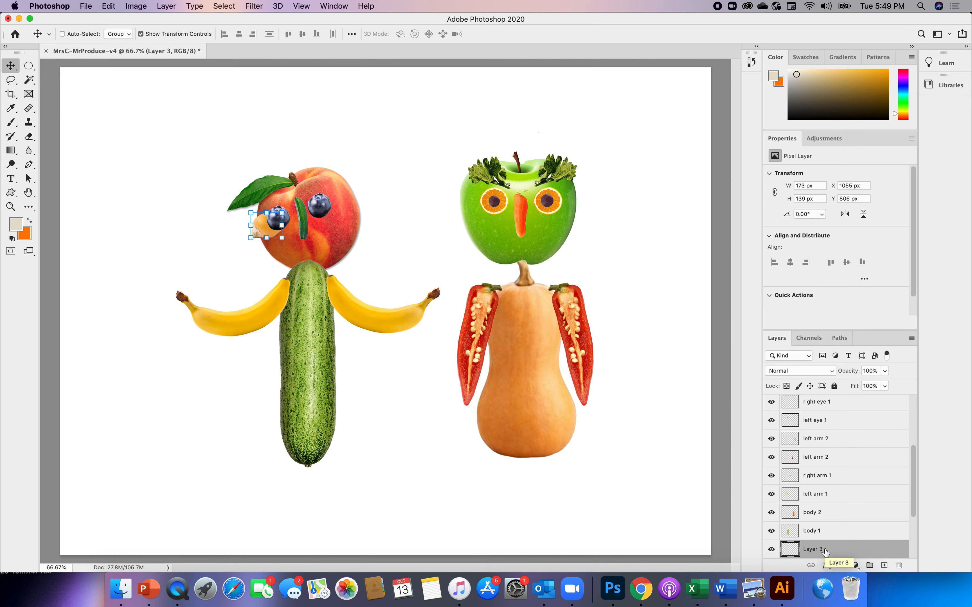
Rename the corn kernel's Layer 3 as left pupil 1 and place it directly above the left eye 1 layer.
key(l)
double_click(817, 549)
text(left)
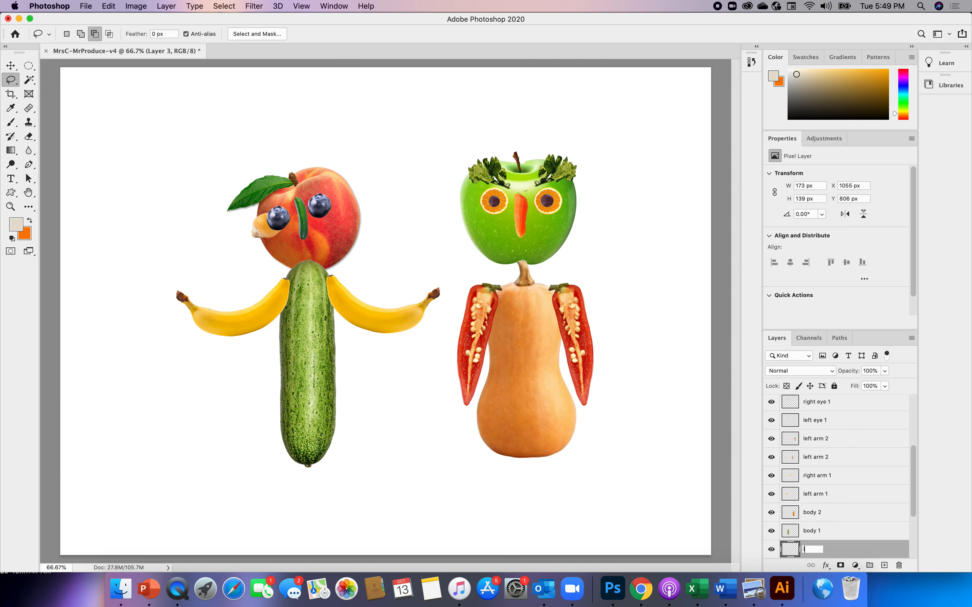
text( pupil 1)
key(Return)
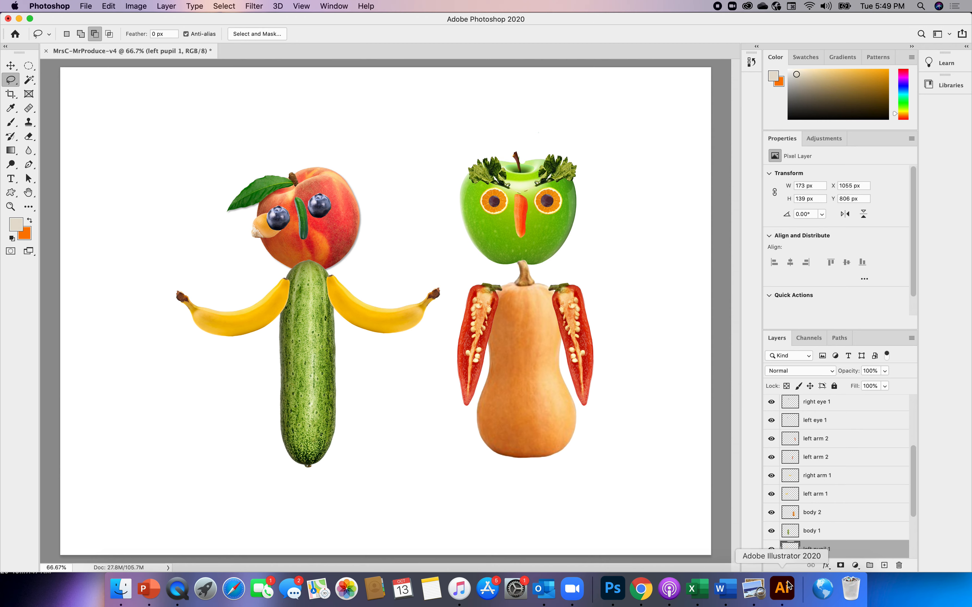
drag(816, 552, 798, 413)
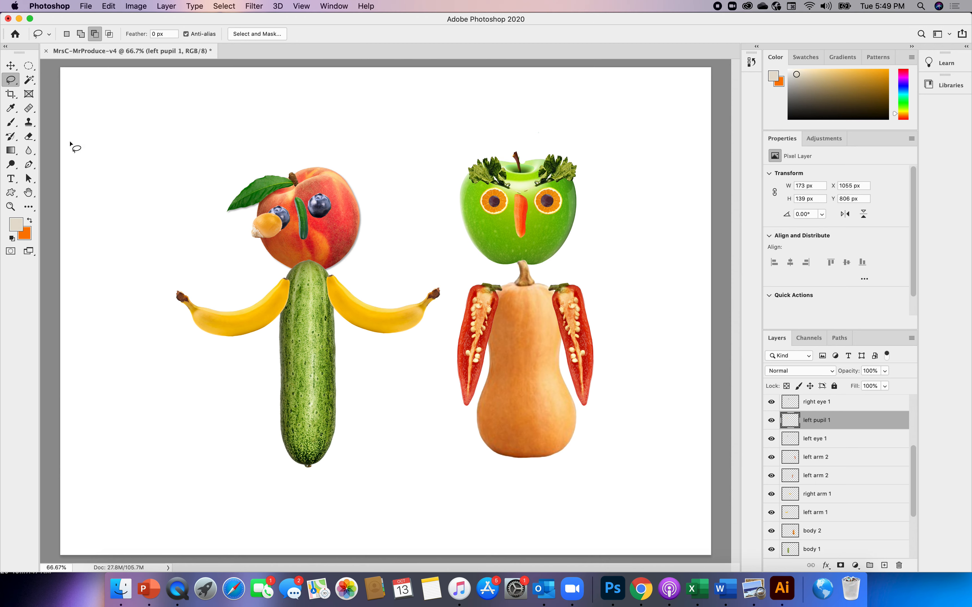
Shrink the kernel pupil to 27.17% width and 34.53% height and place it on the left blueberry eye.
click(11, 66)
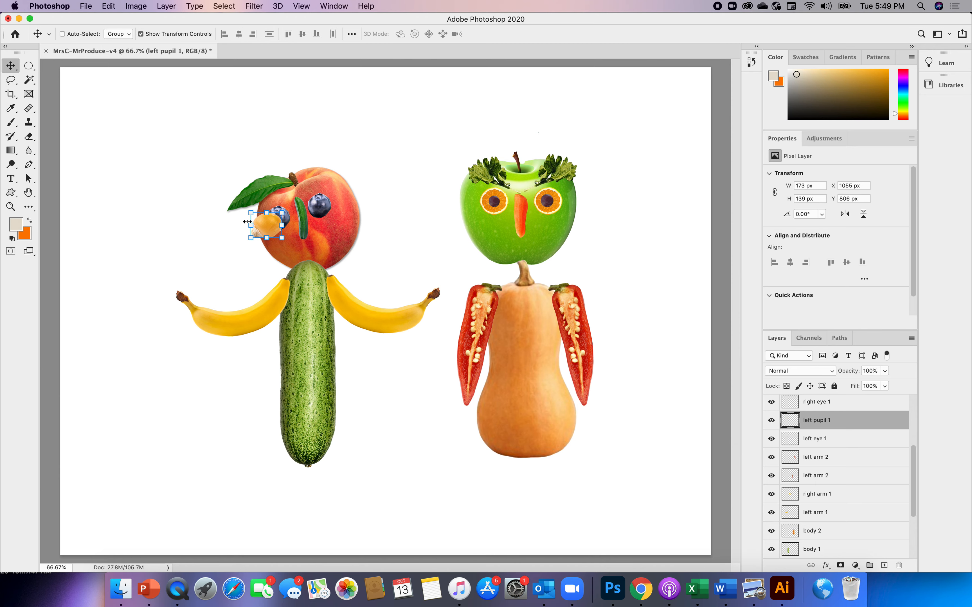
drag(251, 213, 261, 223)
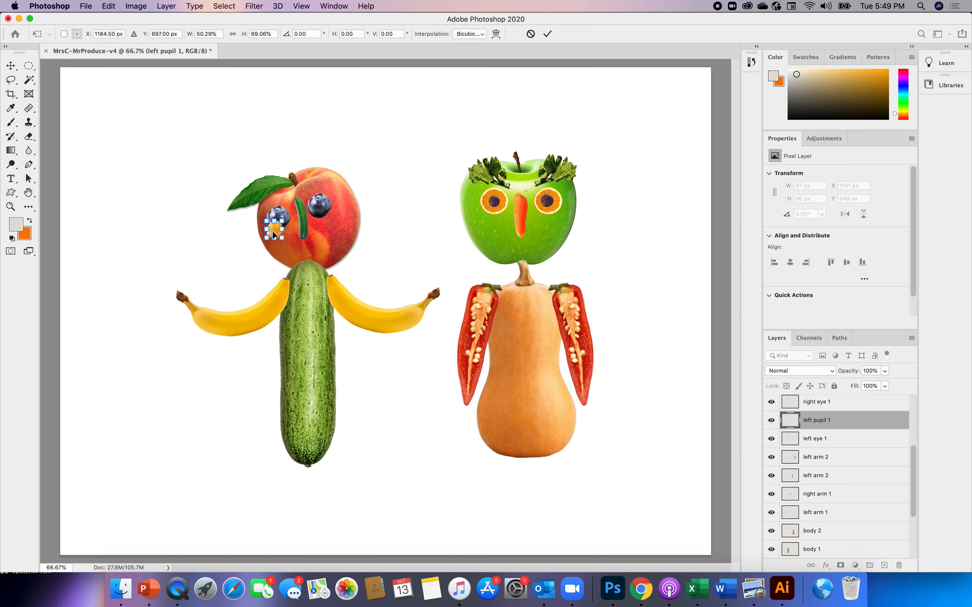
drag(273, 232, 282, 226)
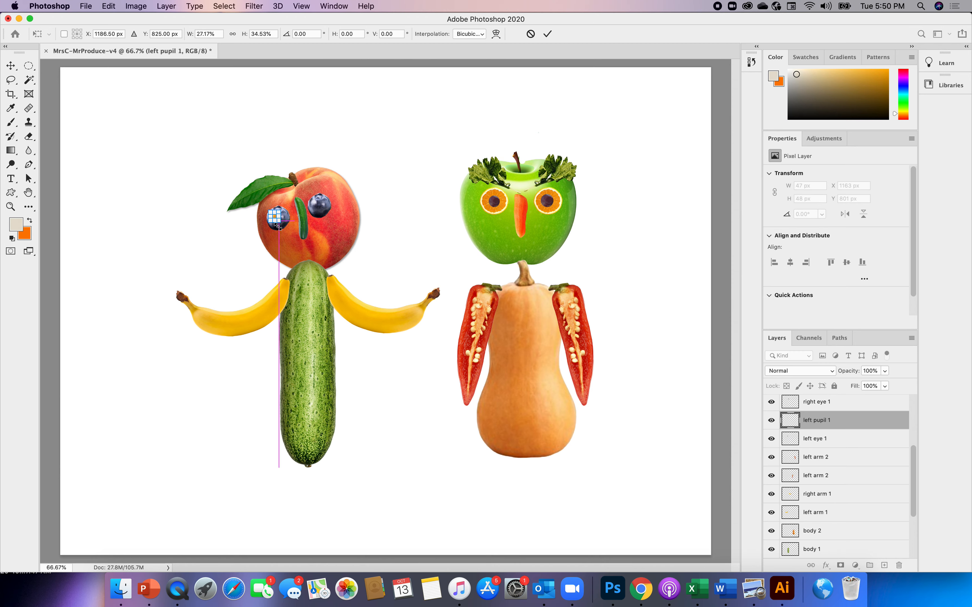
click(11, 65)
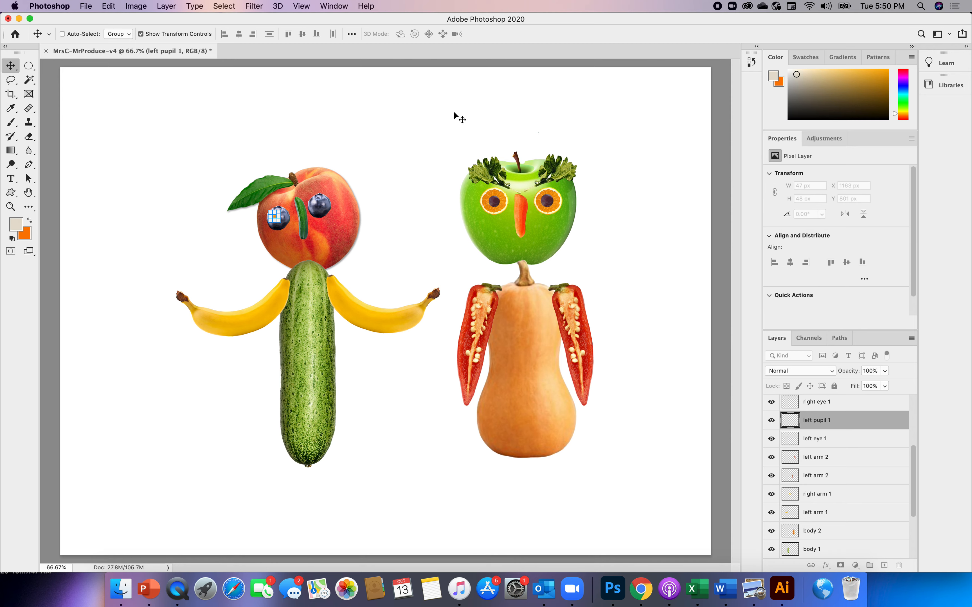
Copy the left pupil 1 kernel and paste it as a new layer.
click(797, 479)
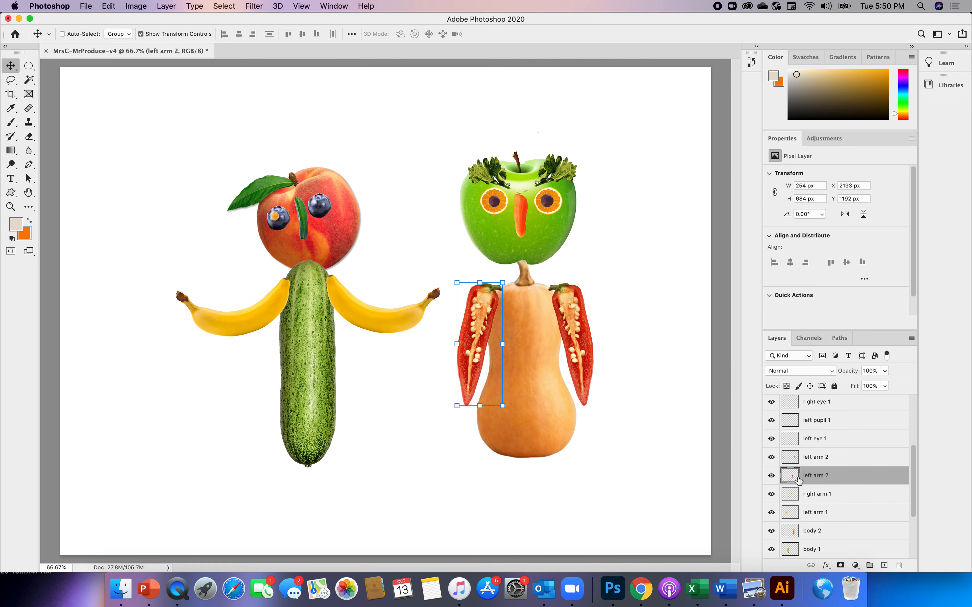
click(817, 424)
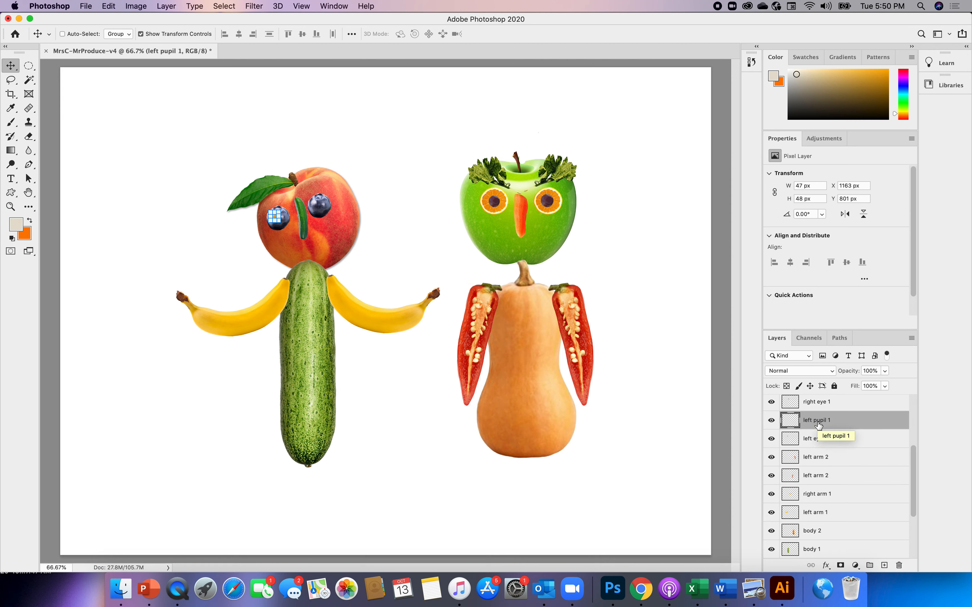
key(super+c)
key(super+v)
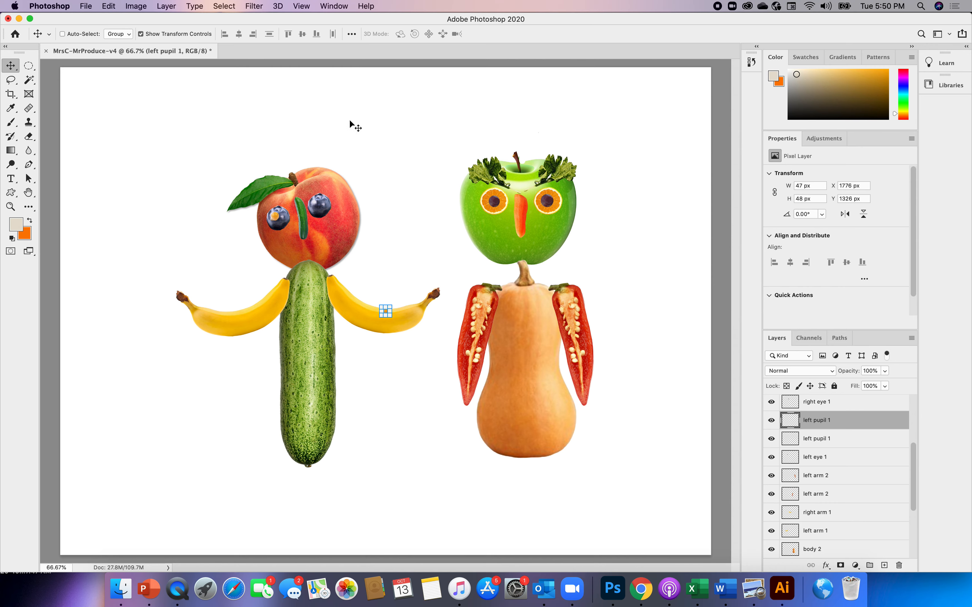
Move the pasted kernel from the banana arm onto the center of the peach's right blueberry eye.
click(302, 6)
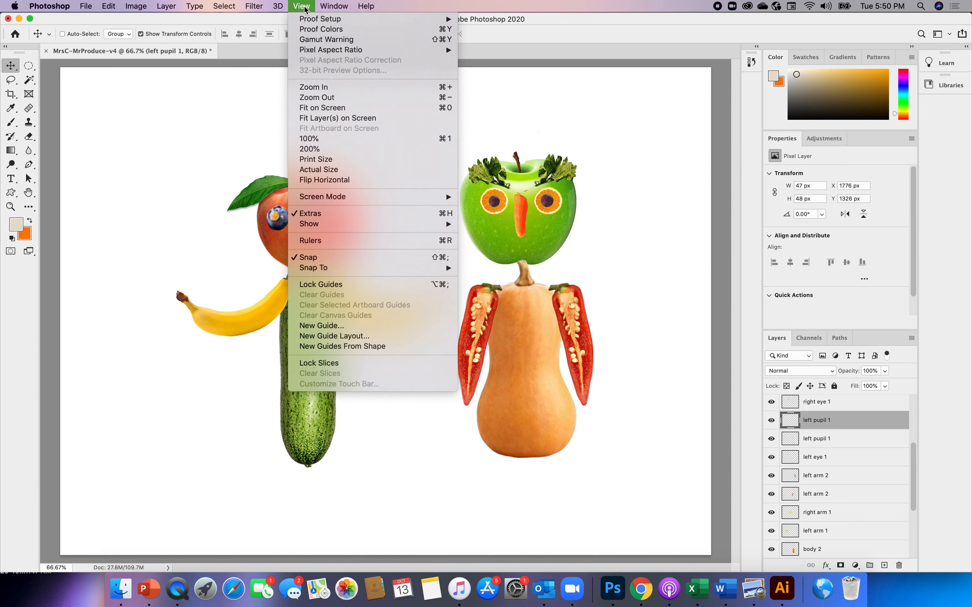
click(317, 87)
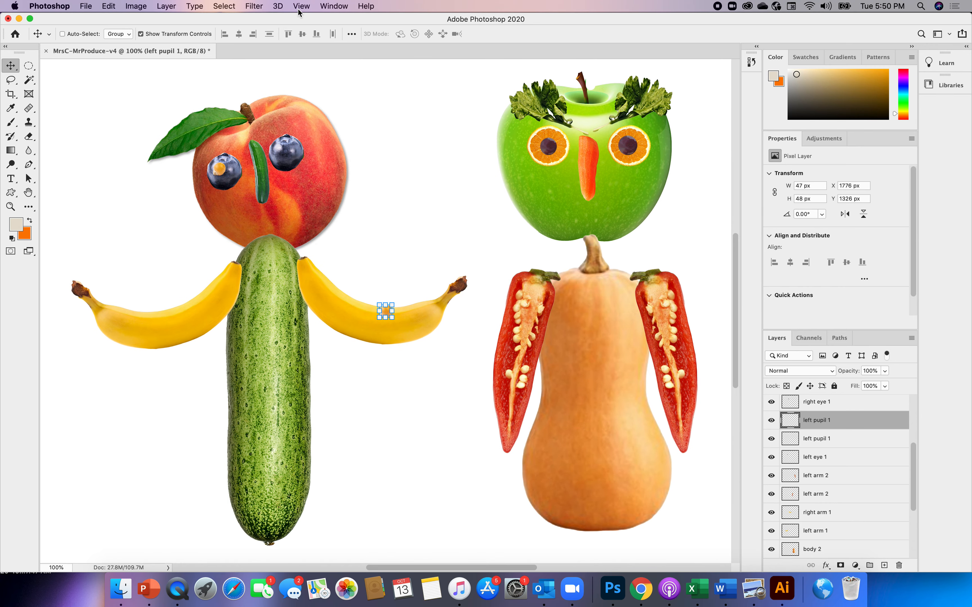
click(301, 6)
click(325, 92)
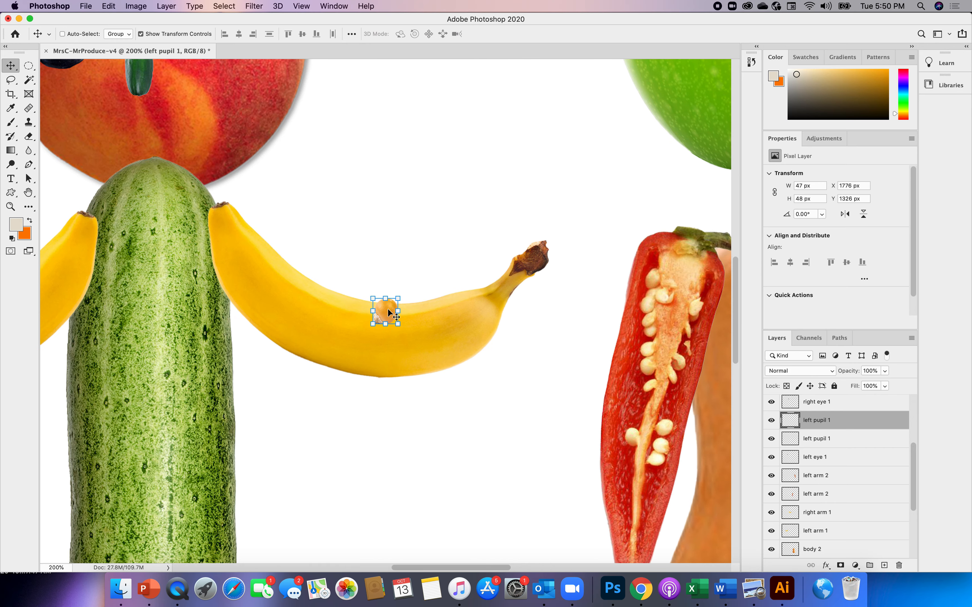
drag(387, 310, 227, 101)
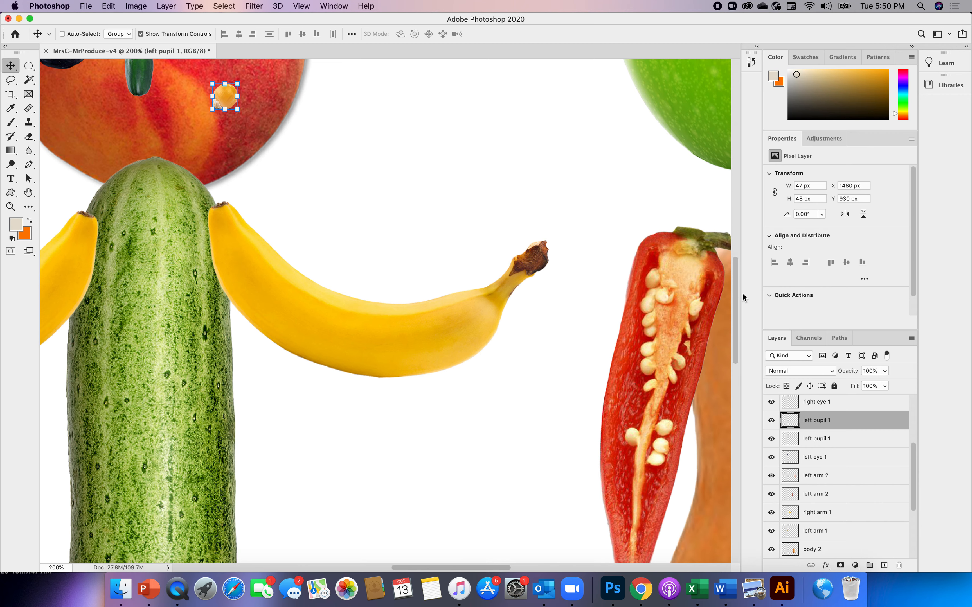
drag(736, 295, 726, 237)
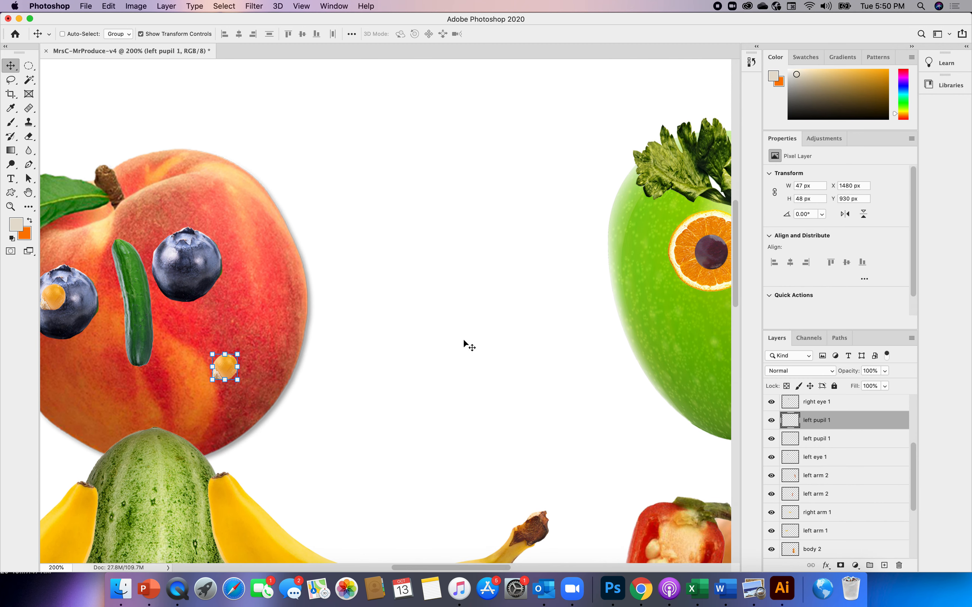
drag(224, 366, 189, 265)
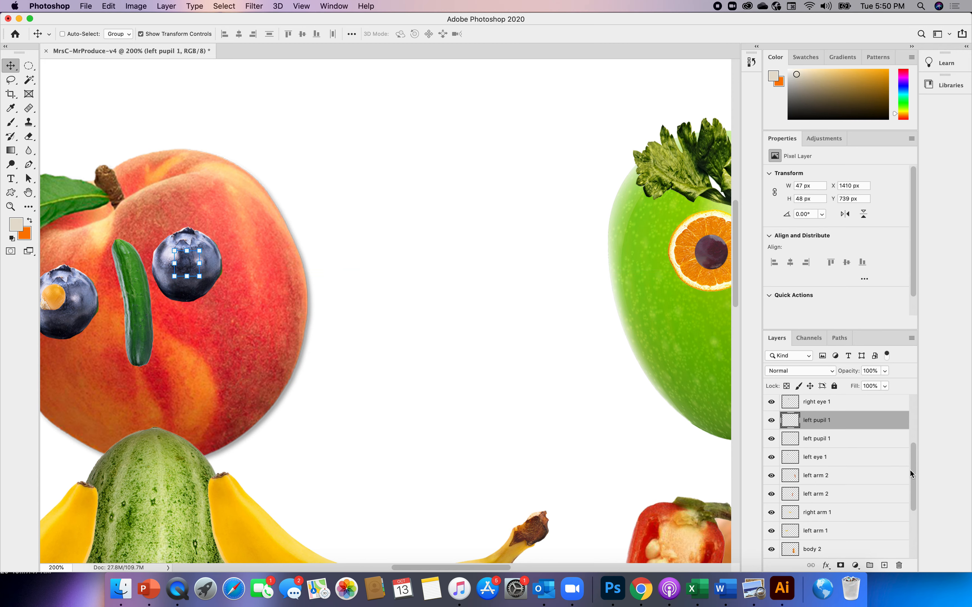
Rename the pasted kernel's layer as right pupil 1 and place it directly above the right eye 1 layer.
scroll(913, 475, down, 4)
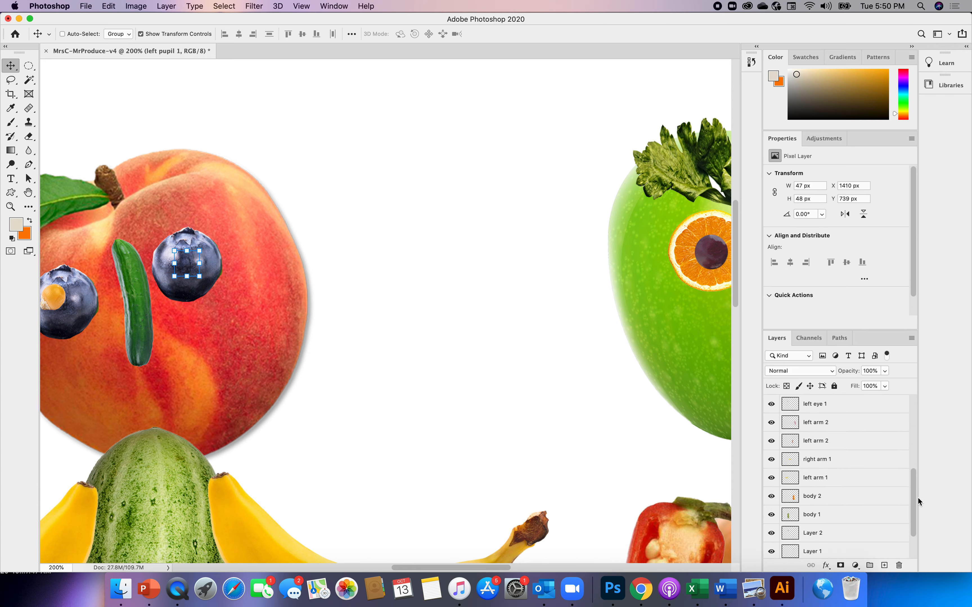
scroll(918, 502, up, 1)
scroll(914, 497, down, 3)
scroll(912, 514, up, 6)
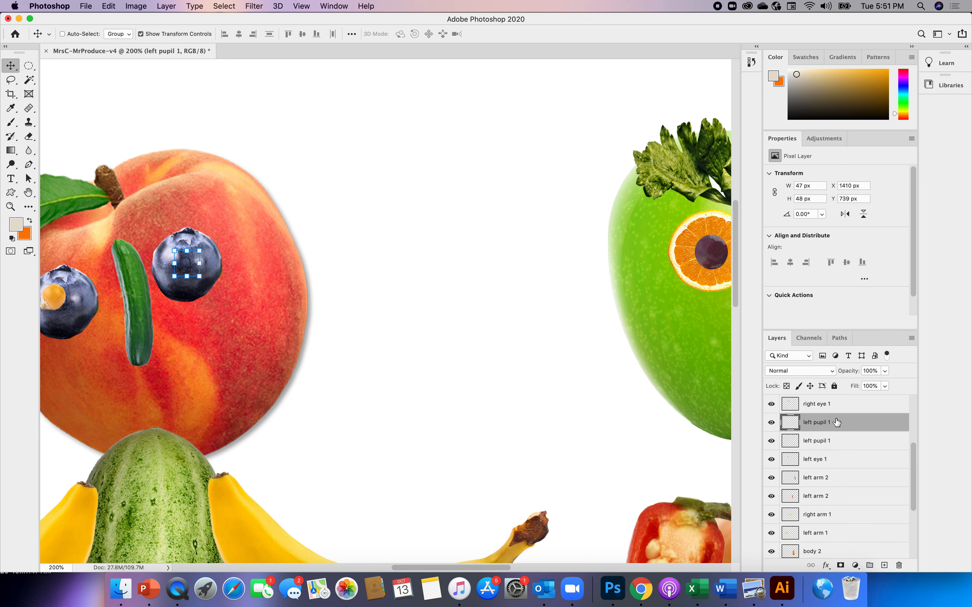
double_click(835, 422)
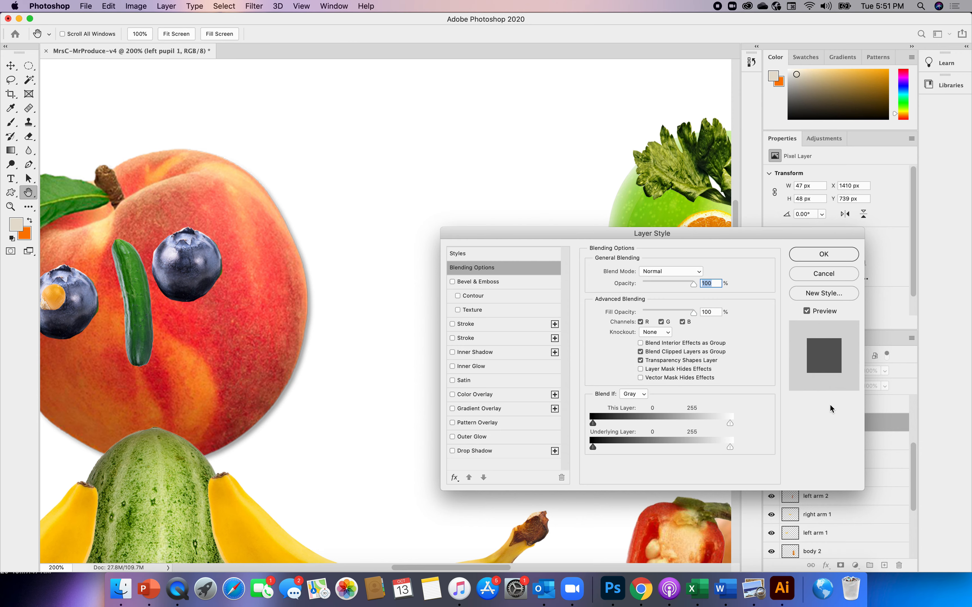
click(812, 273)
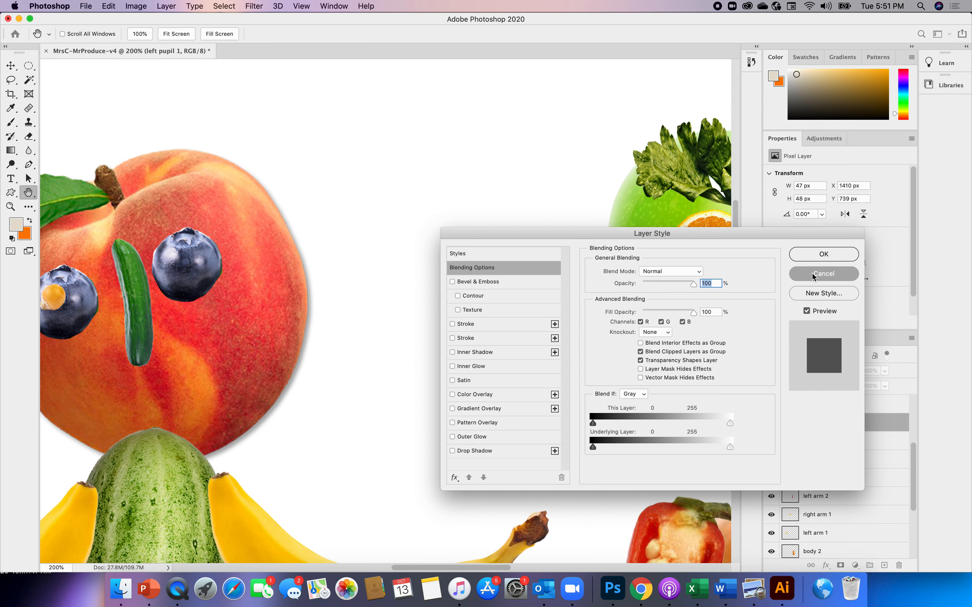
double_click(807, 422)
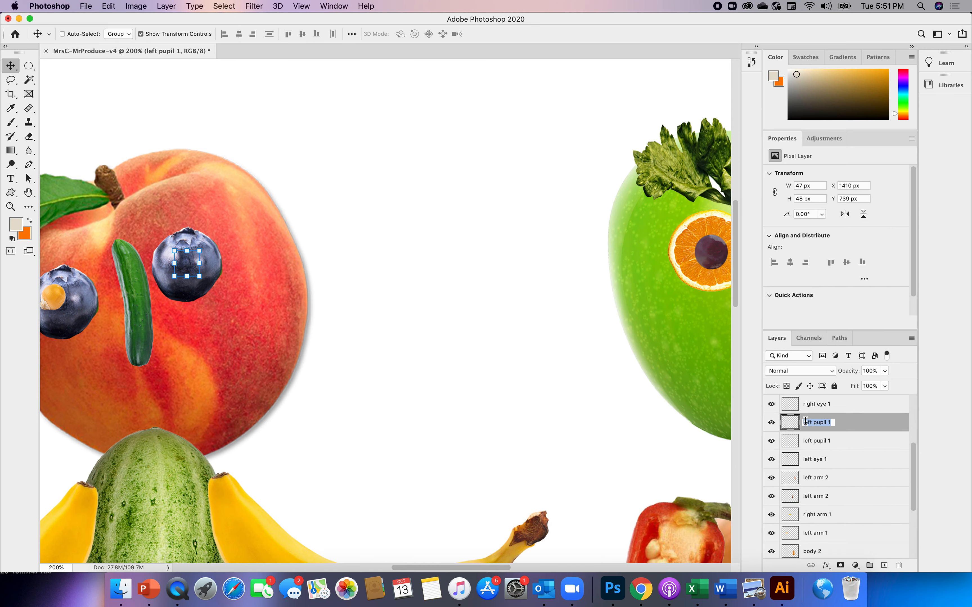
click(814, 426)
key(BackSpace)
key(BackSpace)
key(BackSpace)
key(BackSpace)
key(BackSpace)
text(right)
key(Return)
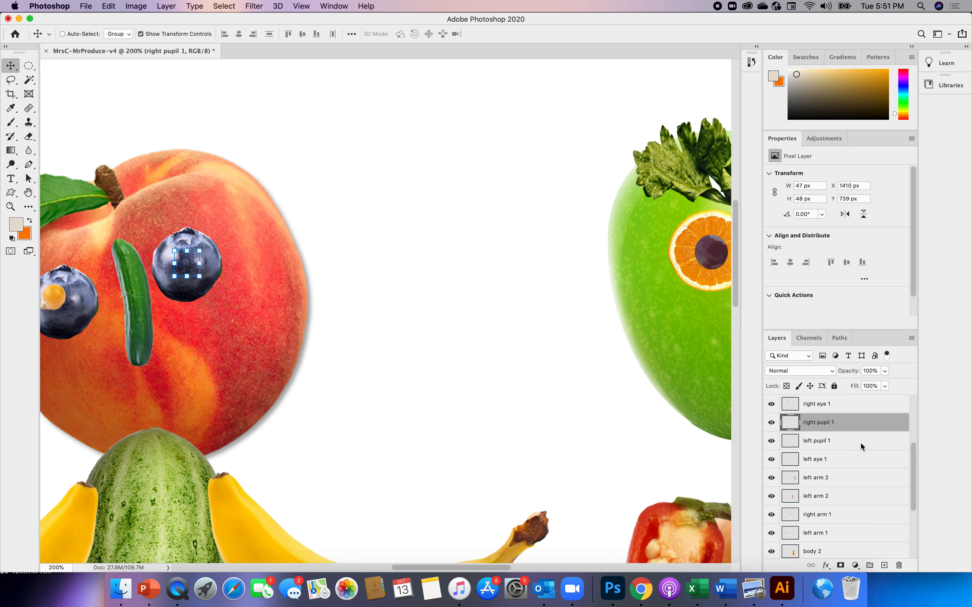
drag(810, 424, 807, 405)
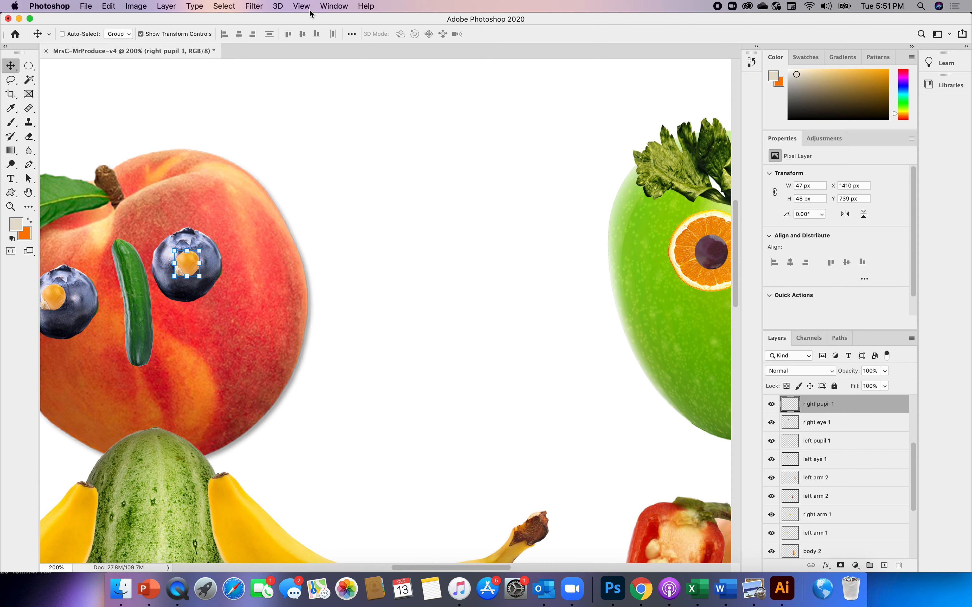
Examine both figures on the full canvas and review the order and names of the layers.
click(302, 6)
click(326, 97)
click(302, 6)
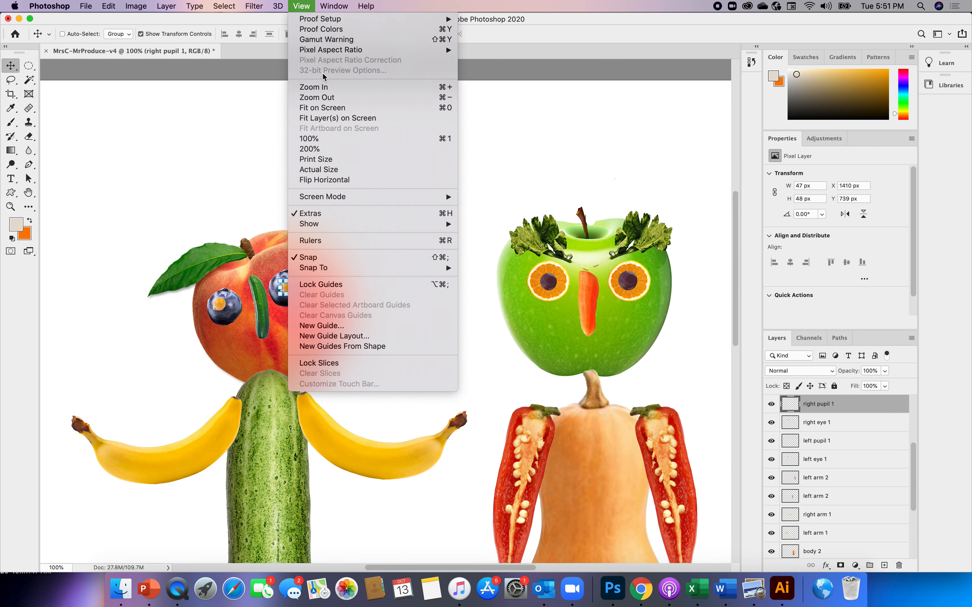
click(324, 98)
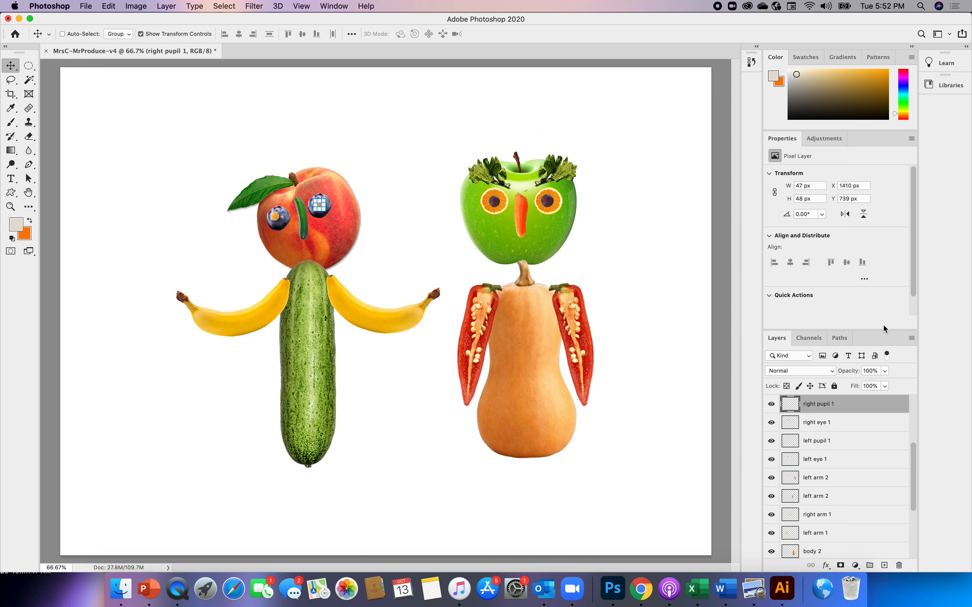
drag(913, 461, 913, 527)
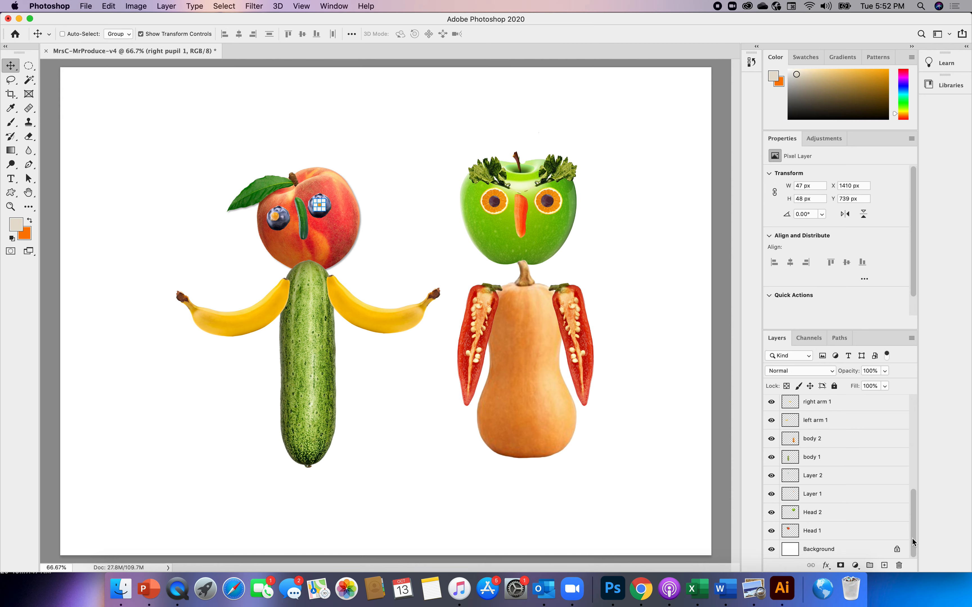
scroll(909, 516, up, 2)
scroll(906, 495, up, 3)
scroll(900, 472, up, 8)
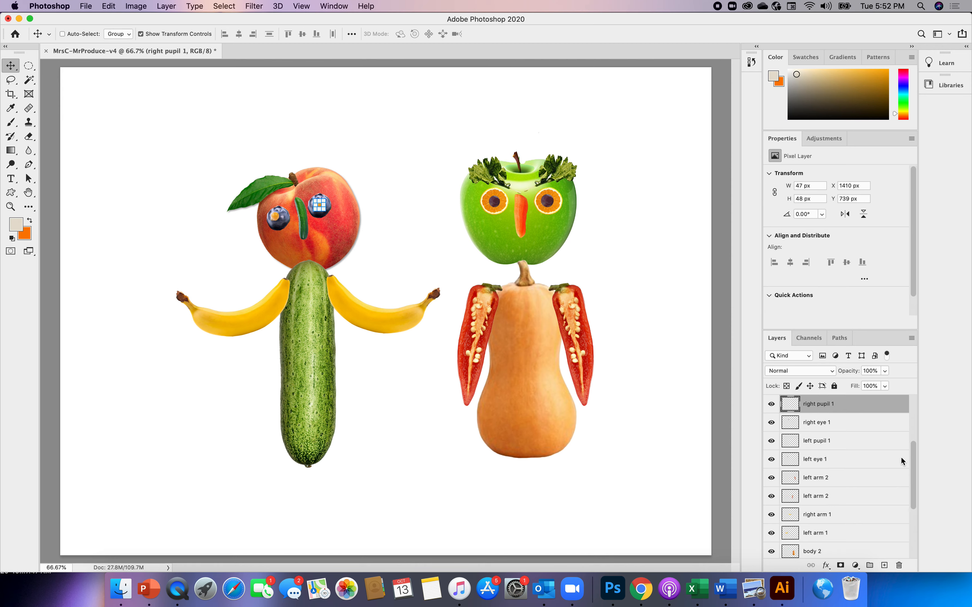